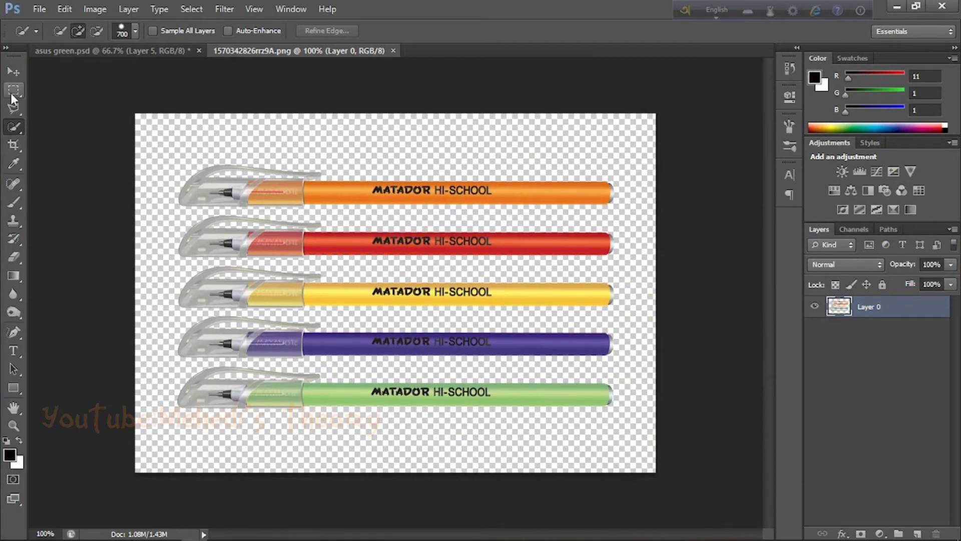
Outline the bottom green pen with the Polygonal Lasso, then return to asus green.psd
{"action": "left_click", "coordinate": [14, 90]}
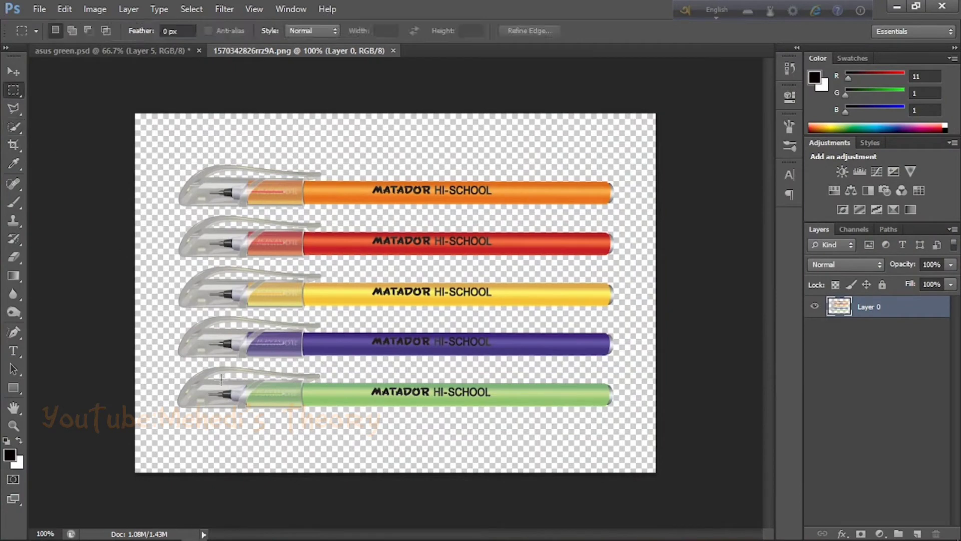
{"action": "left_click", "coordinate": [13, 108]}
{"action": "left_click", "coordinate": [177, 379]}
{"action": "left_click", "coordinate": [156, 408]}
{"action": "left_click", "coordinate": [172, 425]}
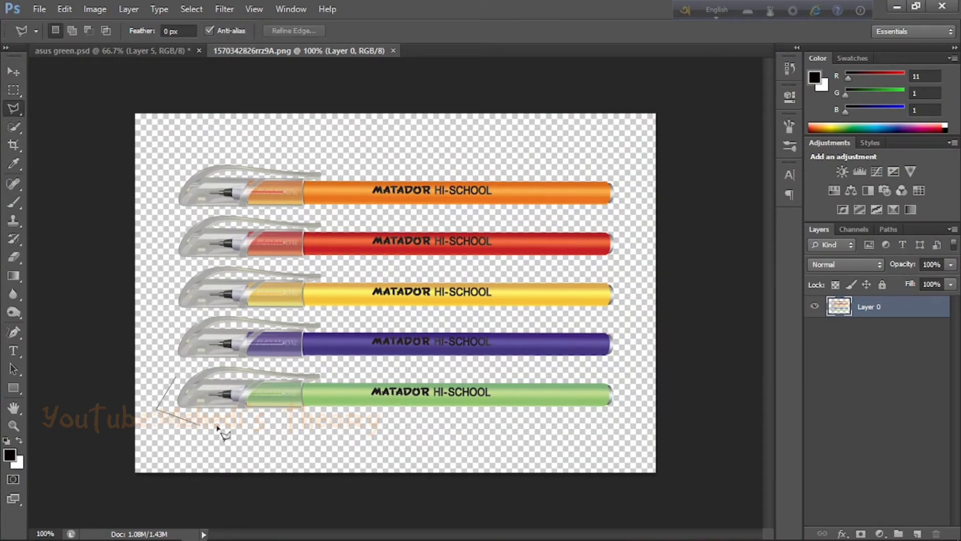
{"action": "left_click", "coordinate": [625, 428]}
{"action": "left_click", "coordinate": [641, 386]}
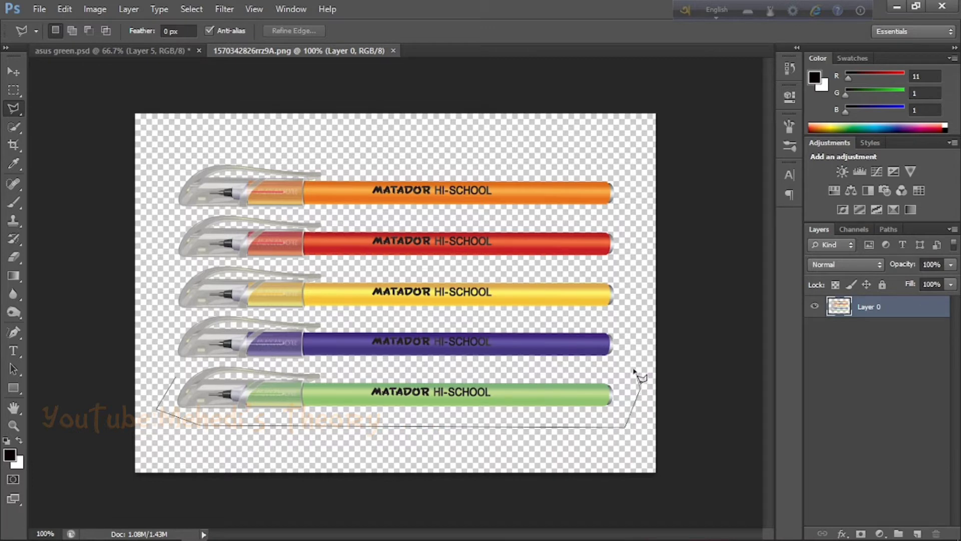
{"action": "left_click", "coordinate": [631, 362]}
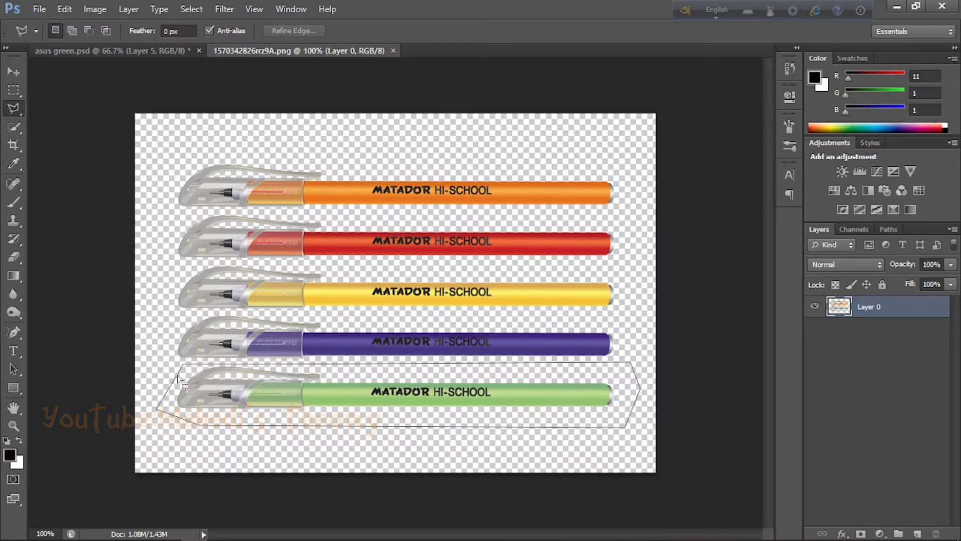
{"action": "left_click", "coordinate": [178, 378]}
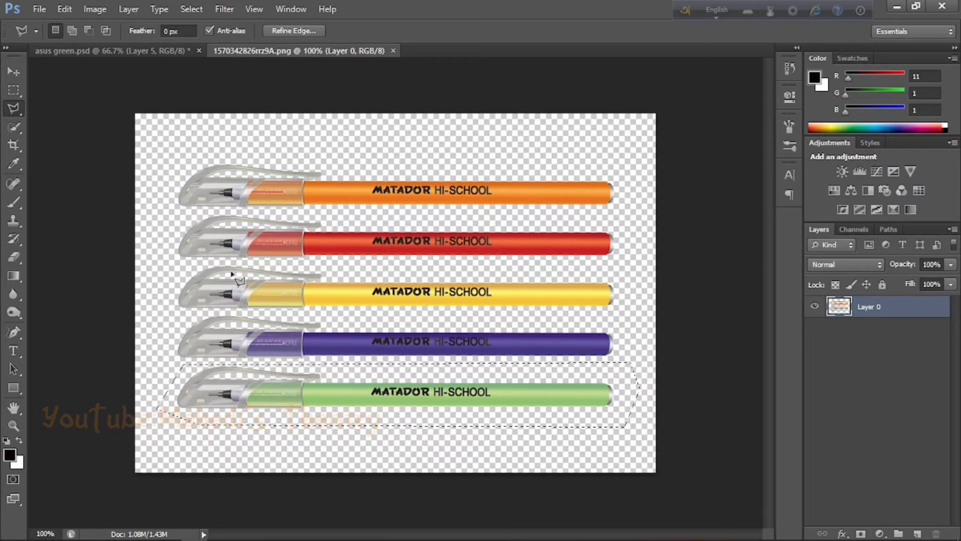
{"action": "left_click", "coordinate": [161, 49]}
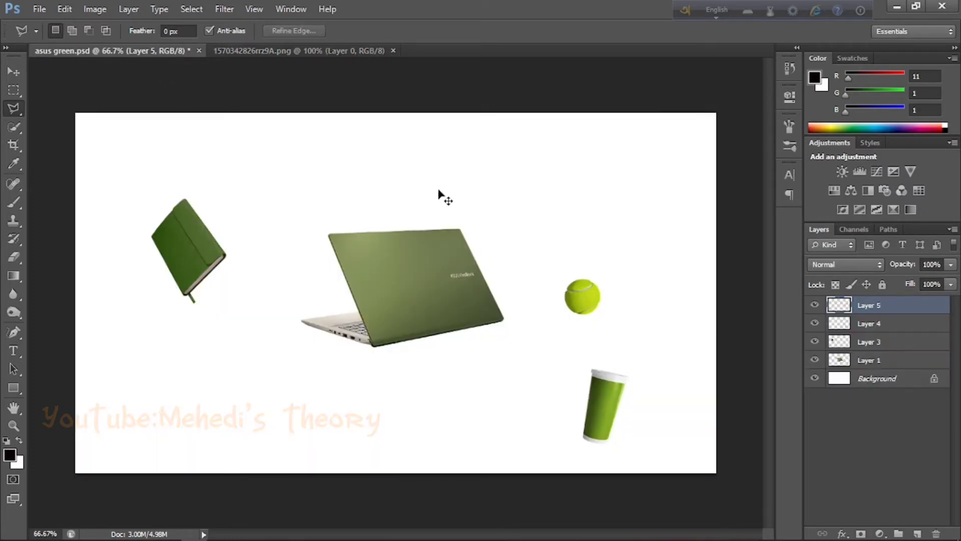
Paste the green pen into the composition and scale it down by the notebook
{"action": "key", "text": "ctrl+v"}
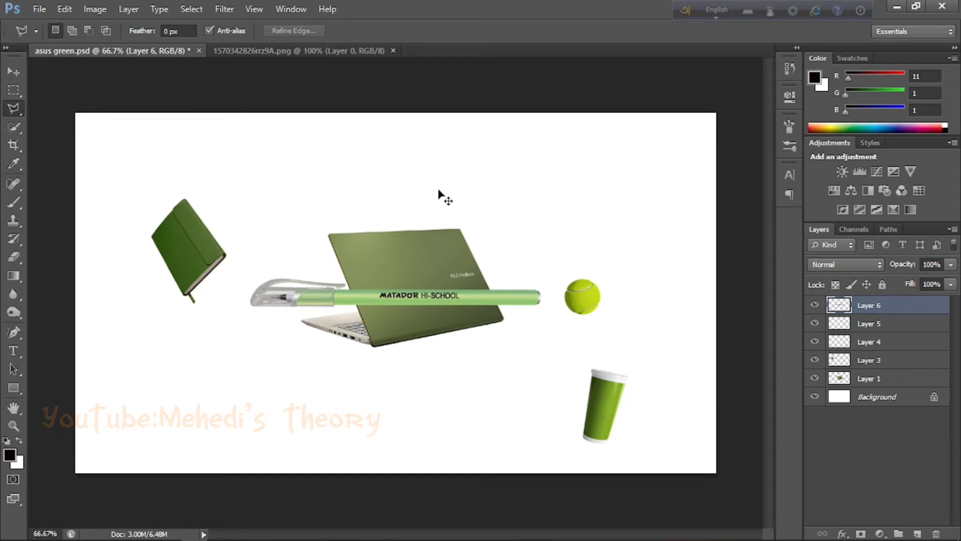
{"action": "key", "text": "ctrl+t"}
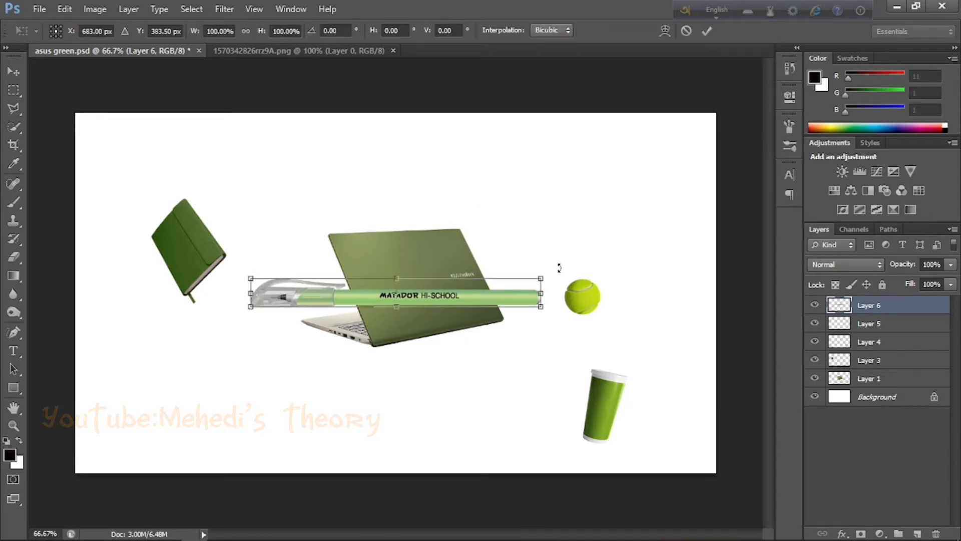
{"action": "left_click_drag", "start_coordinate": [542, 277], "coordinate": [332, 313]}
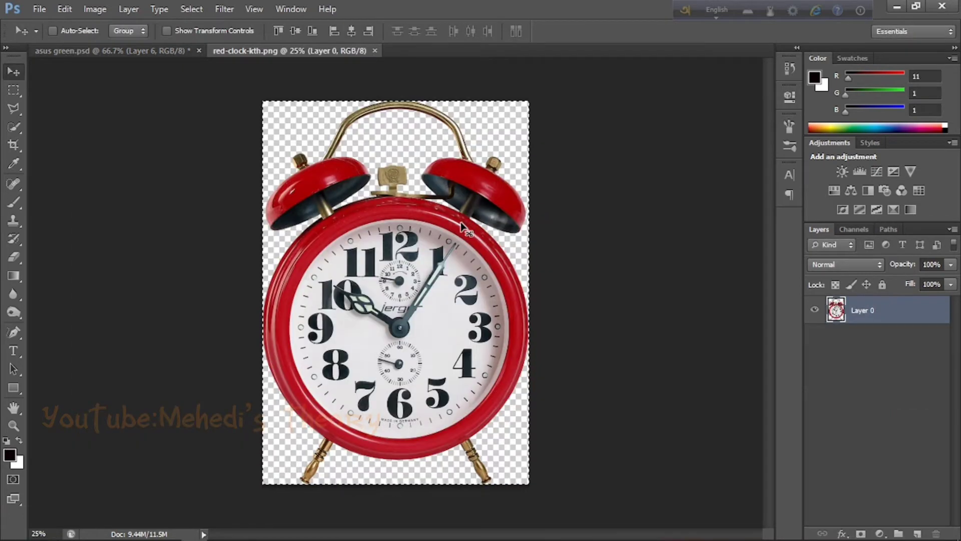
Paste the red alarm clock and shrink it to under 9 percent beside the laptop
{"action": "left_click", "coordinate": [142, 53]}
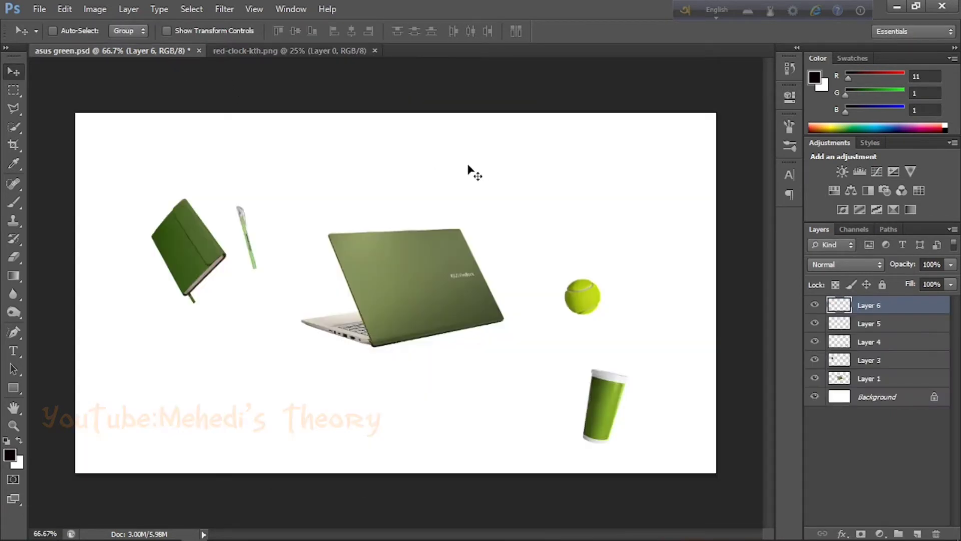
{"action": "key", "text": "ctrl+v"}
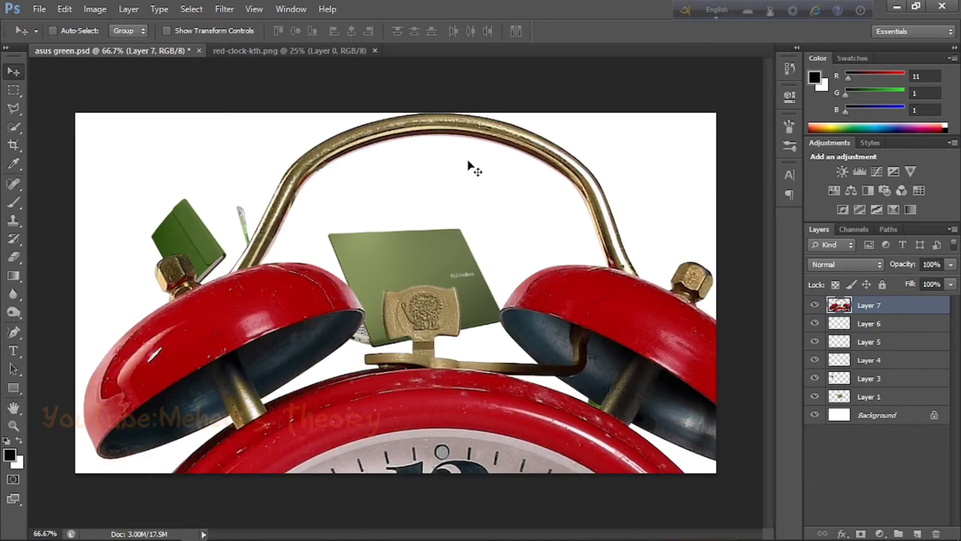
{"action": "key", "text": "ctrl+t"}
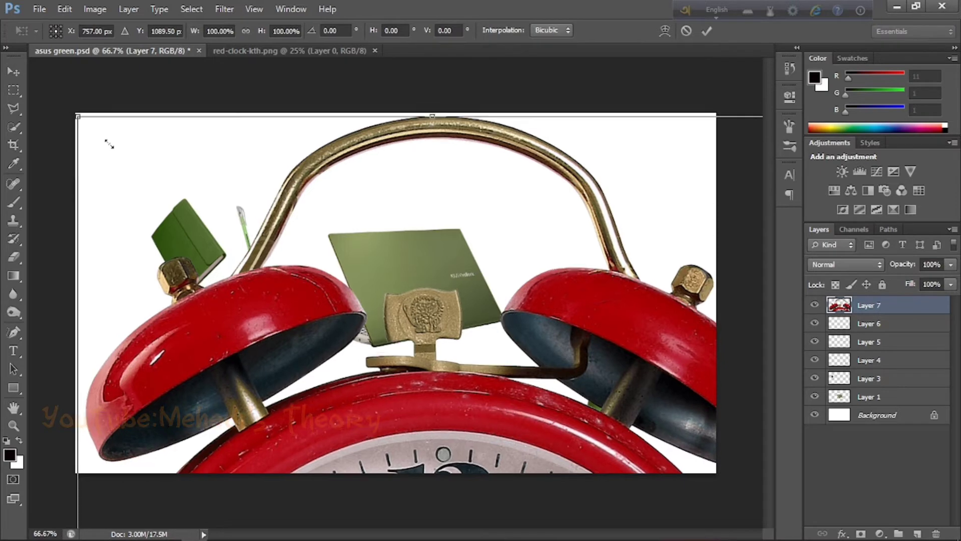
{"action": "left_click_drag", "start_coordinate": [73, 111], "coordinate": [288, 419]}
{"action": "left_click_drag", "start_coordinate": [424, 438], "coordinate": [425, 165]}
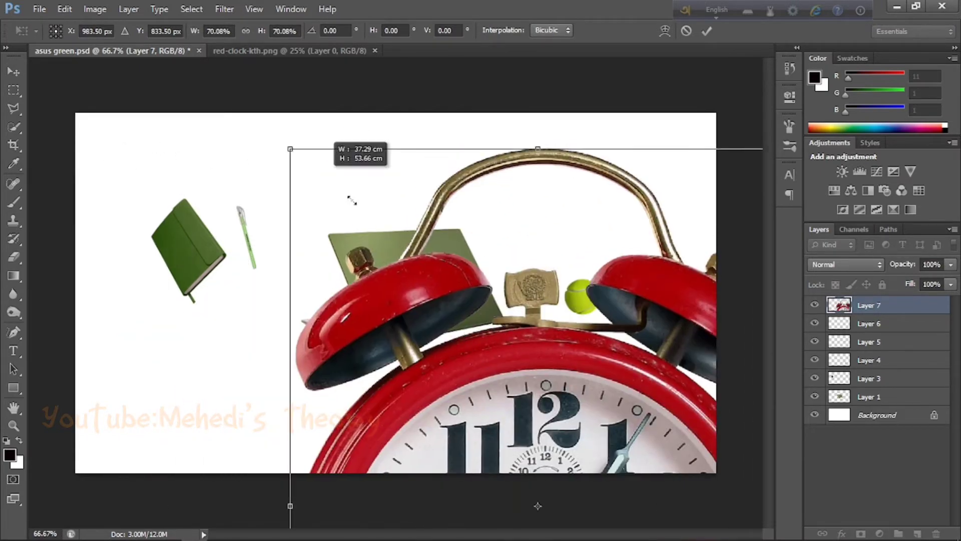
{"action": "left_click_drag", "start_coordinate": [288, 146], "coordinate": [504, 455]}
{"action": "mouse_move", "coordinate": [621, 489]}
{"action": "left_mouse_down"}
{"action": "mouse_move", "coordinate": [365, 199]}
{"action": "mouse_move", "coordinate": [355, 222]}
{"action": "left_mouse_up"}
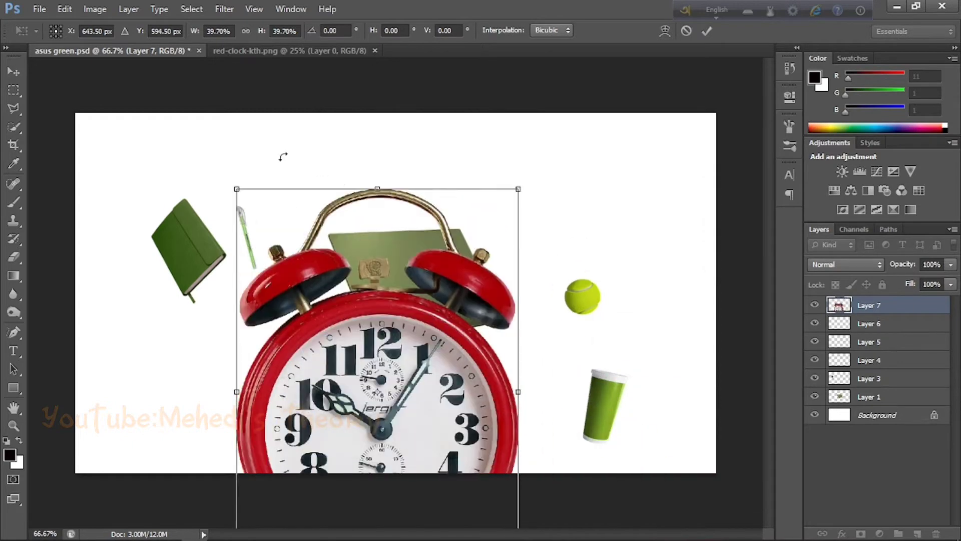
{"action": "left_click_drag", "start_coordinate": [232, 185], "coordinate": [368, 383]}
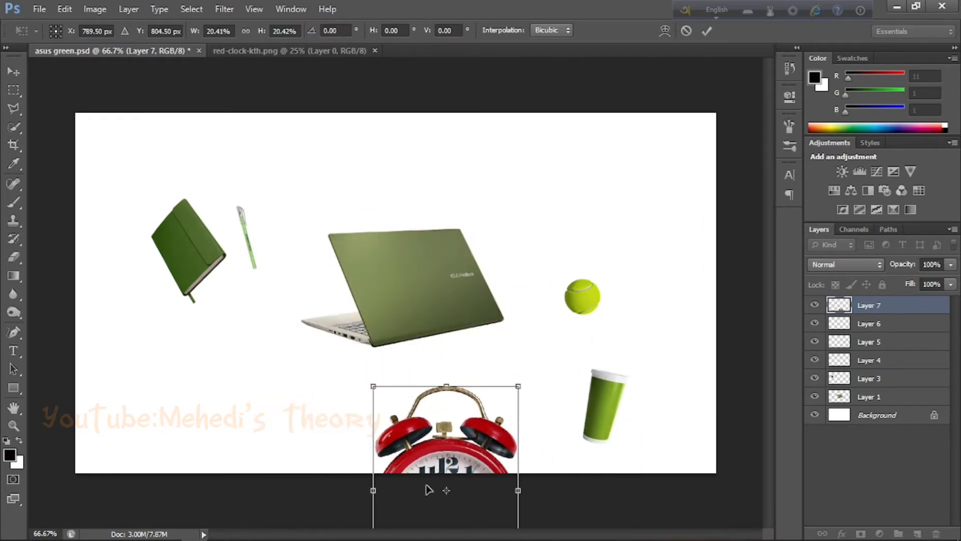
{"action": "left_click_drag", "start_coordinate": [429, 489], "coordinate": [538, 198]}
{"action": "mouse_move", "coordinate": [600, 159]}
{"action": "left_mouse_down"}
{"action": "mouse_move", "coordinate": [588, 190]}
{"action": "mouse_move", "coordinate": [536, 243]}
{"action": "left_mouse_up"}
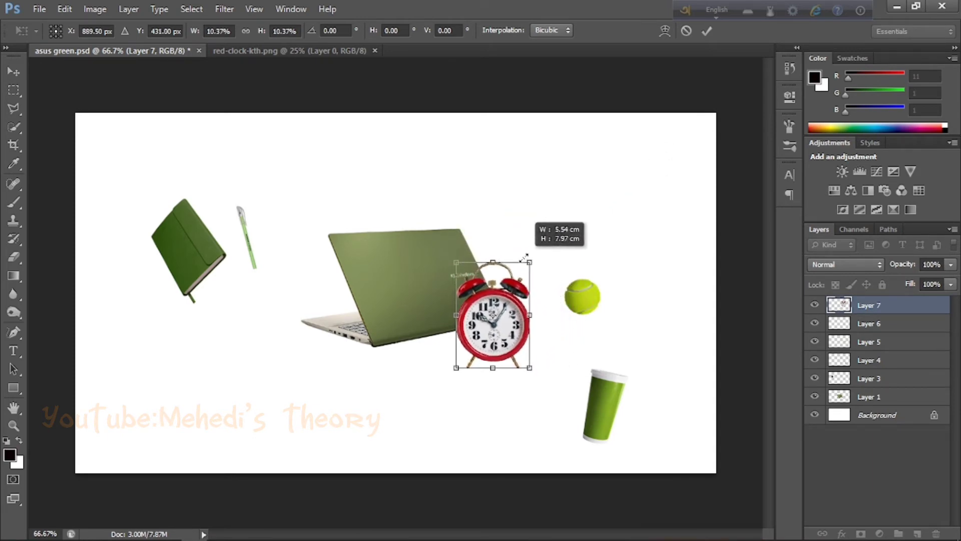
{"action": "left_click_drag", "start_coordinate": [535, 242], "coordinate": [508, 283]}
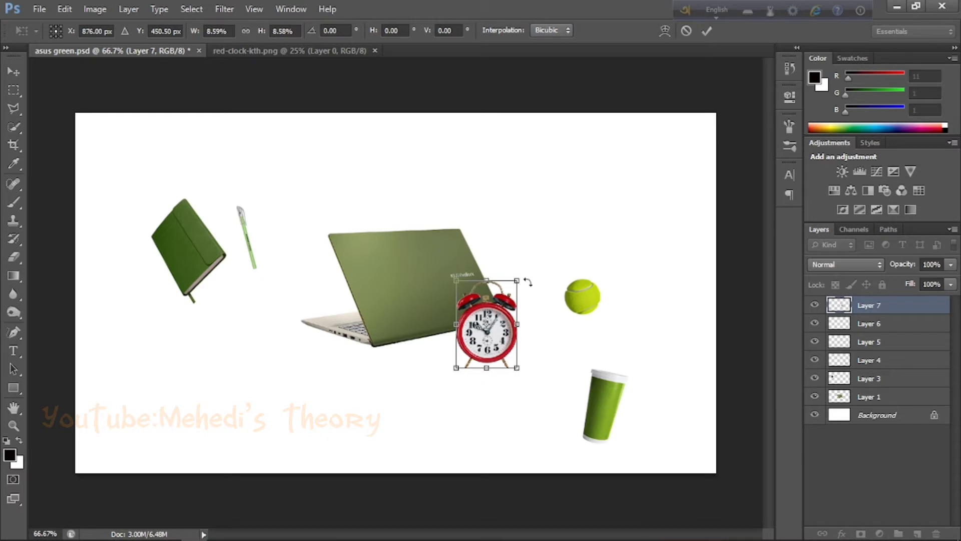
Apply the clock's size, move it above the tennis ball and tilt it slightly
{"action": "left_click", "coordinate": [17, 107]}
{"action": "key", "text": "Return"}
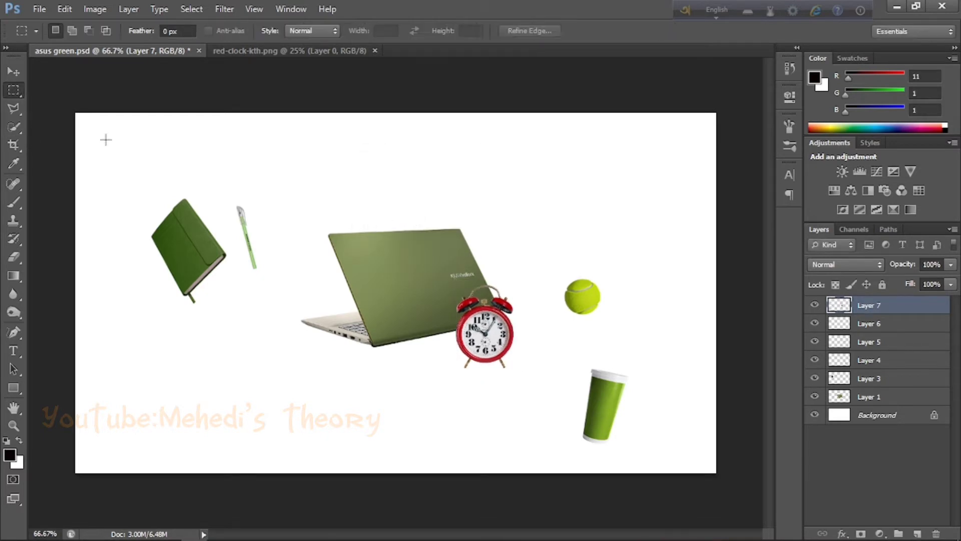
{"action": "key", "text": "v"}
{"action": "left_click_drag", "start_coordinate": [491, 321], "coordinate": [529, 217]}
{"action": "key", "text": "ctrl+t"}
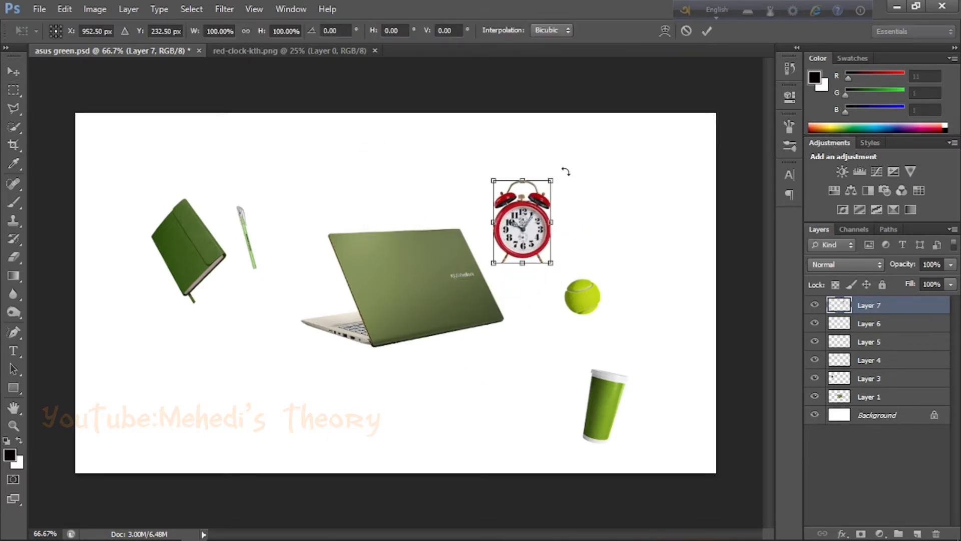
{"action": "mouse_move", "coordinate": [564, 171]}
{"action": "left_mouse_down"}
{"action": "mouse_move", "coordinate": [541, 156]}
{"action": "mouse_move", "coordinate": [573, 181]}
{"action": "left_mouse_up"}
{"action": "left_click", "coordinate": [13, 90]}
{"action": "left_click", "coordinate": [409, 219]}
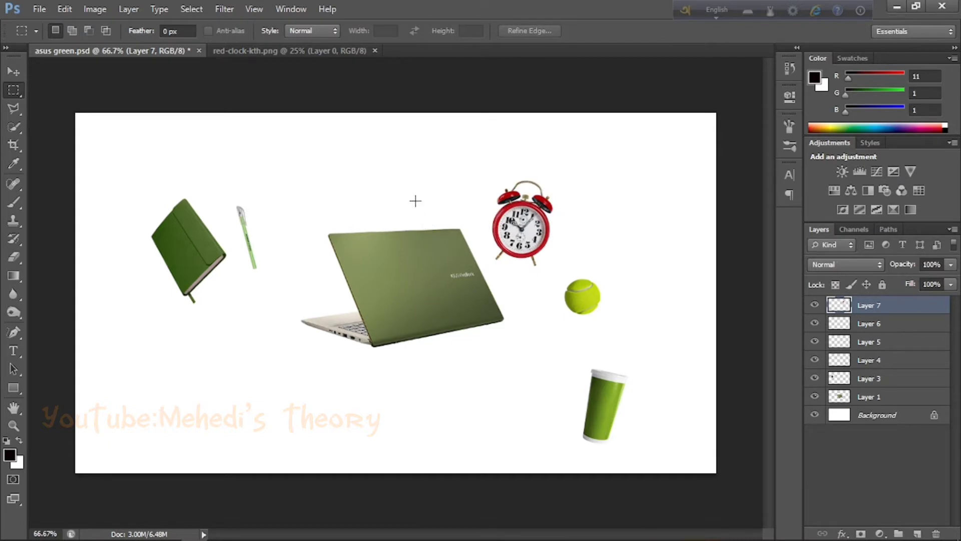
Close Hue/Saturation unchanged and zoom in around the clock
{"action": "left_click", "coordinate": [88, 7]}
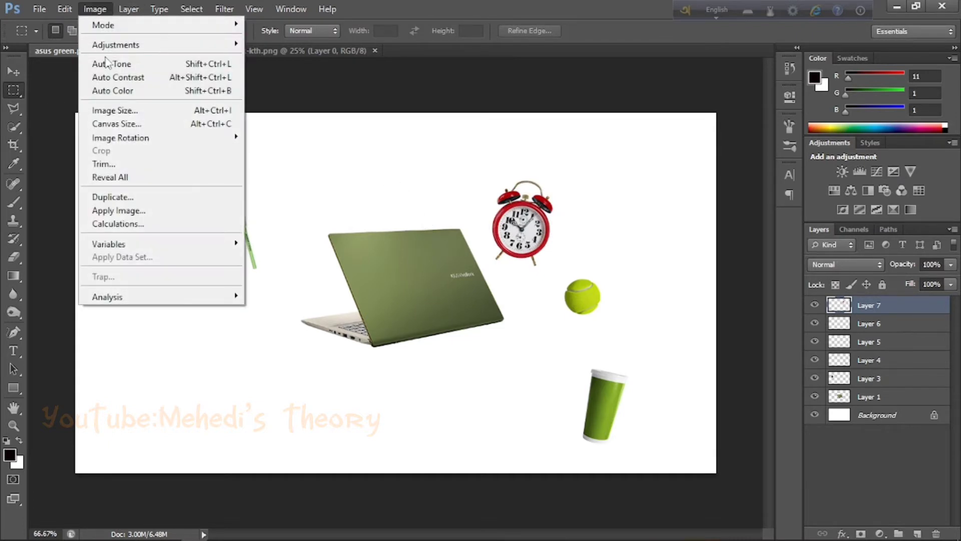
{"action": "mouse_move", "coordinate": [115, 45]}
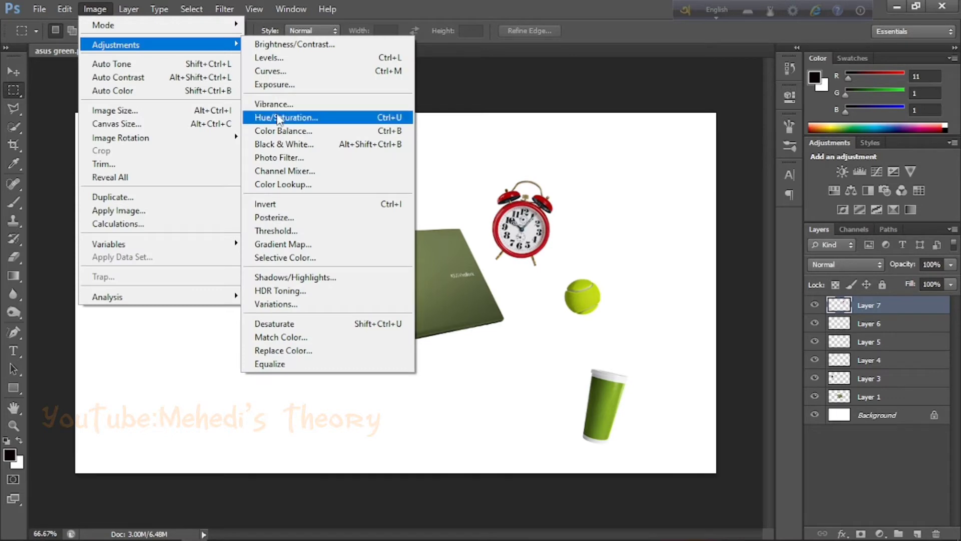
{"action": "left_click", "coordinate": [279, 117]}
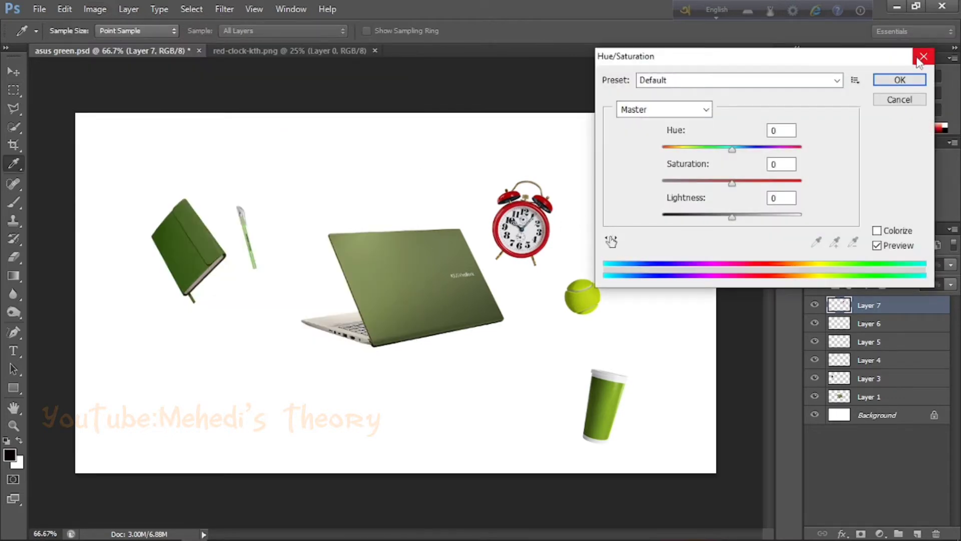
{"action": "left_click", "coordinate": [923, 56]}
{"action": "left_click", "coordinate": [18, 425]}
{"action": "left_click", "coordinate": [575, 204]}
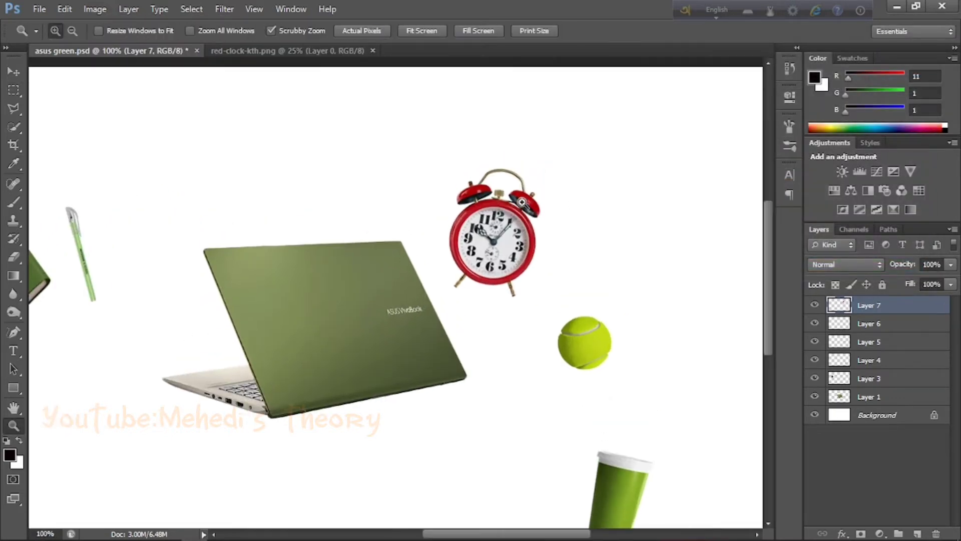
Recolour the clock from red to green using Hue/Saturation
{"action": "left_click", "coordinate": [129, 9]}
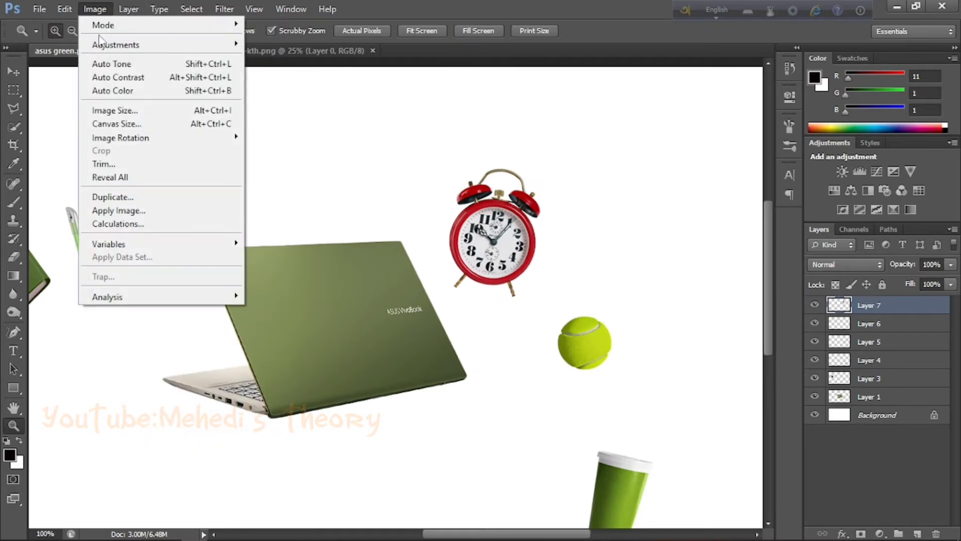
{"action": "mouse_move", "coordinate": [235, 48]}
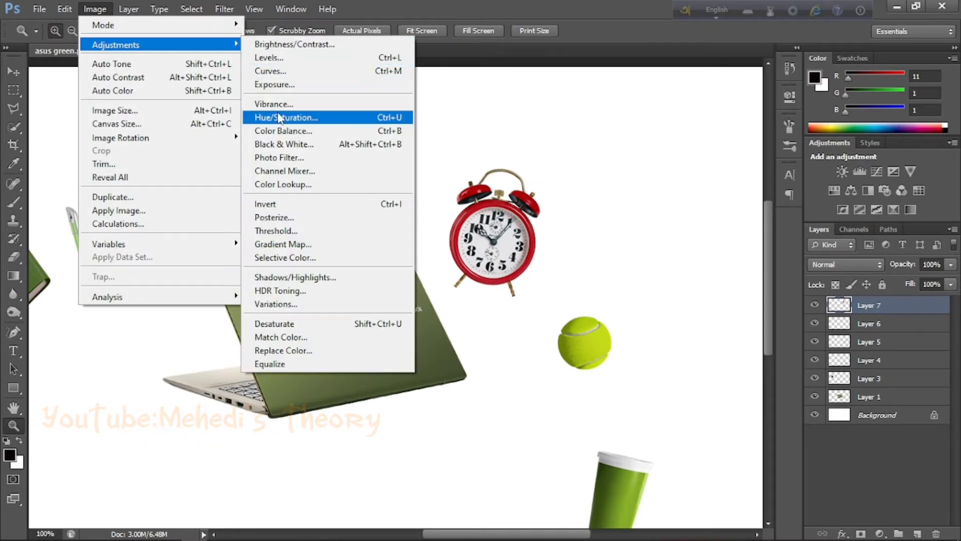
{"action": "left_click", "coordinate": [280, 118]}
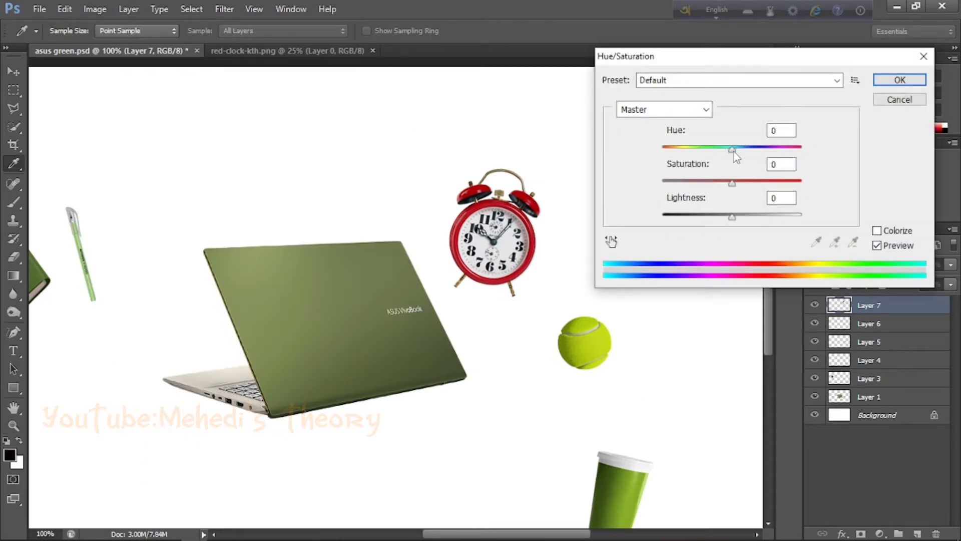
{"action": "left_click_drag", "start_coordinate": [734, 152], "coordinate": [772, 164]}
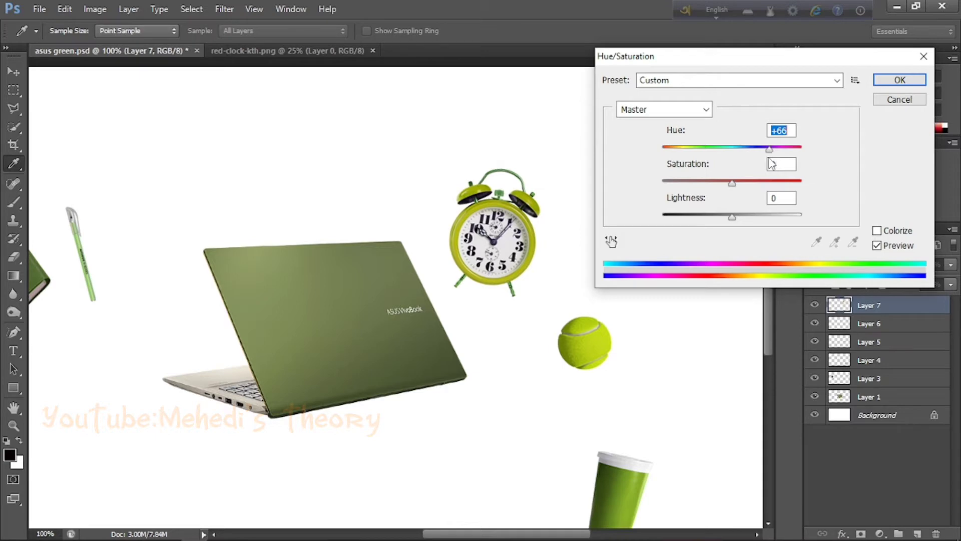
{"action": "left_click_drag", "start_coordinate": [771, 164], "coordinate": [724, 186]}
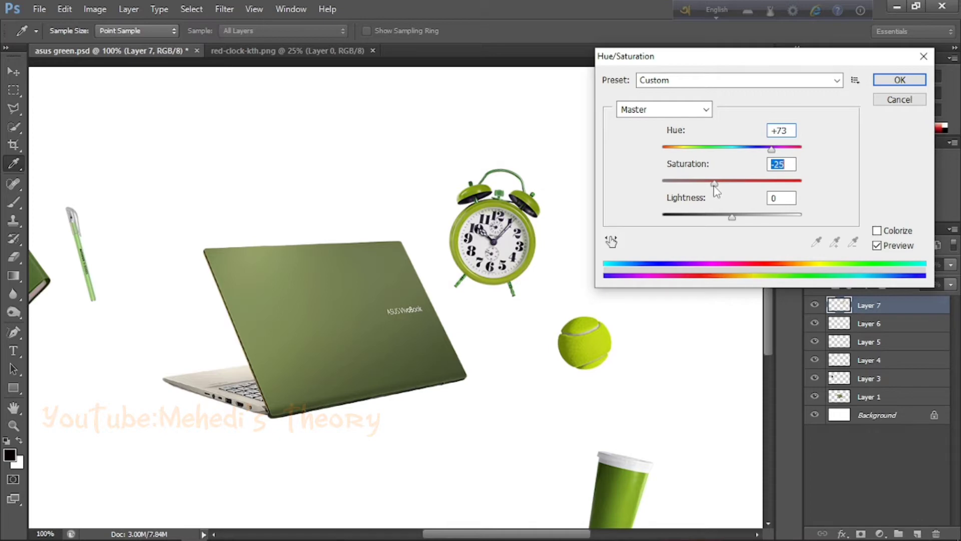
{"action": "left_click", "coordinate": [874, 82]}
{"action": "key", "text": "z"}
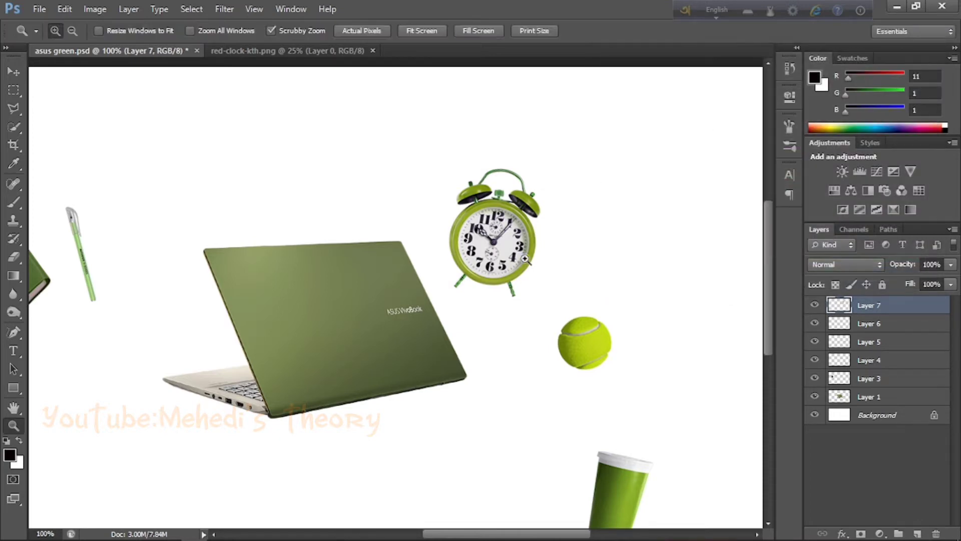
Fit the canvas to the window and quick-select the white background around the stapler
{"action": "right_click", "coordinate": [515, 189]}
{"action": "left_click", "coordinate": [556, 202]}
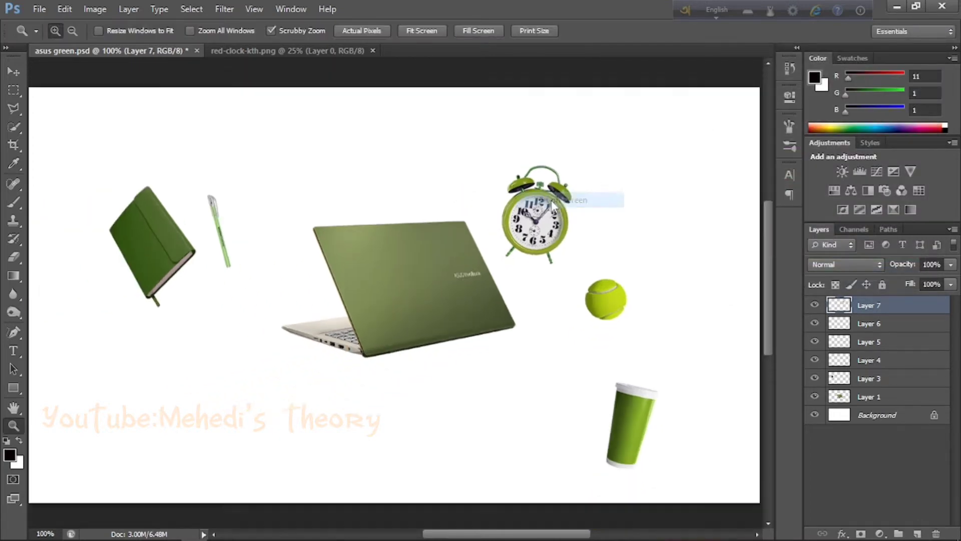
{"action": "left_click", "coordinate": [14, 127]}
{"action": "mouse_move", "coordinate": [393, 124]}
{"action": "left_mouse_down"}
{"action": "mouse_move", "coordinate": [616, 246]}
{"action": "mouse_move", "coordinate": [341, 464]}
{"action": "mouse_move", "coordinate": [213, 287]}
{"action": "mouse_move", "coordinate": [212, 240]}
{"action": "left_mouse_up"}
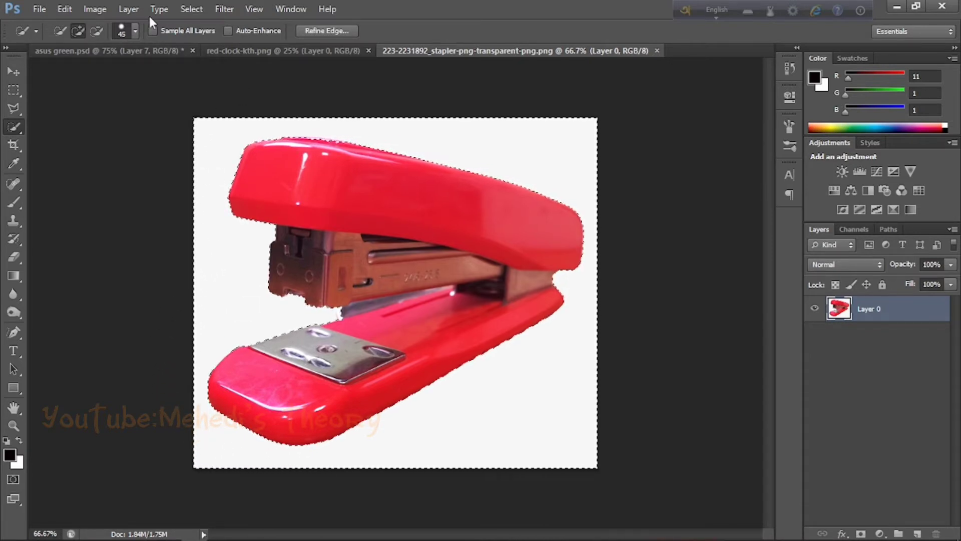
Invert the selection to the stapler and refine its edge: Radius 1.9 px, Shift Edge −27%
{"action": "left_click", "coordinate": [191, 9]}
{"action": "left_click", "coordinate": [200, 65]}
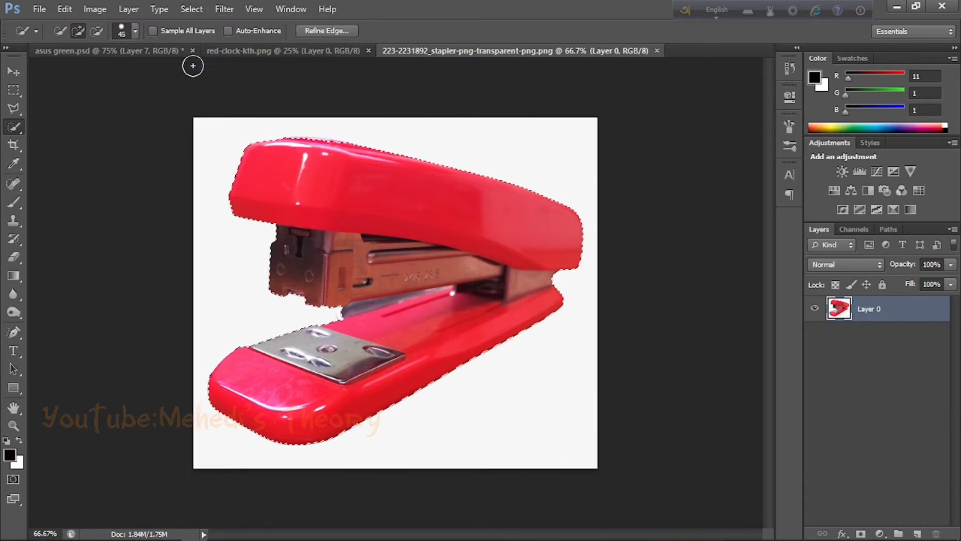
{"action": "left_click", "coordinate": [337, 31]}
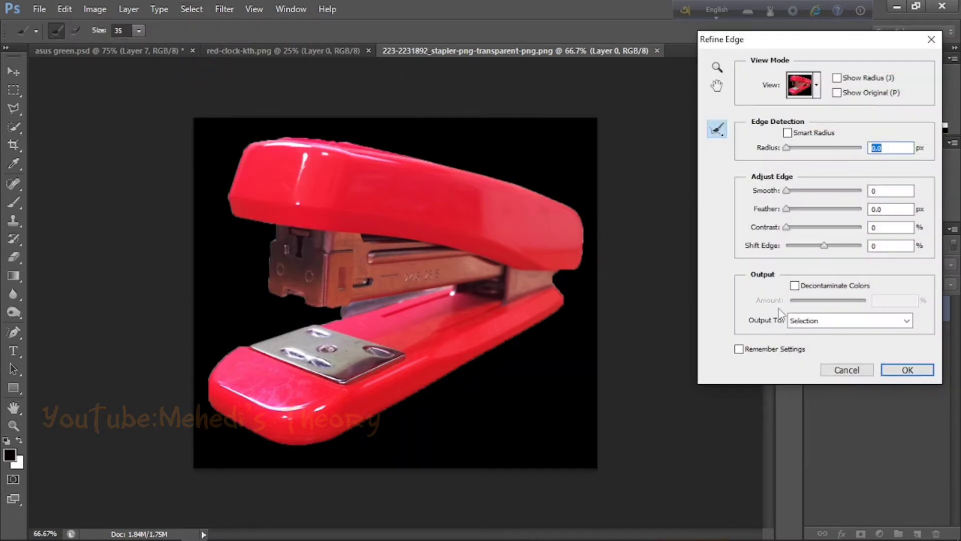
{"action": "left_click", "coordinate": [814, 247]}
{"action": "left_click_drag", "start_coordinate": [789, 153], "coordinate": [795, 150]}
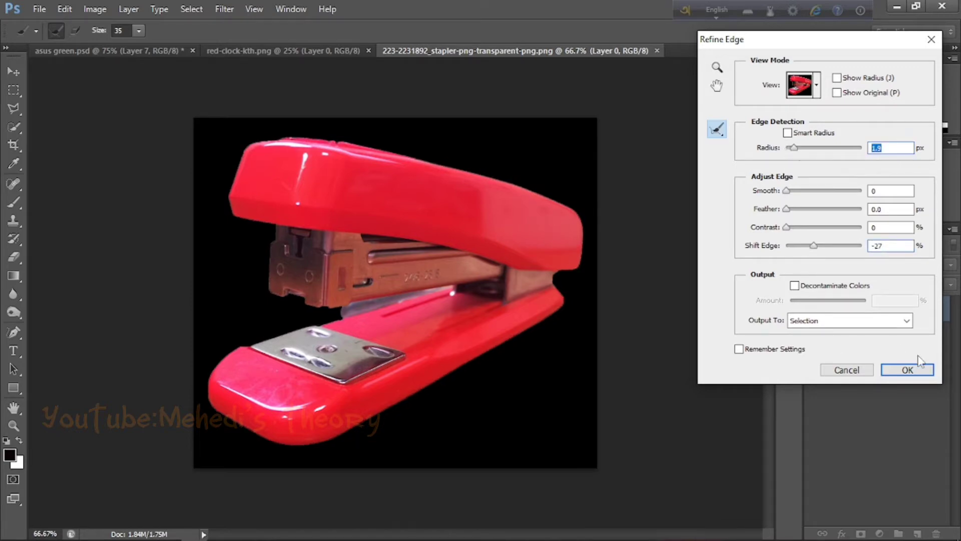
{"action": "left_click", "coordinate": [906, 370]}
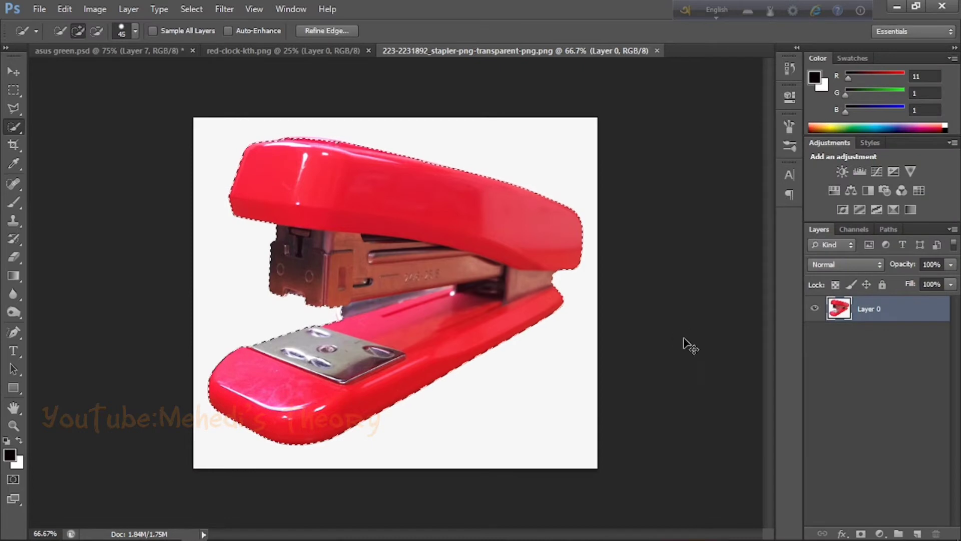
Paste the stapler into asus green.psd and scale it to about 10% near the bottom-left
{"action": "left_click", "coordinate": [133, 49]}
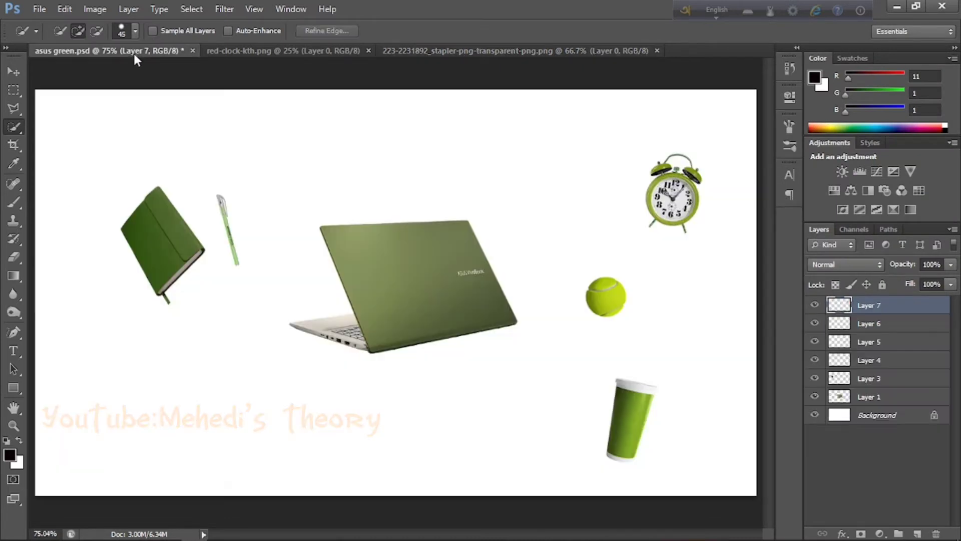
{"action": "key", "text": "ctrl+v"}
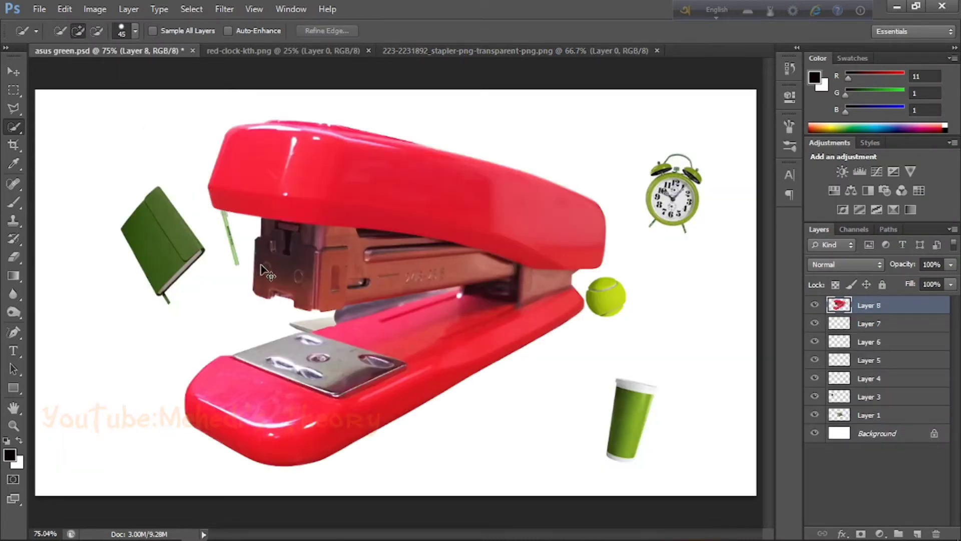
{"action": "key", "text": "ctrl+t"}
{"action": "left_click_drag", "start_coordinate": [604, 119], "coordinate": [236, 443]}
{"action": "left_click", "coordinate": [16, 90]}
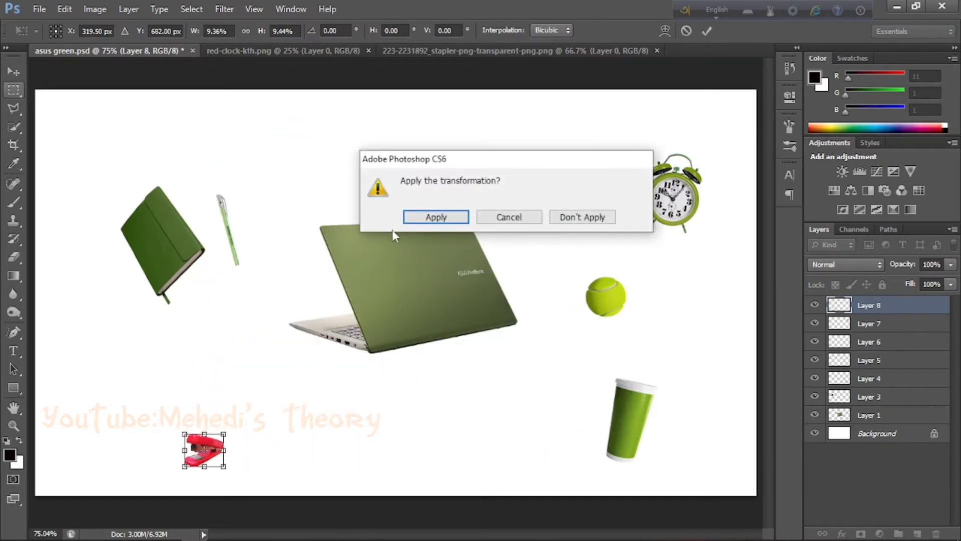
{"action": "left_click", "coordinate": [436, 217]}
Recolour the stapler green (Hue +103, Saturation −32) and rotate it to a tilt
{"action": "left_click", "coordinate": [95, 9]}
{"action": "mouse_move", "coordinate": [115, 41]}
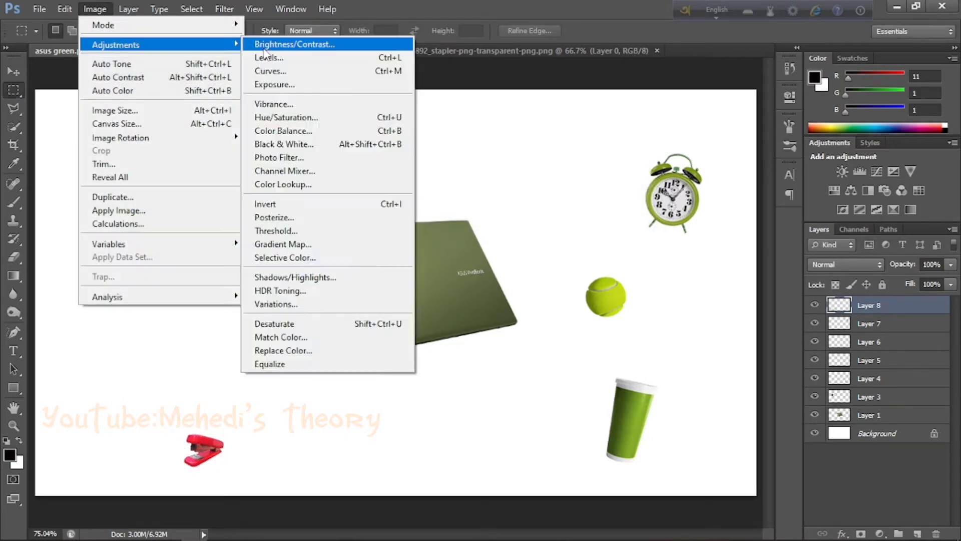
{"action": "left_click", "coordinate": [461, 136]}
{"action": "left_click_drag", "start_coordinate": [732, 150], "coordinate": [791, 168]}
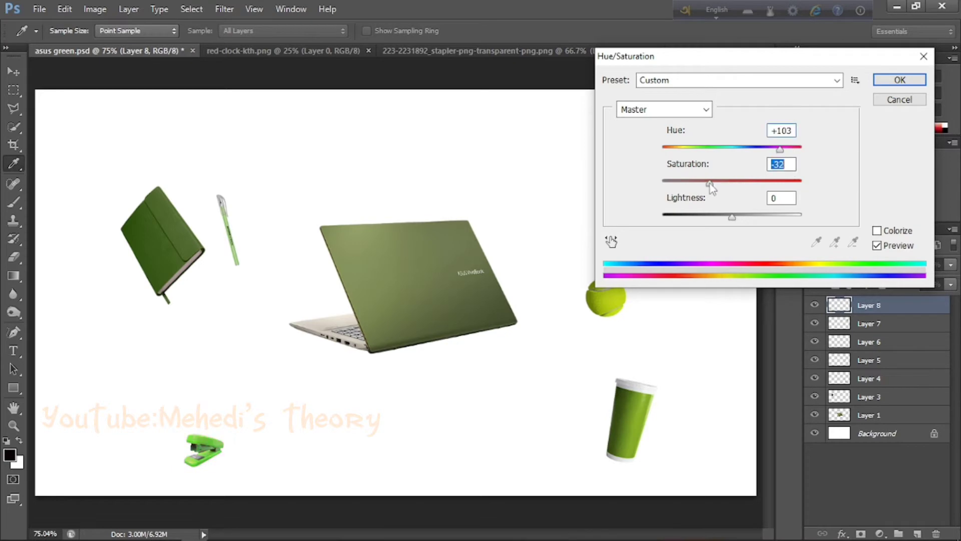
{"action": "key", "text": "Return"}
{"action": "key", "text": "ctrl+t"}
{"action": "mouse_move", "coordinate": [237, 453]}
{"action": "left_mouse_down"}
{"action": "mouse_move", "coordinate": [263, 429]}
{"action": "mouse_move", "coordinate": [286, 460]}
{"action": "left_mouse_up"}
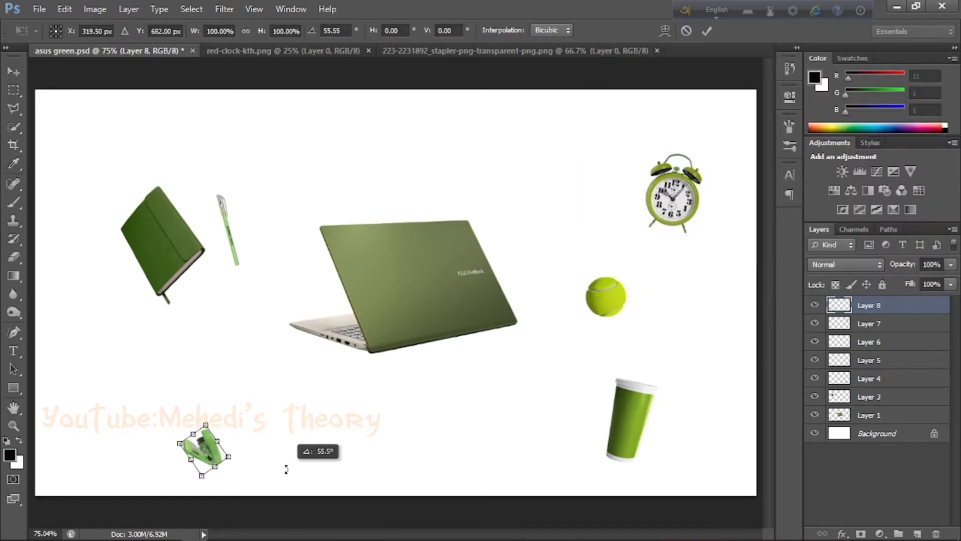
Commit the stapler rotation and rename the stapler and clock layers to stplr and clck
{"action": "key", "text": "v"}
{"action": "key", "text": "Return"}
{"action": "double_click", "coordinate": [869, 306]}
{"action": "type", "text": "stplr"}
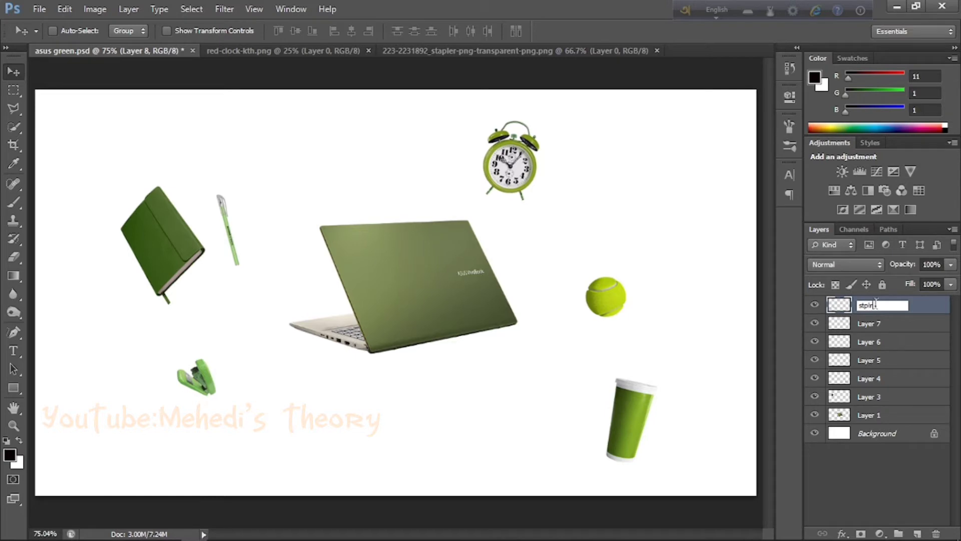
{"action": "key", "text": "Return"}
{"action": "left_click", "coordinate": [815, 323]}
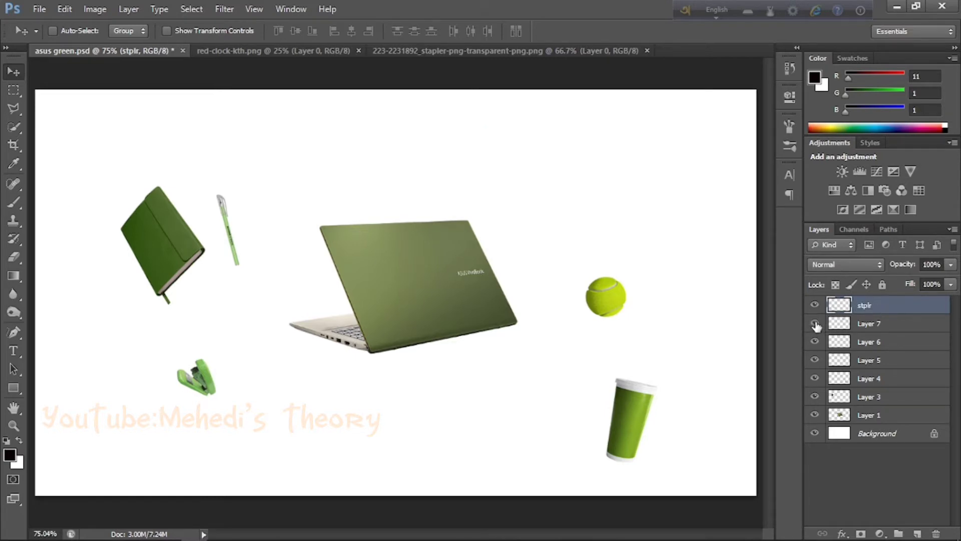
{"action": "left_click", "coordinate": [815, 323]}
{"action": "double_click", "coordinate": [871, 324]}
{"action": "type", "text": "clck"}
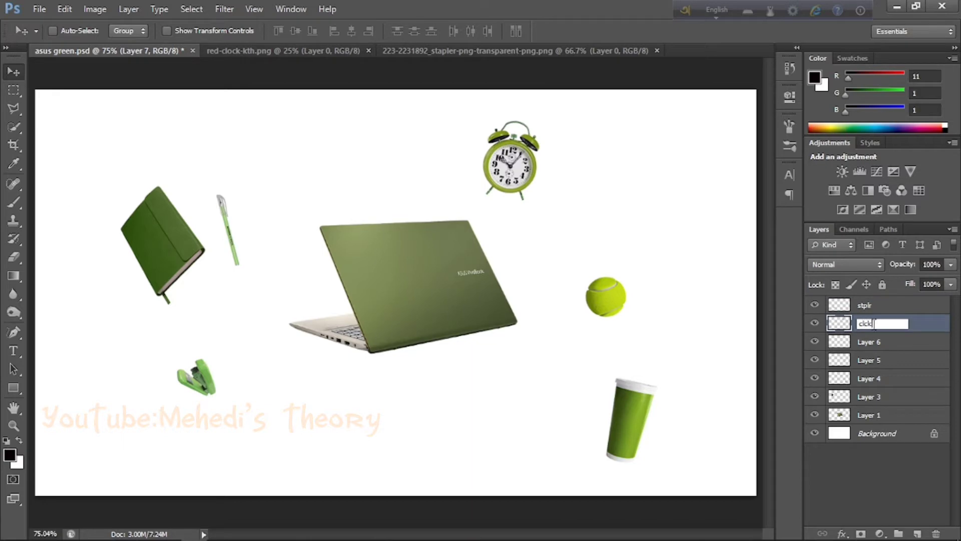
{"action": "key", "text": "Return"}
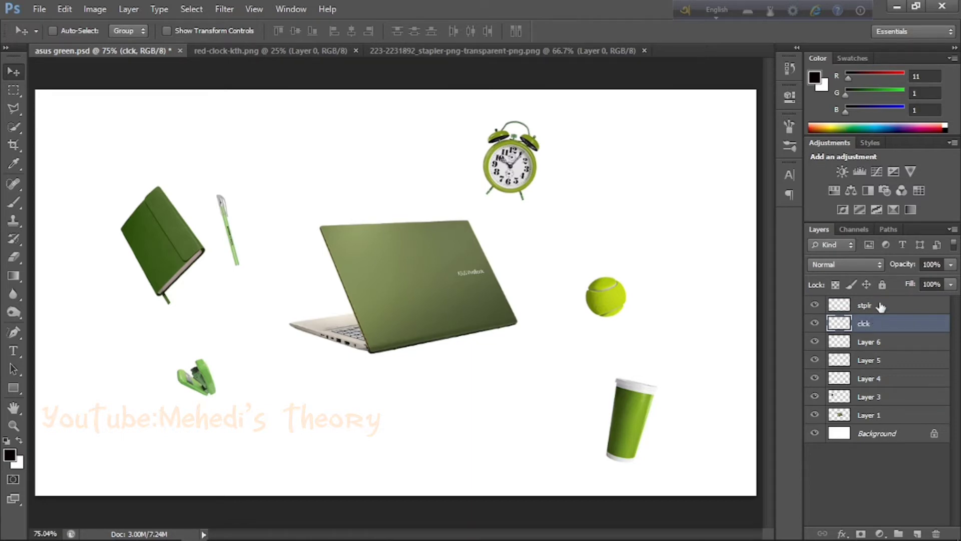
Rename the pen and tennis ball layers to pen and ball
{"action": "left_click", "coordinate": [815, 342]}
{"action": "left_click", "coordinate": [815, 342]}
{"action": "double_click", "coordinate": [875, 343]}
{"action": "type", "text": "pen"}
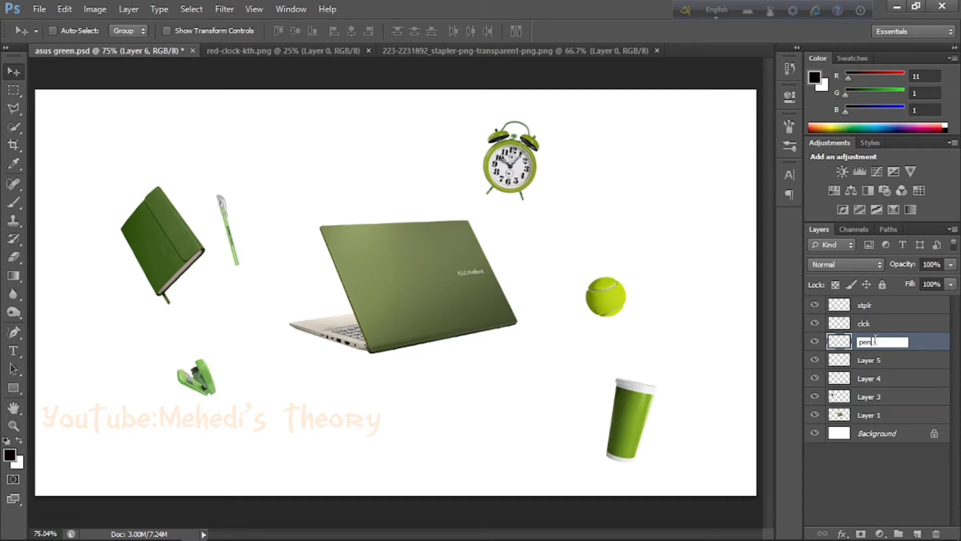
{"action": "key", "text": "Return"}
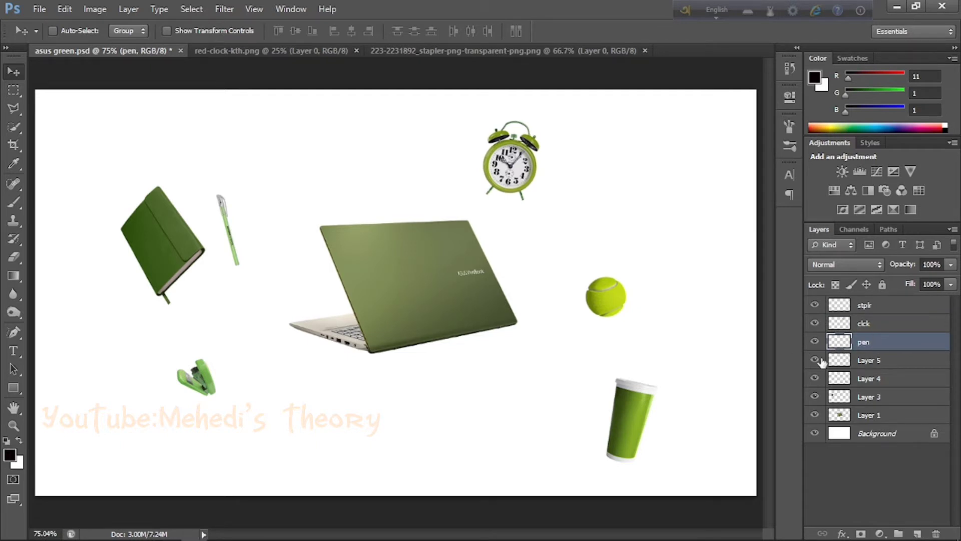
{"action": "left_click", "coordinate": [815, 360]}
{"action": "left_click", "coordinate": [815, 360]}
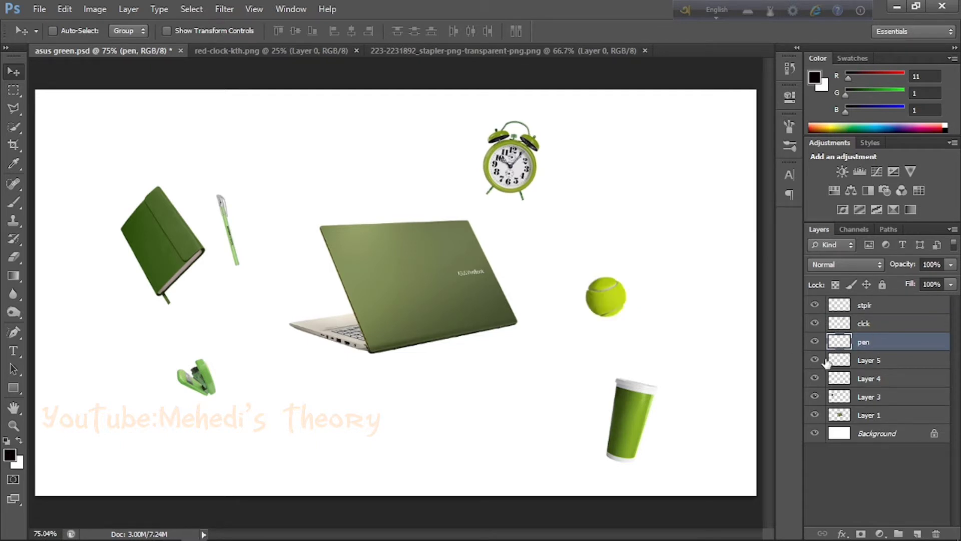
{"action": "double_click", "coordinate": [879, 361]}
{"action": "type", "text": "bal"}
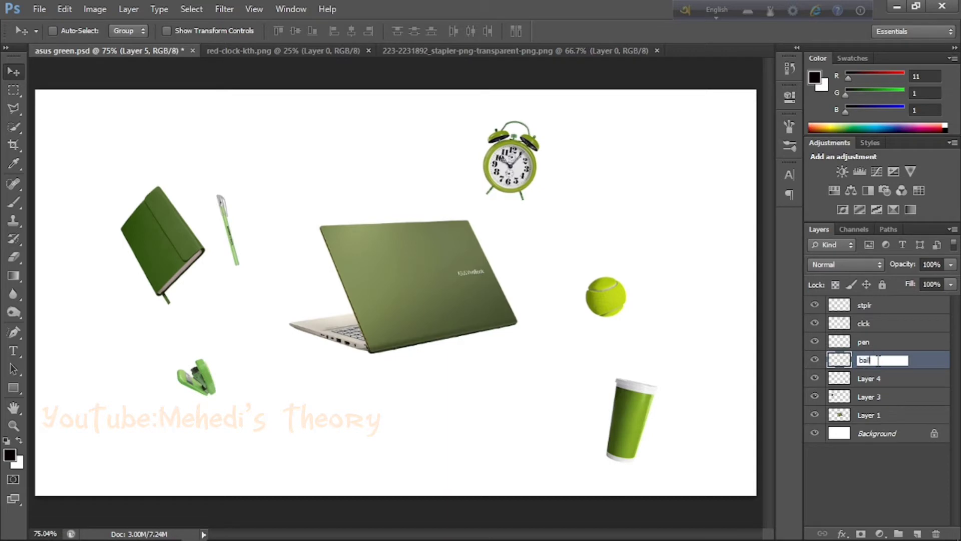
{"action": "type", "text": "l"}
{"action": "key", "text": "Return"}
Rename the cup and notebook layers to gls and nt book
{"action": "left_click", "coordinate": [816, 379]}
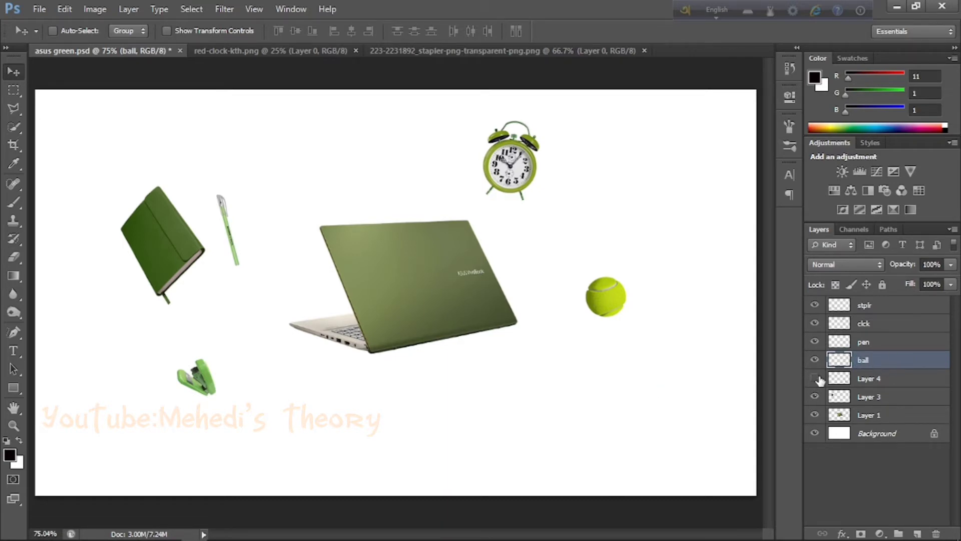
{"action": "left_click", "coordinate": [816, 378]}
{"action": "double_click", "coordinate": [878, 384]}
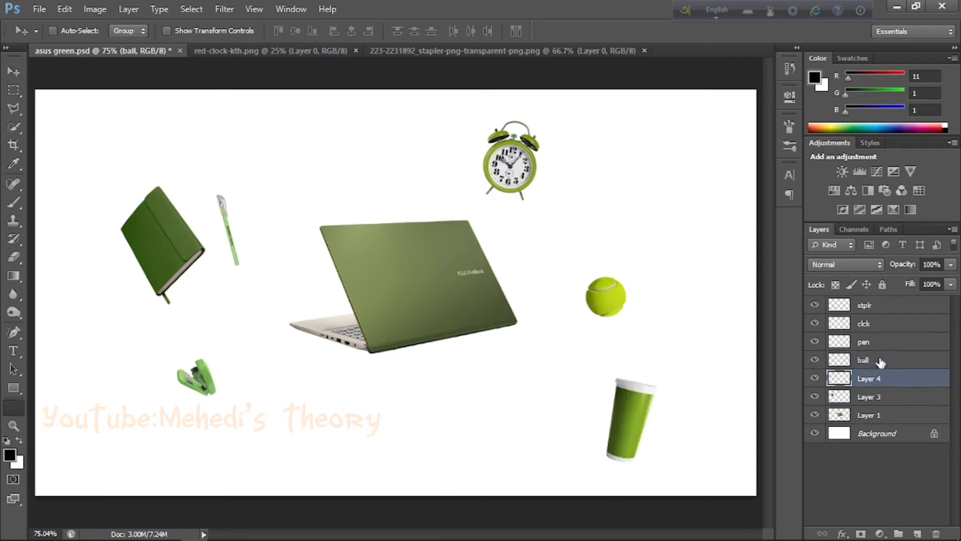
{"action": "left_click", "coordinate": [691, 64]}
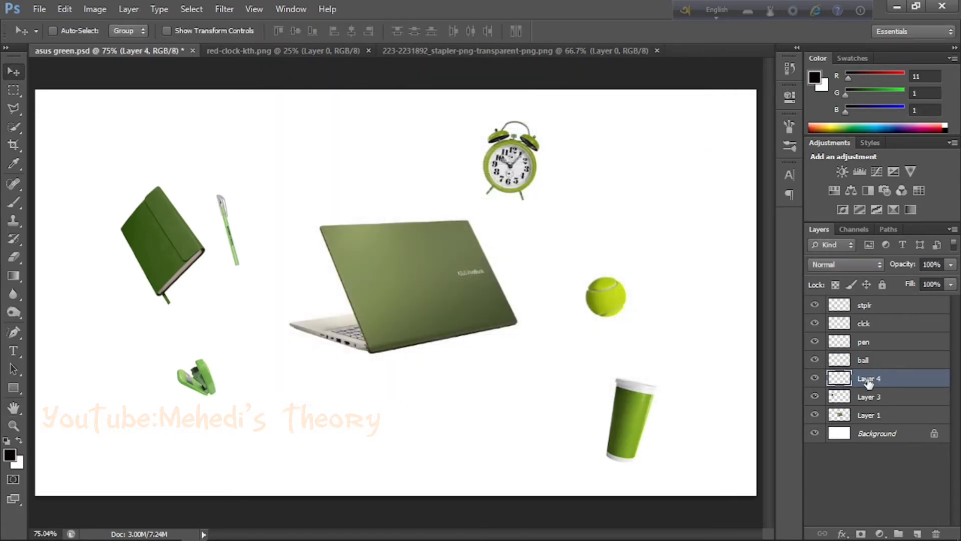
{"action": "double_click", "coordinate": [869, 378]}
{"action": "type", "text": "gls"}
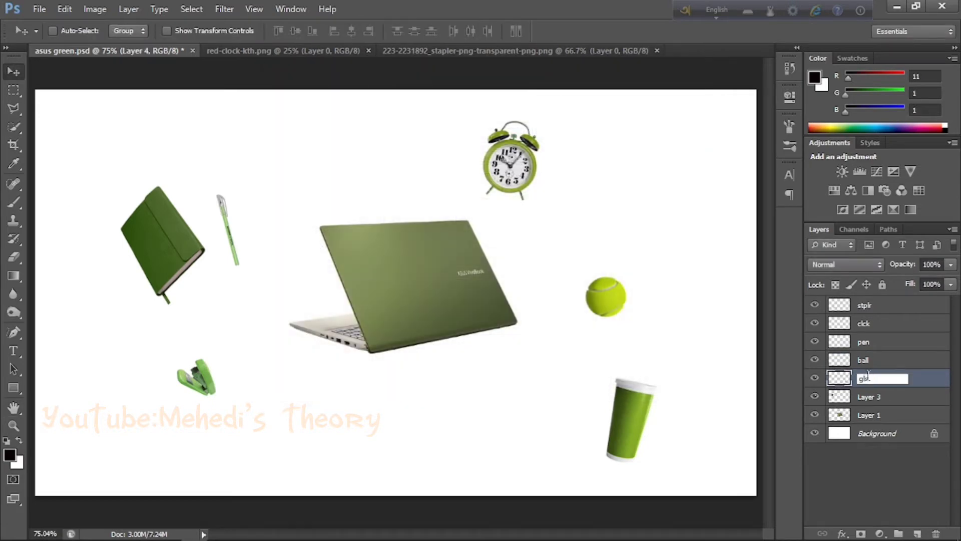
{"action": "key", "text": "Return"}
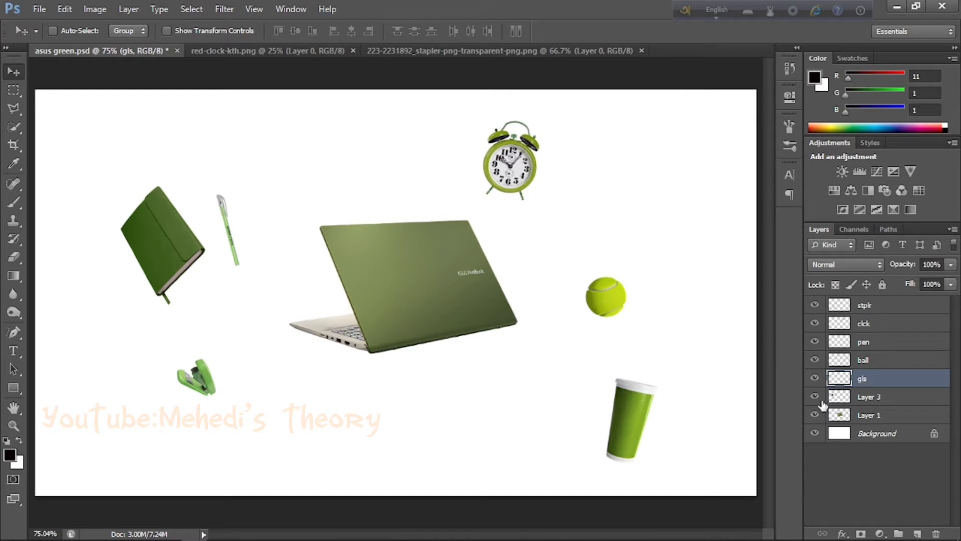
{"action": "left_click", "coordinate": [815, 396]}
{"action": "left_click", "coordinate": [815, 396]}
{"action": "left_click", "coordinate": [815, 396]}
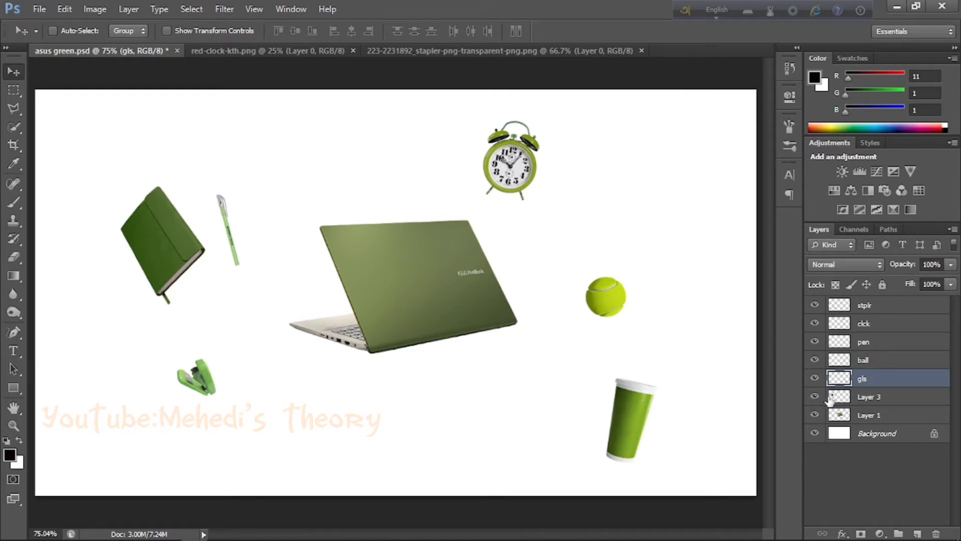
{"action": "double_click", "coordinate": [868, 397]}
{"action": "type", "text": "nt book"}
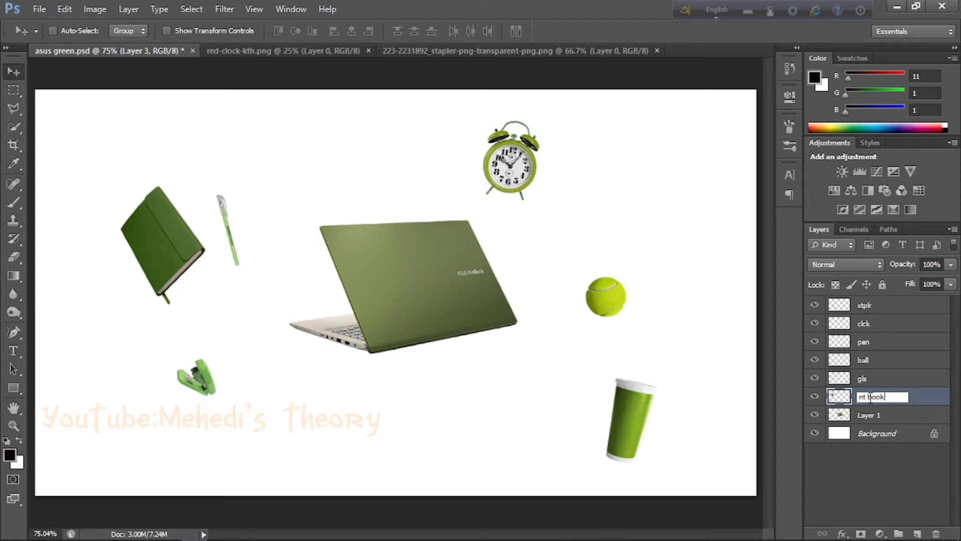
{"action": "key", "text": "Return"}
Rename the laptop layer to laptop and select the white background layer
{"action": "left_click", "coordinate": [818, 416]}
{"action": "left_click", "coordinate": [816, 416]}
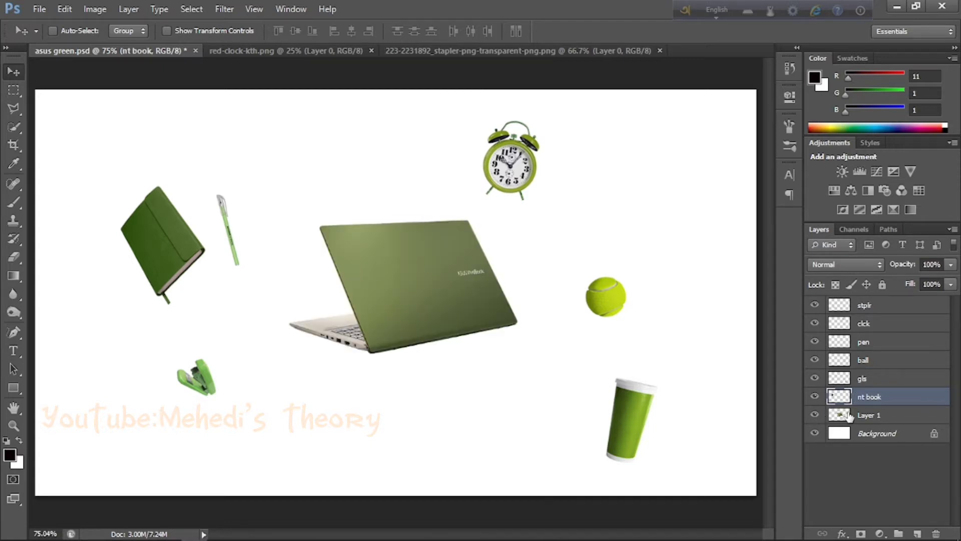
{"action": "double_click", "coordinate": [874, 416]}
{"action": "type", "text": "laptop"}
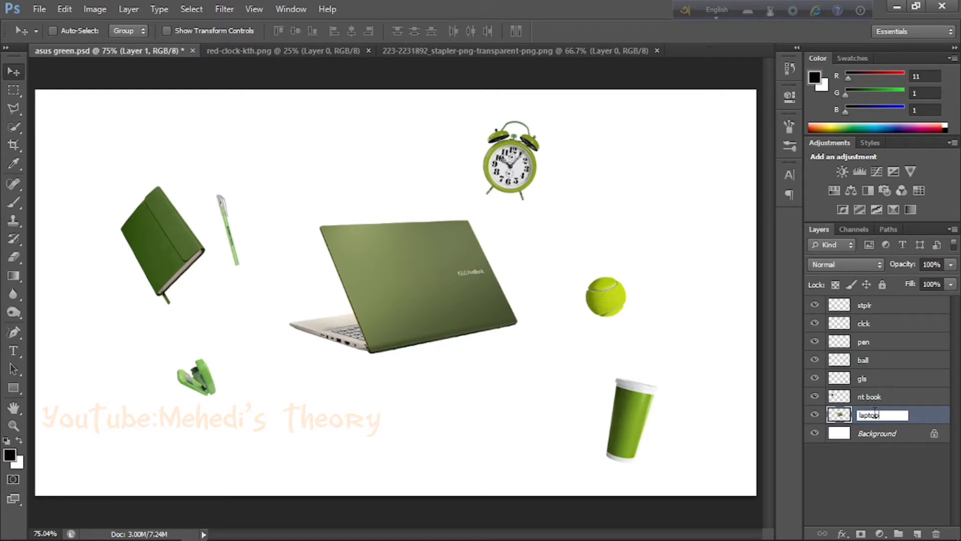
{"action": "key", "text": "Return"}
{"action": "left_click", "coordinate": [884, 438]}
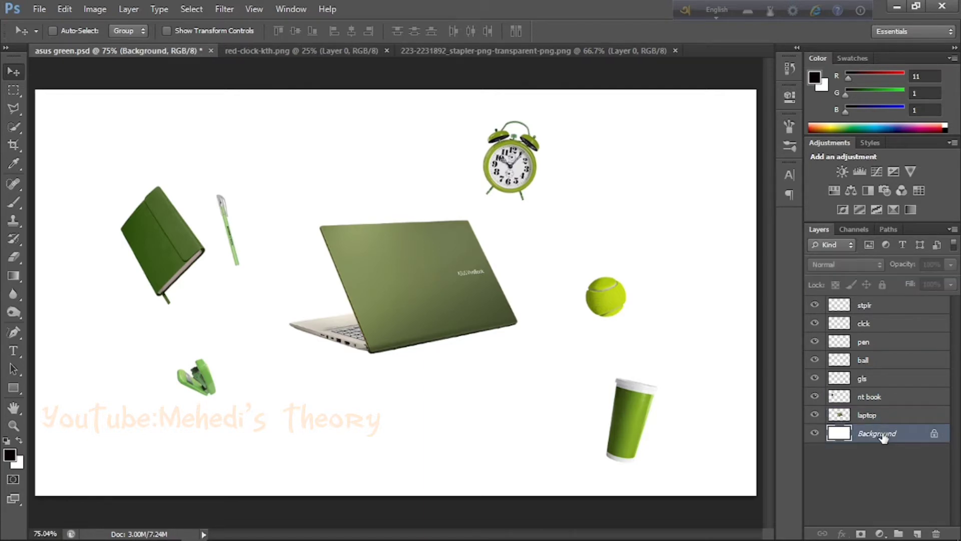
Delete the white background and put a copy of the laptop on Layer 1 beneath the laptop layer
{"action": "key", "text": "Delete"}
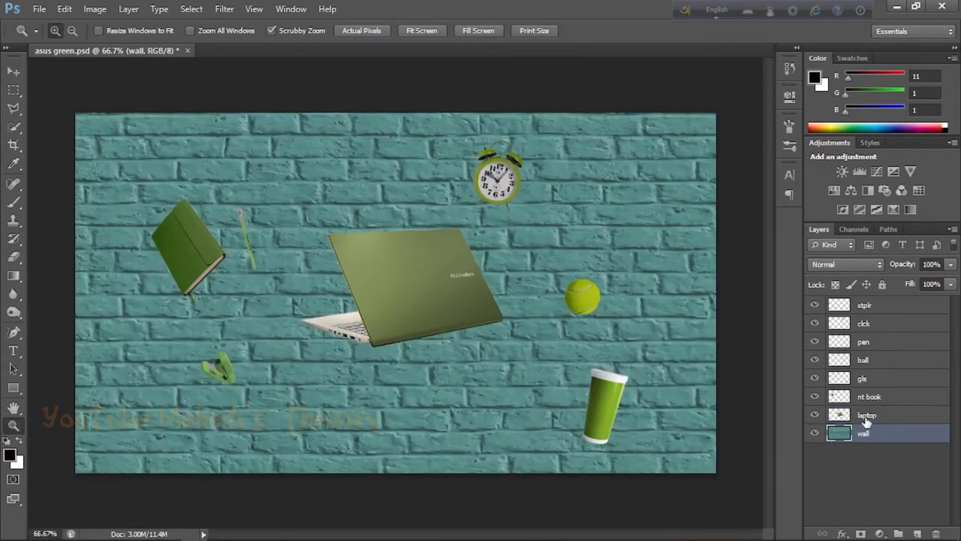
{"action": "left_click", "coordinate": [866, 421]}
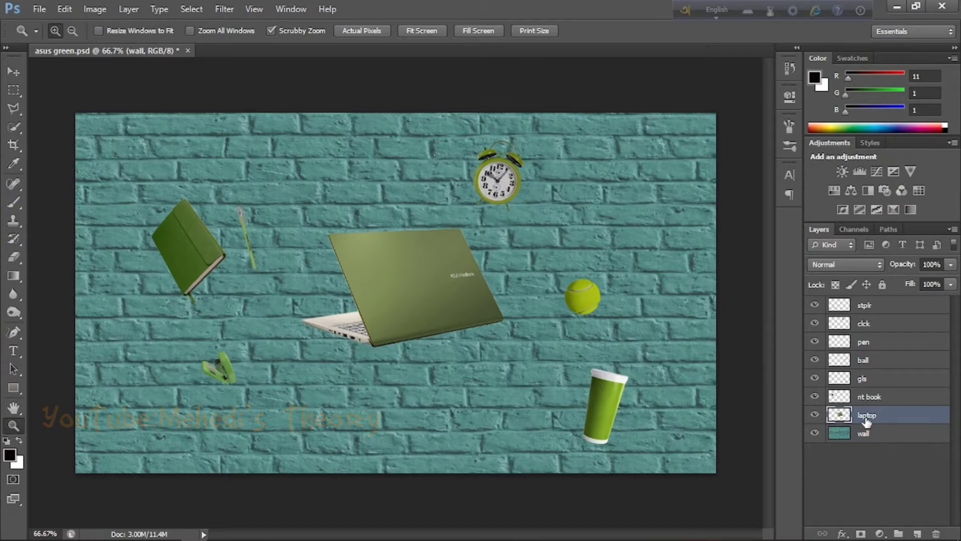
{"action": "key", "text": "ctrl+a"}
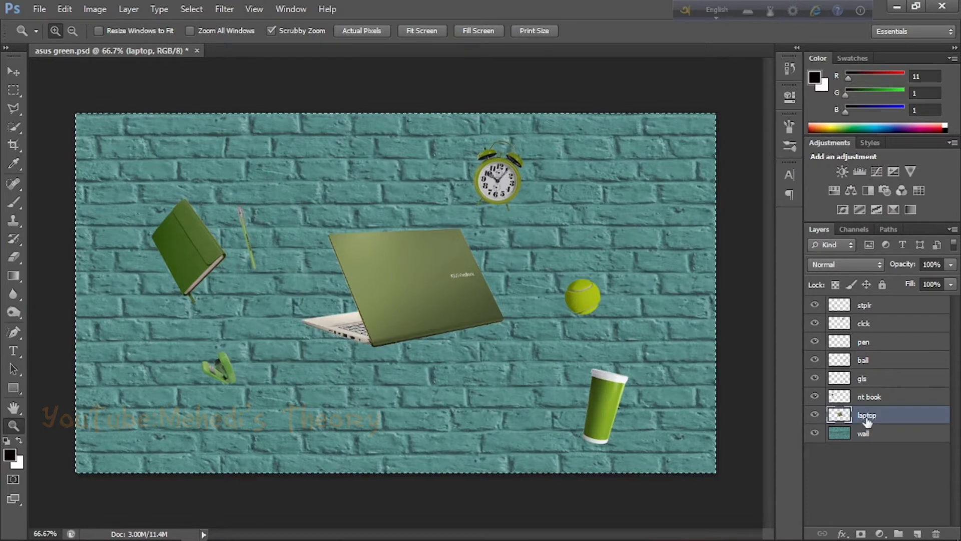
{"action": "key", "text": "ctrl+v"}
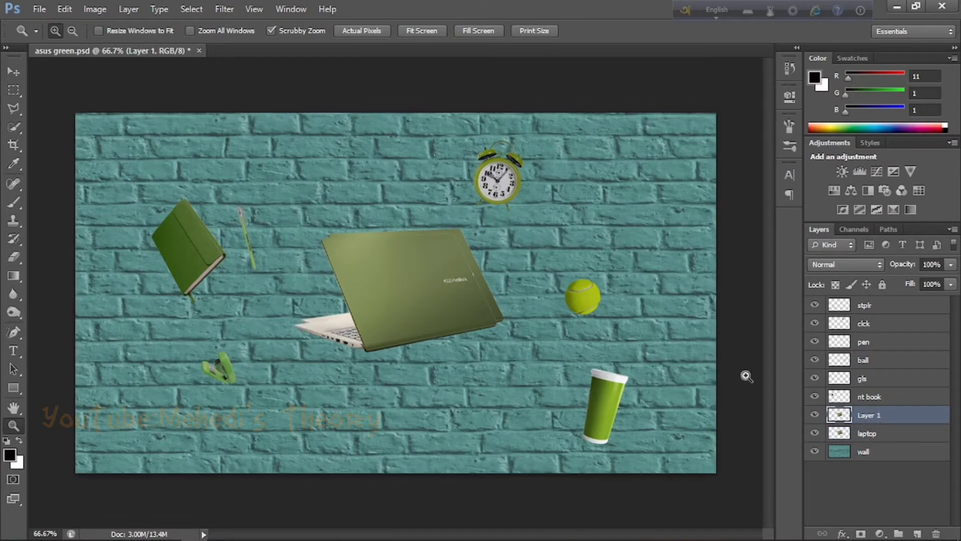
{"action": "left_click_drag", "start_coordinate": [880, 423], "coordinate": [879, 443]}
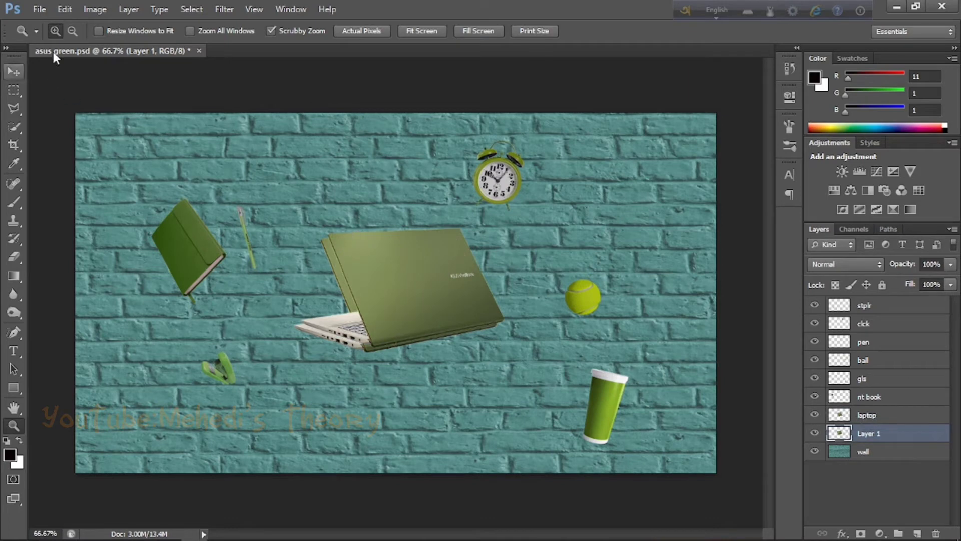
Turn the laptop copy solid black by dragging the Levels output white to 0
{"action": "left_click", "coordinate": [98, 8]}
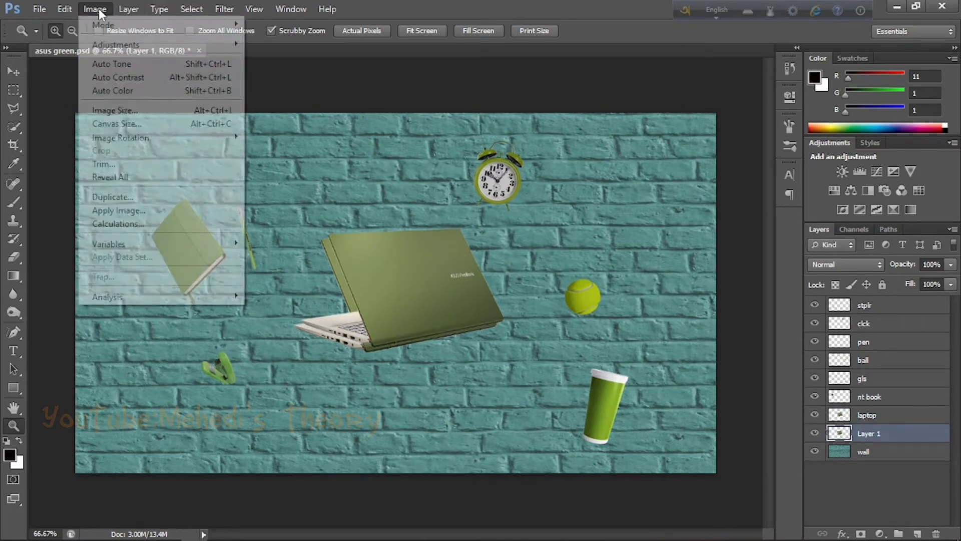
{"action": "mouse_move", "coordinate": [196, 46]}
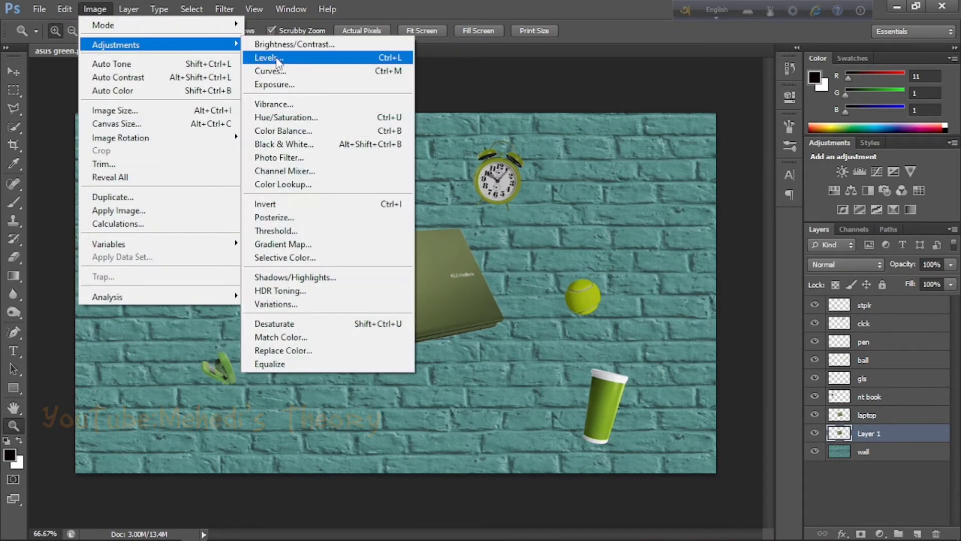
{"action": "left_click", "coordinate": [277, 59]}
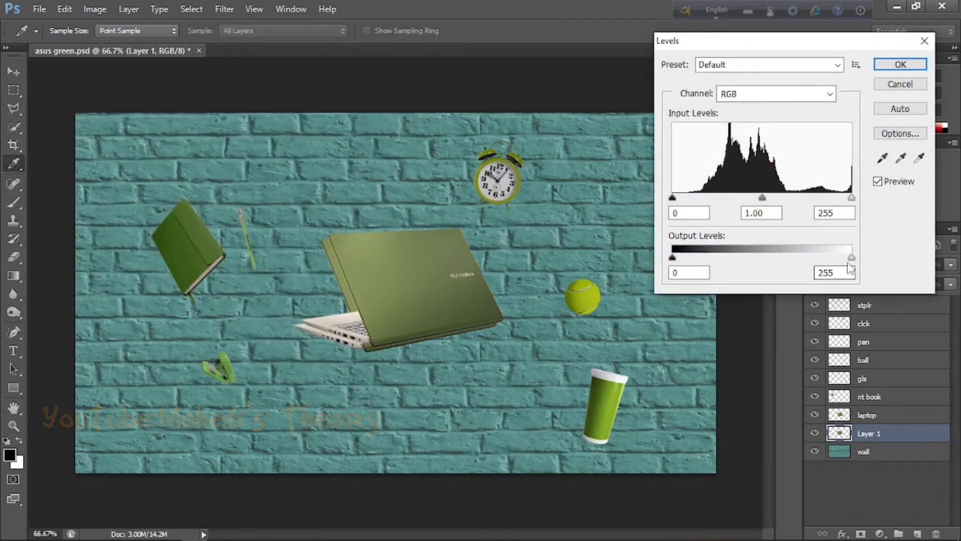
{"action": "left_click_drag", "start_coordinate": [851, 257], "coordinate": [656, 258]}
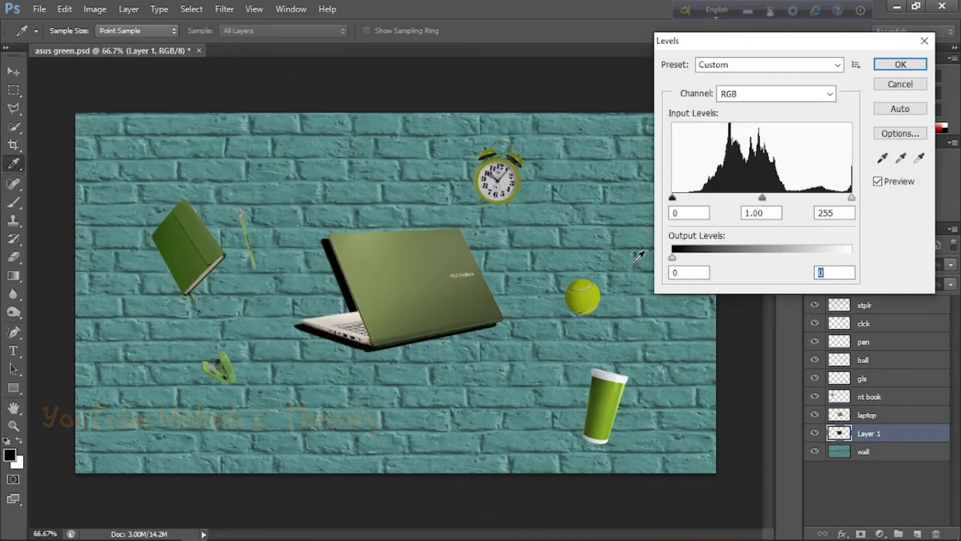
{"action": "left_click", "coordinate": [901, 65]}
{"action": "key", "text": "z"}
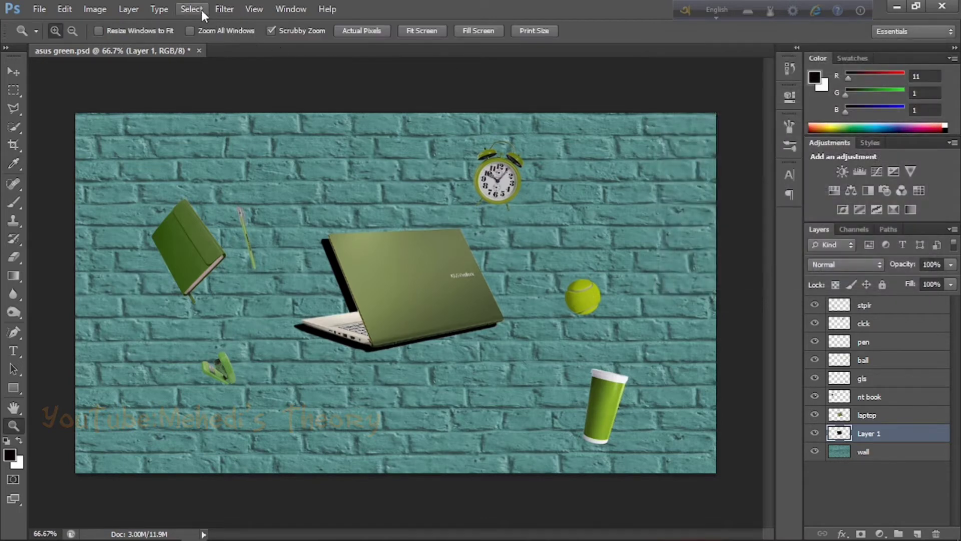
Soften the black shadow with a 4.3-pixel Gaussian Blur
{"action": "left_click", "coordinate": [225, 9]}
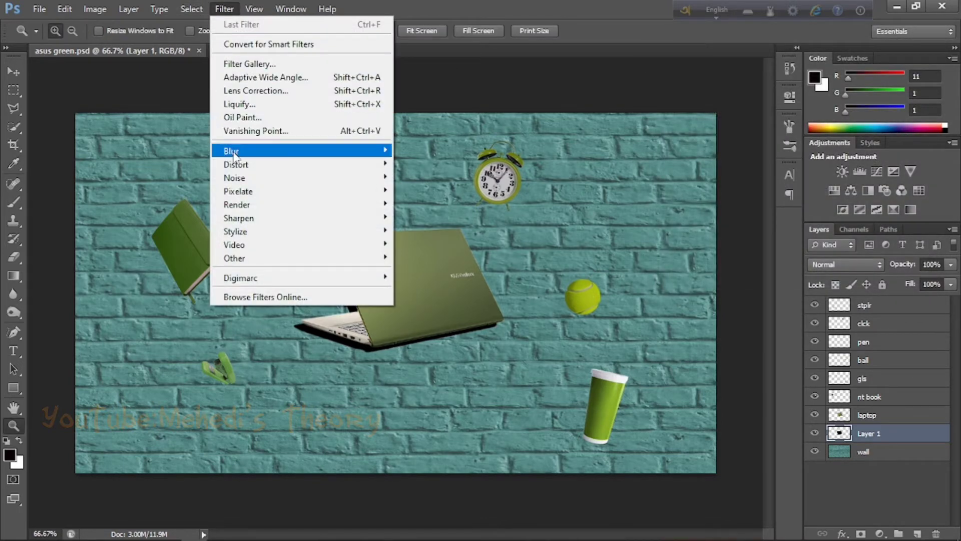
{"action": "mouse_move", "coordinate": [303, 151]}
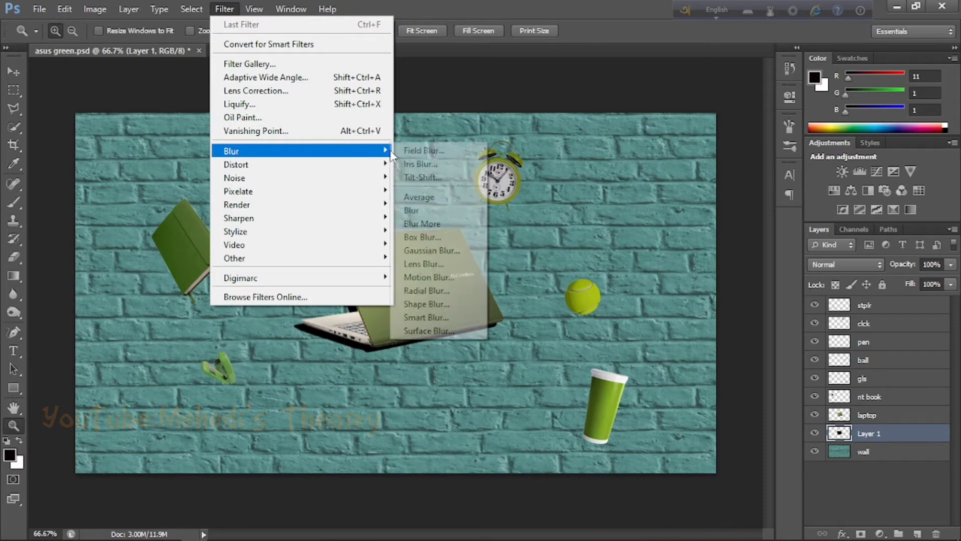
{"action": "left_click", "coordinate": [419, 251]}
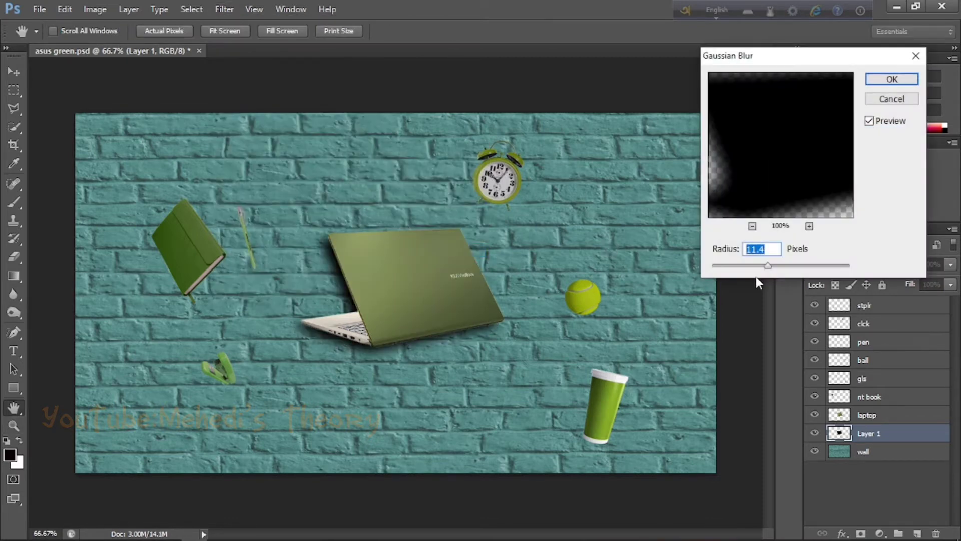
{"action": "left_click", "coordinate": [741, 266]}
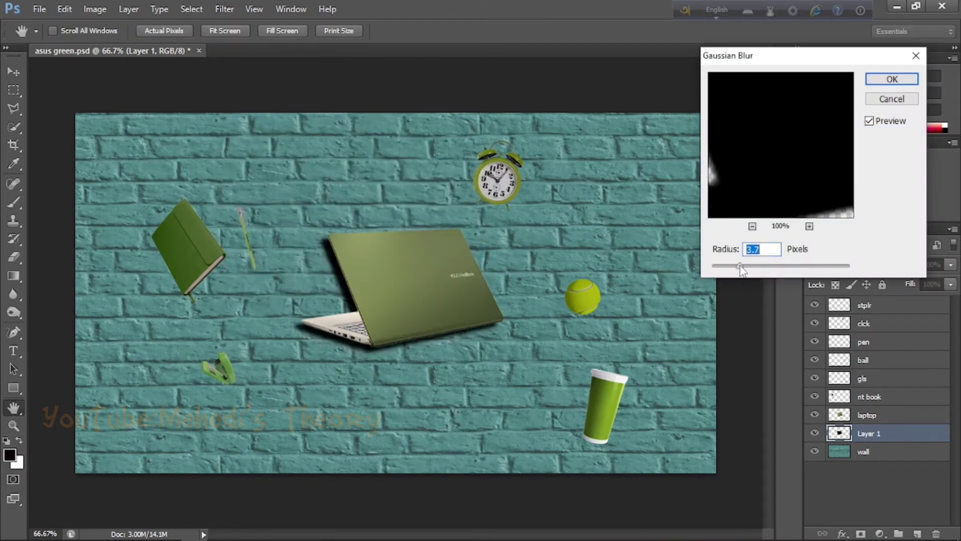
{"action": "left_click", "coordinate": [744, 266]}
{"action": "left_click", "coordinate": [892, 79]}
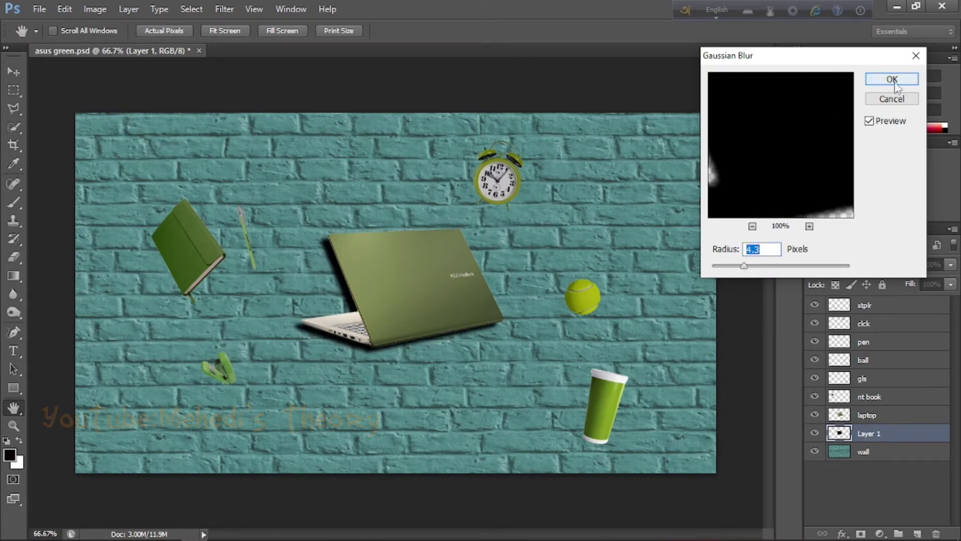
{"action": "key", "text": "z"}
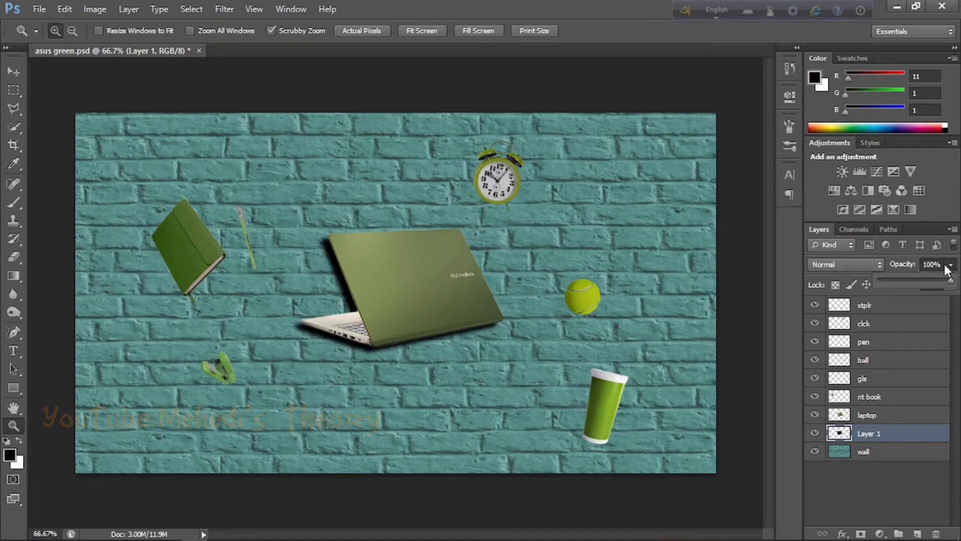
Set the shadow layer to 54% opacity, nudge it lower under the laptop, and start saving
{"action": "left_click", "coordinate": [950, 265]}
{"action": "left_click", "coordinate": [910, 284]}
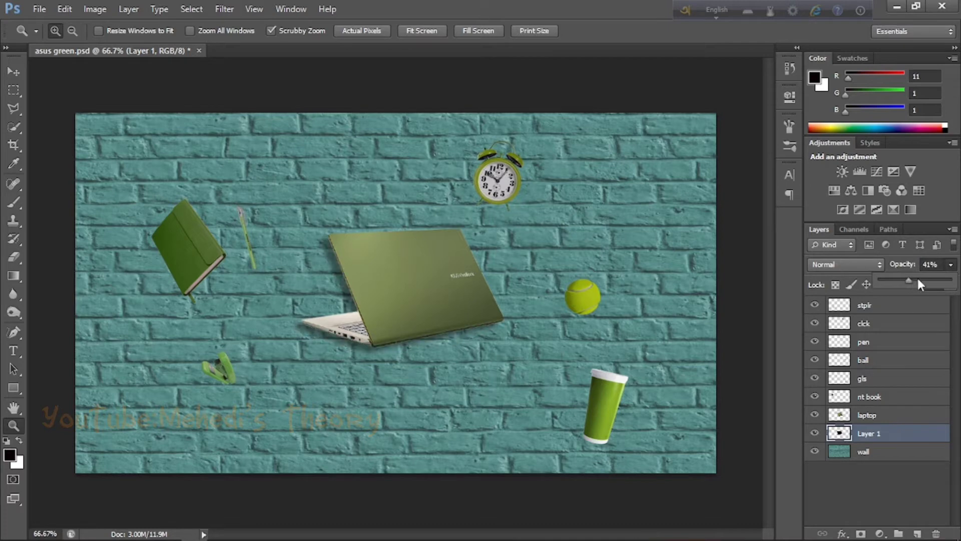
{"action": "left_click", "coordinate": [919, 282]}
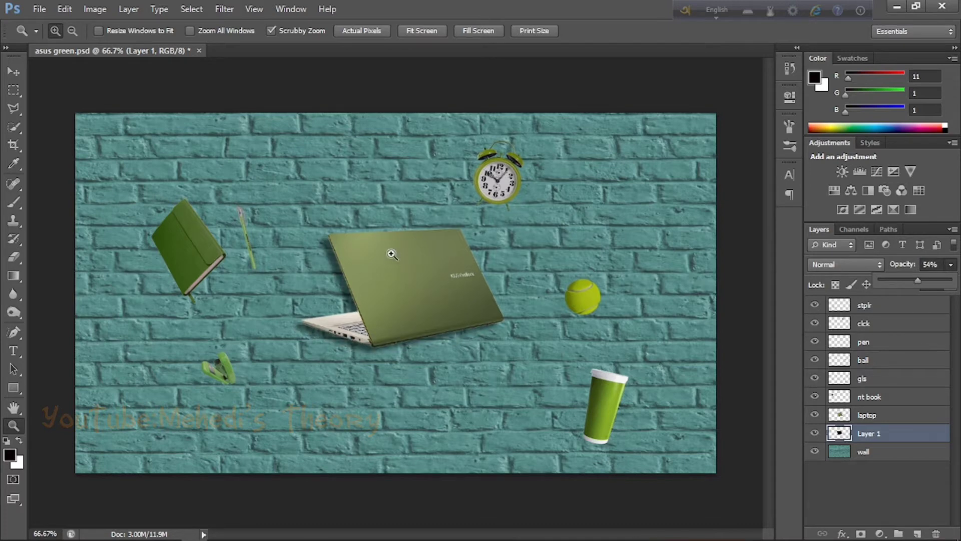
{"action": "left_click", "coordinate": [11, 71]}
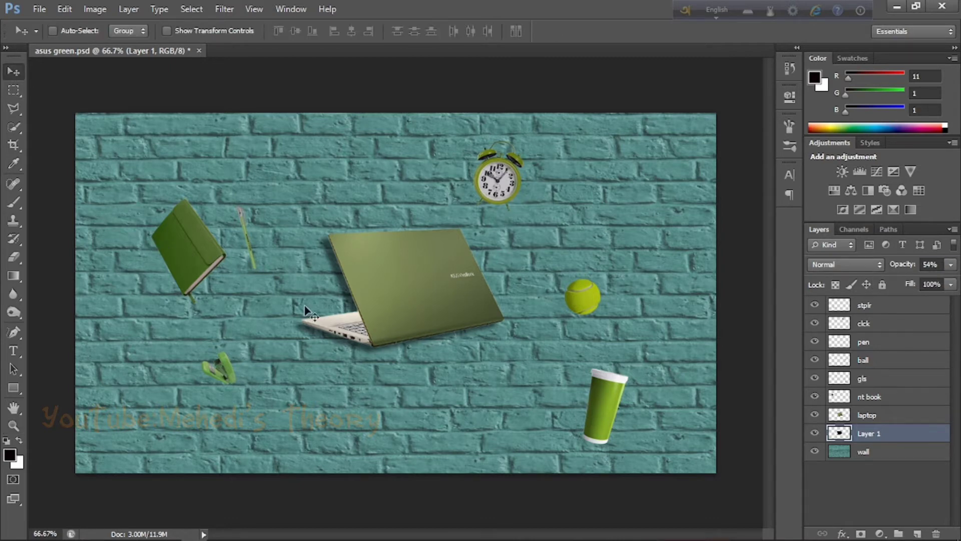
{"action": "left_click_drag", "start_coordinate": [400, 343], "coordinate": [382, 344]}
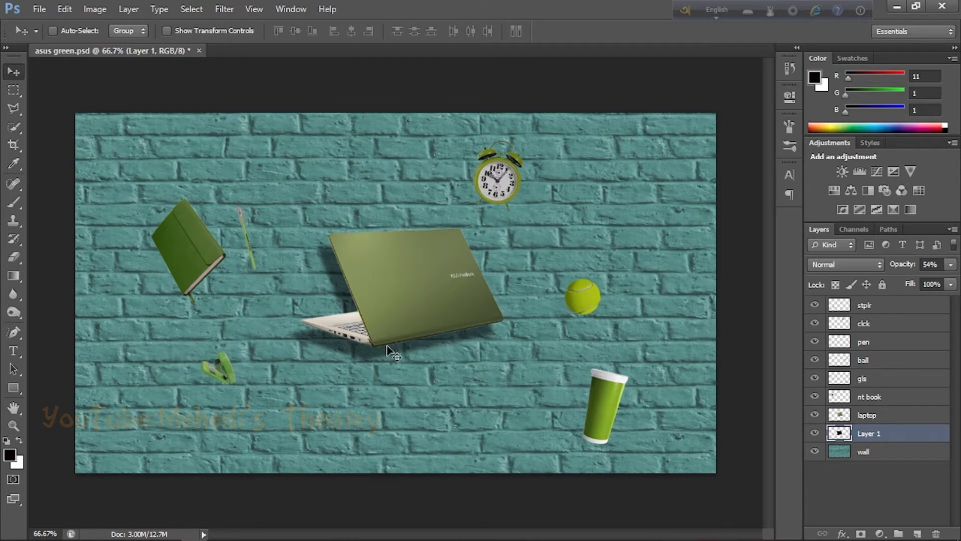
{"action": "key", "text": "ctrl+s"}
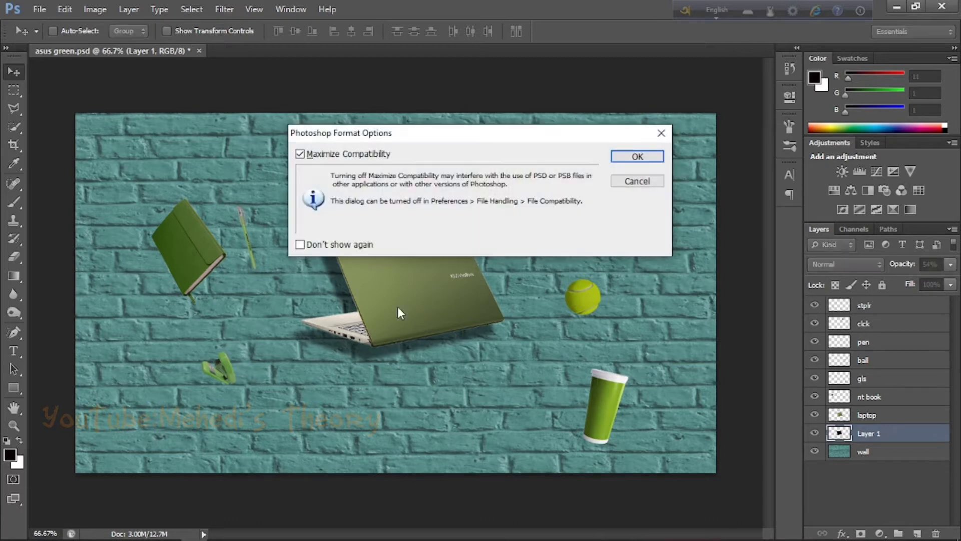
Save as asus green shadow add.psd and merge the shadow into the laptop layer
{"action": "key", "text": "Return"}
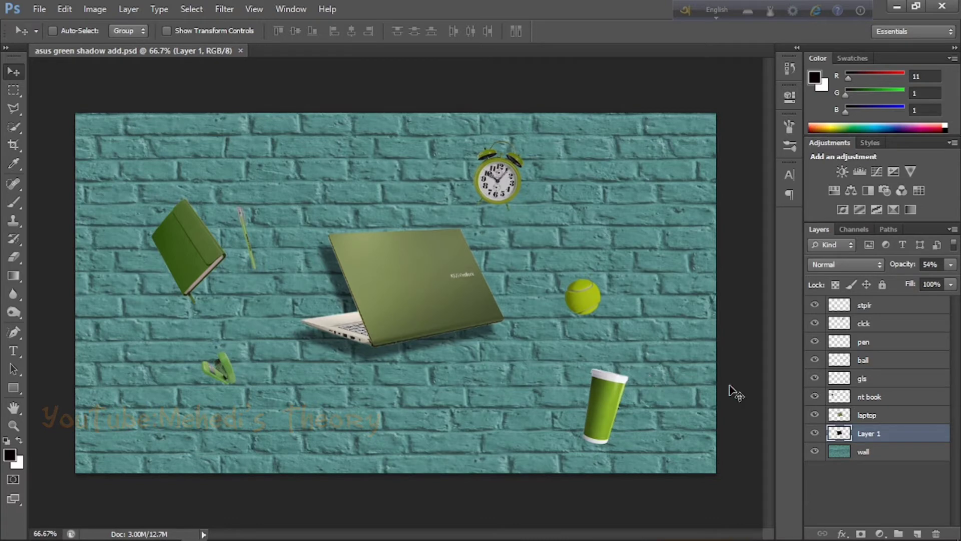
{"action": "left_click", "coordinate": [865, 416]}
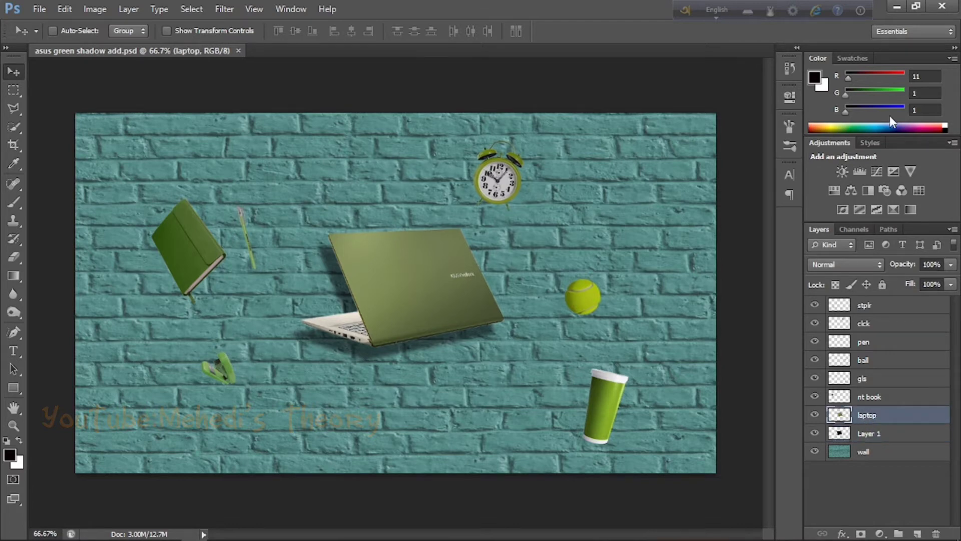
{"action": "key", "text": "ctrl+e"}
{"action": "left_click", "coordinate": [869, 397]}
Give the notebook a blackened, blurred offset shadow copy merged into it
{"action": "left_click_drag", "start_coordinate": [193, 264], "coordinate": [184, 269]}
{"action": "left_click", "coordinate": [95, 9]}
{"action": "left_click", "coordinate": [281, 31]}
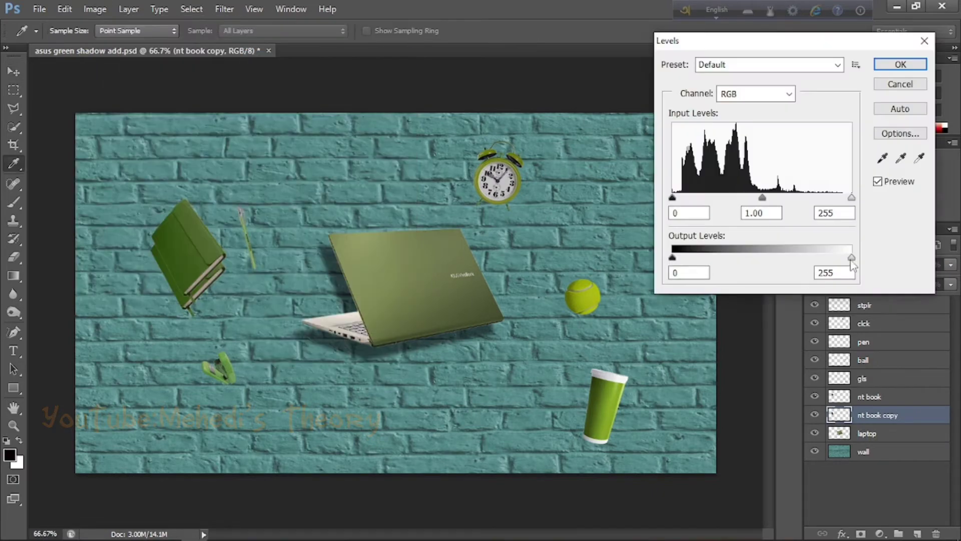
{"action": "key", "text": "Return"}
{"action": "left_click", "coordinate": [225, 9]}
{"action": "left_click", "coordinate": [886, 81]}
{"action": "key", "text": "ctrl+e"}
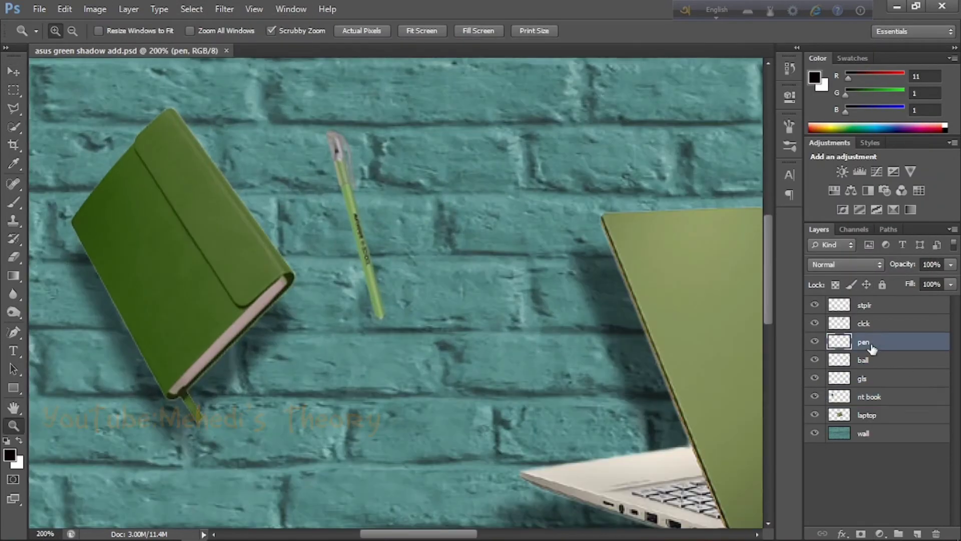
{"action": "key", "text": "ctrl+0"}
Make a shadow copy of the glass offset lower-left at 50% opacity
{"action": "left_click", "coordinate": [862, 378]}
{"action": "key", "text": "ctrl+j"}
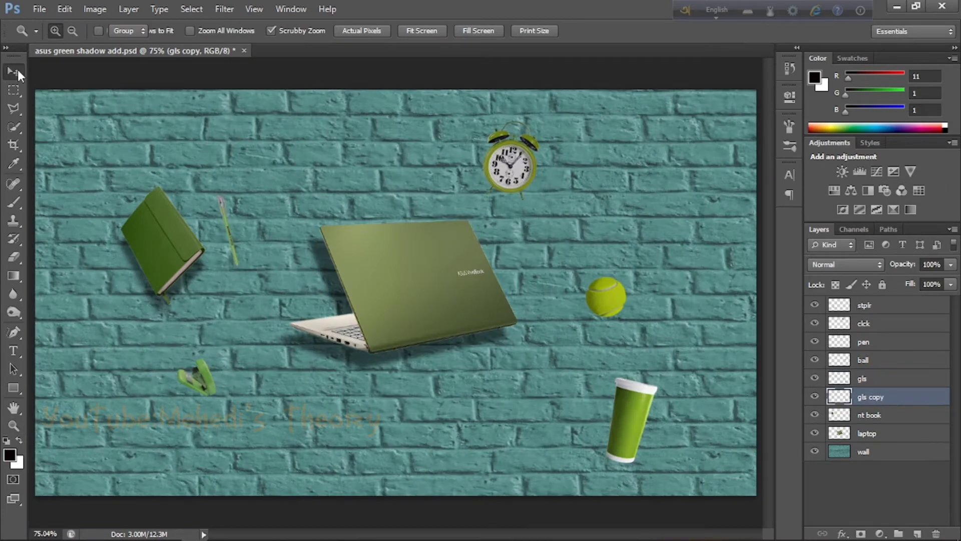
{"action": "left_click_drag", "start_coordinate": [640, 401], "coordinate": [626, 418]}
{"action": "left_click", "coordinate": [95, 9]}
{"action": "key", "text": "Escape"}
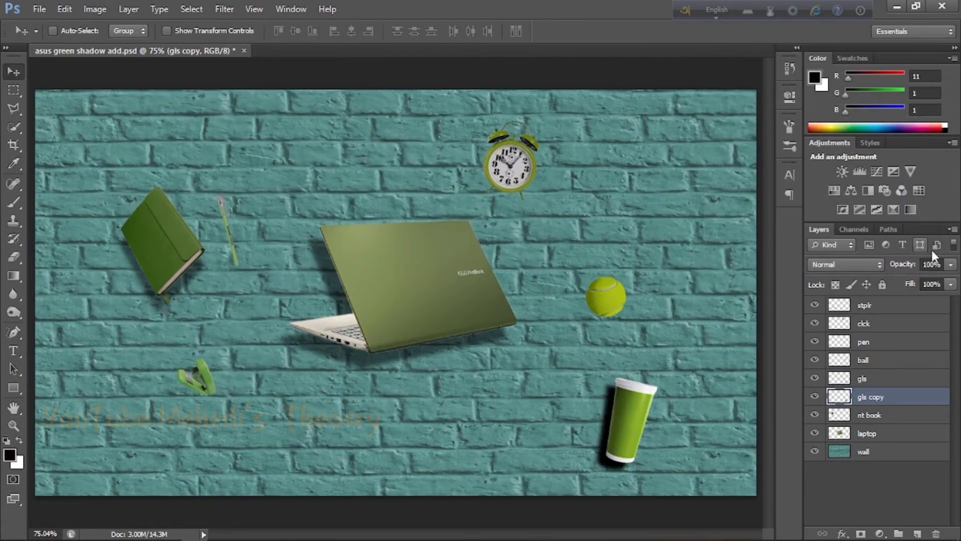
{"action": "left_click_drag", "start_coordinate": [951, 264], "coordinate": [915, 281]}
Add a slightly offset, darkened 50%-opacity shadow copy beneath the ball
{"action": "left_click", "coordinate": [863, 359]}
{"action": "key", "text": "ctrl+j"}
{"action": "left_click_drag", "start_coordinate": [607, 290], "coordinate": [601, 296]}
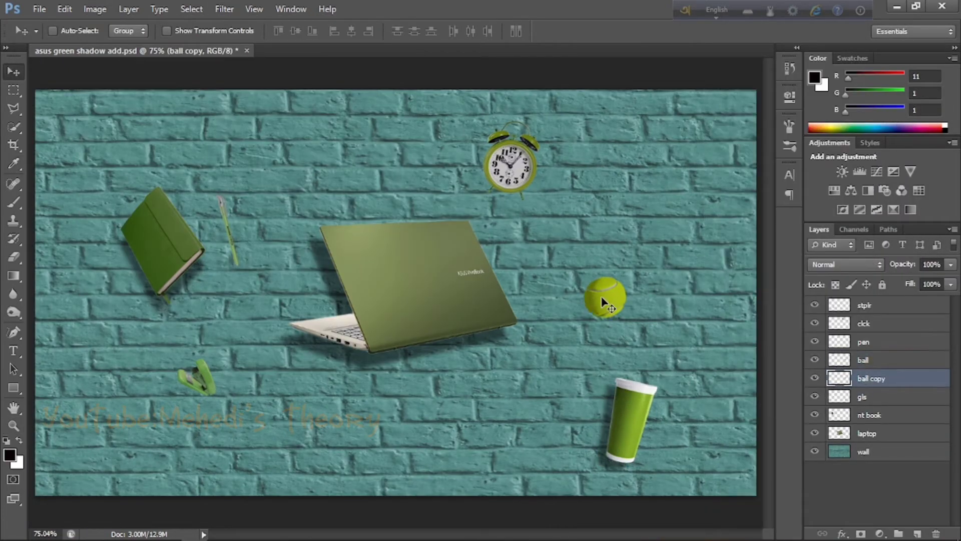
{"action": "key", "text": "ctrl+l"}
{"action": "key", "text": "Escape"}
{"action": "left_click", "coordinate": [224, 9]}
{"action": "key", "text": "Escape"}
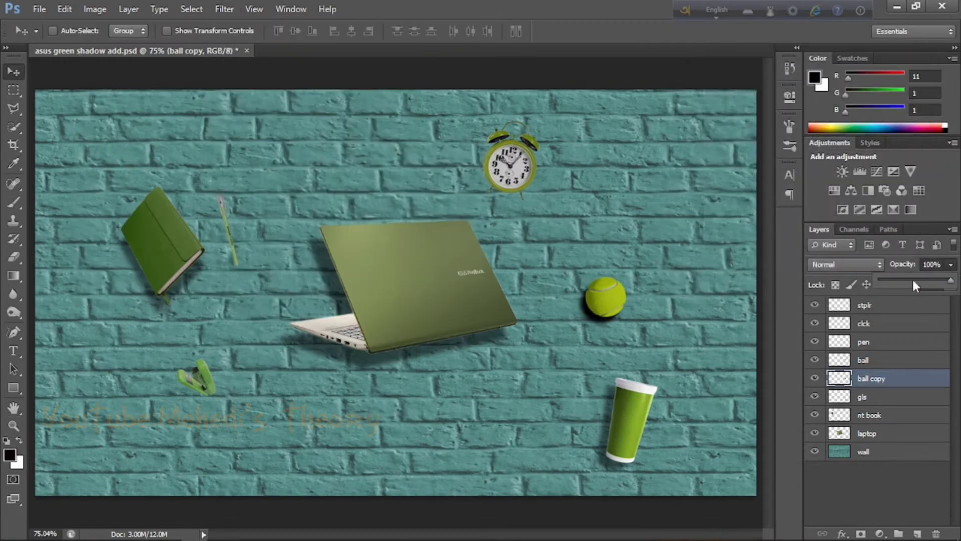
{"action": "left_click_drag", "start_coordinate": [951, 264], "coordinate": [915, 280]}
{"action": "key", "text": "Delete"}
Create a darkened, blurred shadow copy of the pen offset on the wall
{"action": "left_click", "coordinate": [863, 341]}
{"action": "key", "text": "ctrl+j"}
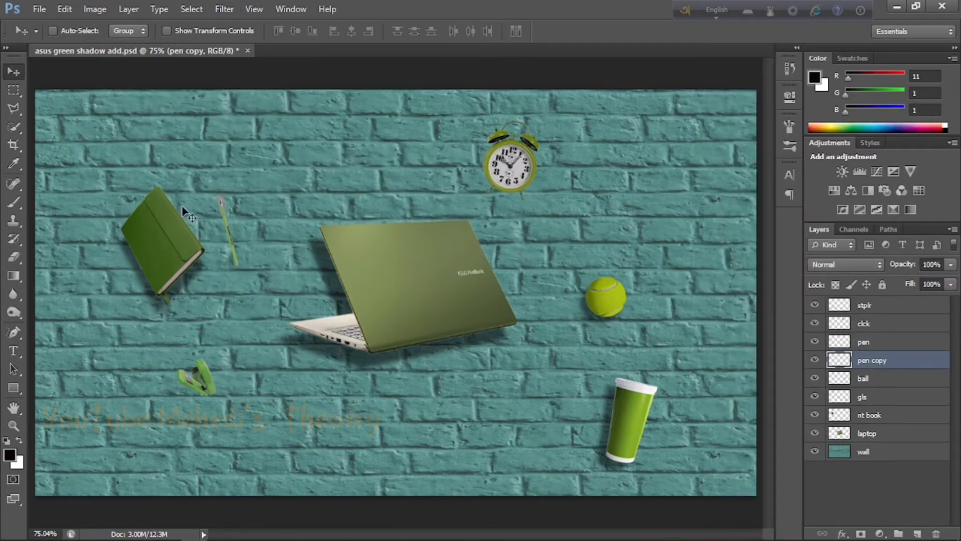
{"action": "scroll", "coordinate": [195, 225], "scroll_direction": "up", "scroll_amount": 2}
{"action": "left_click_drag", "start_coordinate": [298, 225], "coordinate": [293, 221]}
{"action": "key", "text": "ctrl+l"}
{"action": "key", "text": "Escape"}
{"action": "left_click", "coordinate": [224, 9]}
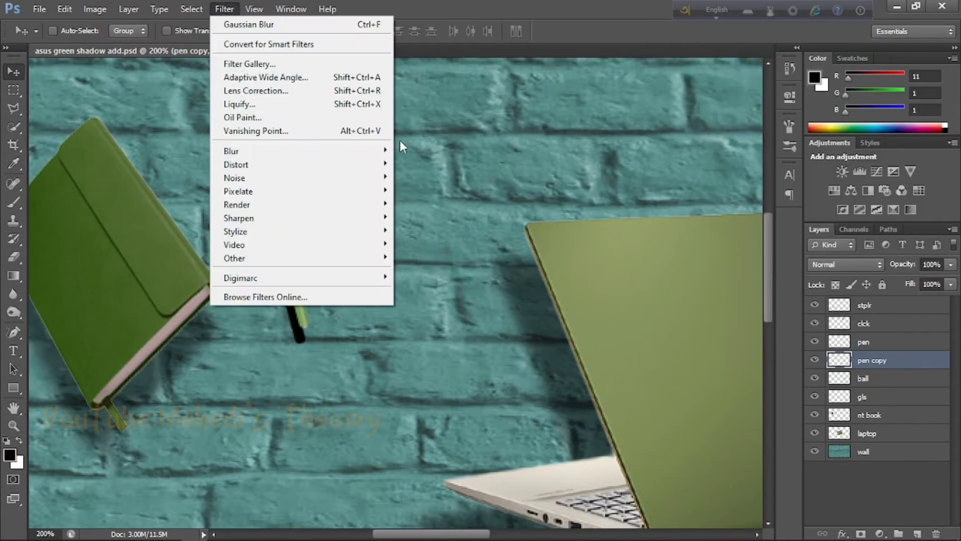
{"action": "key", "text": "Escape"}
{"action": "left_click", "coordinate": [950, 264]}
{"action": "key", "text": "Delete"}
{"action": "key", "text": "z"}
{"action": "key", "text": "ctrl+minus"}
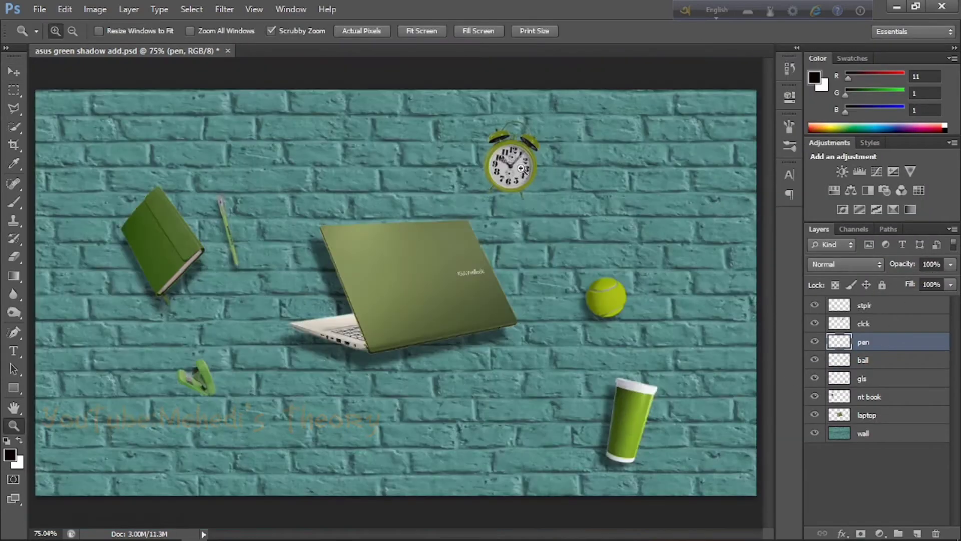
Place a blurred black copy beneath the clock and merge it into the clock
{"action": "left_click", "coordinate": [864, 323]}
{"action": "key", "text": "ctrl+j"}
{"action": "key", "text": "ctrl+bracketleft"}
{"action": "key", "text": "v"}
{"action": "left_click", "coordinate": [95, 9]}
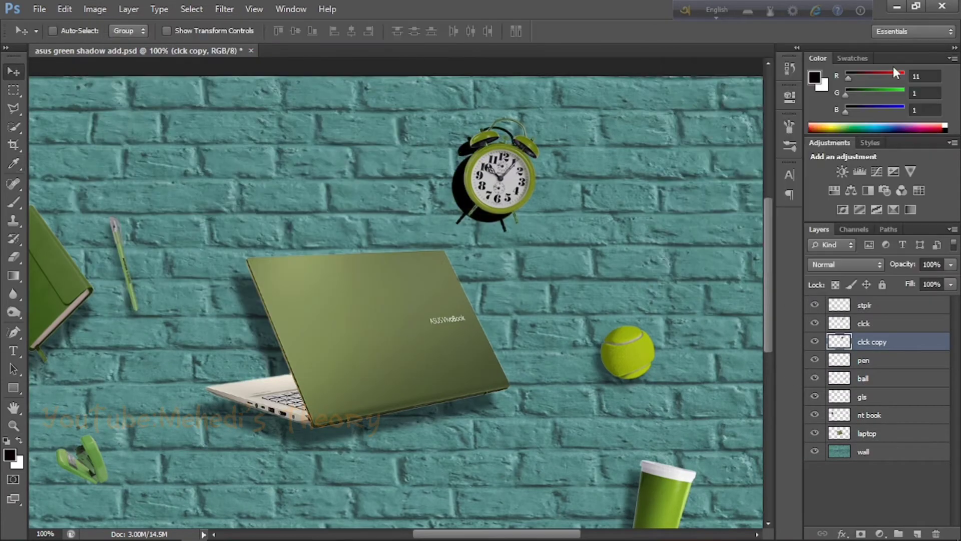
{"action": "left_click", "coordinate": [224, 9]}
{"action": "left_click", "coordinate": [430, 251]}
{"action": "key", "text": "Return"}
{"action": "right_click", "coordinate": [876, 362]}
{"action": "left_click", "coordinate": [751, 367]}
{"action": "key", "text": "z"}
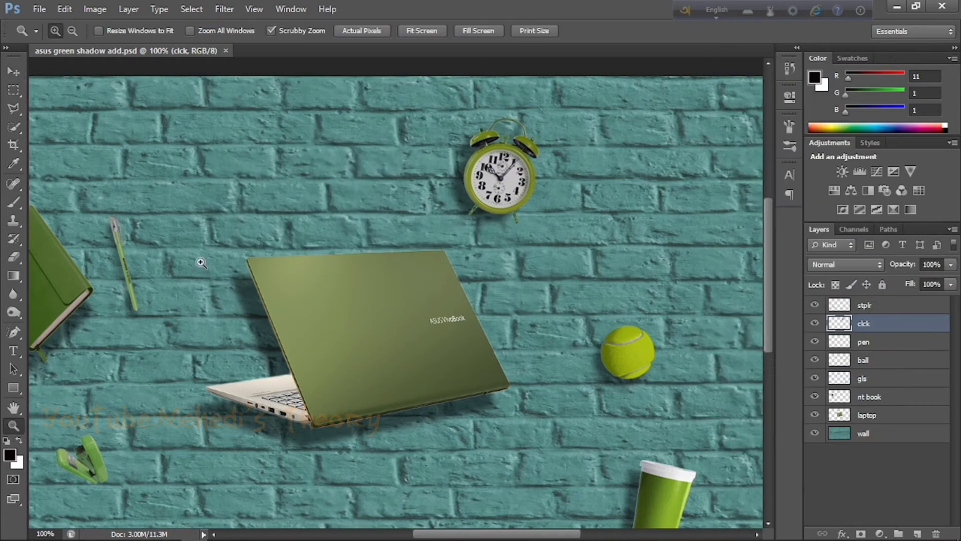
{"action": "key", "text": "ctrl+0"}
Duplicate the stapler, blacken the copy with Levels, and position it beneath the stapler
{"action": "left_click", "coordinate": [865, 306]}
{"action": "key", "text": "ctrl+j"}
{"action": "key", "text": "ctrl+bracketleft"}
{"action": "key", "text": "v"}
{"action": "key", "text": "Down"}
{"action": "key", "text": "Right"}
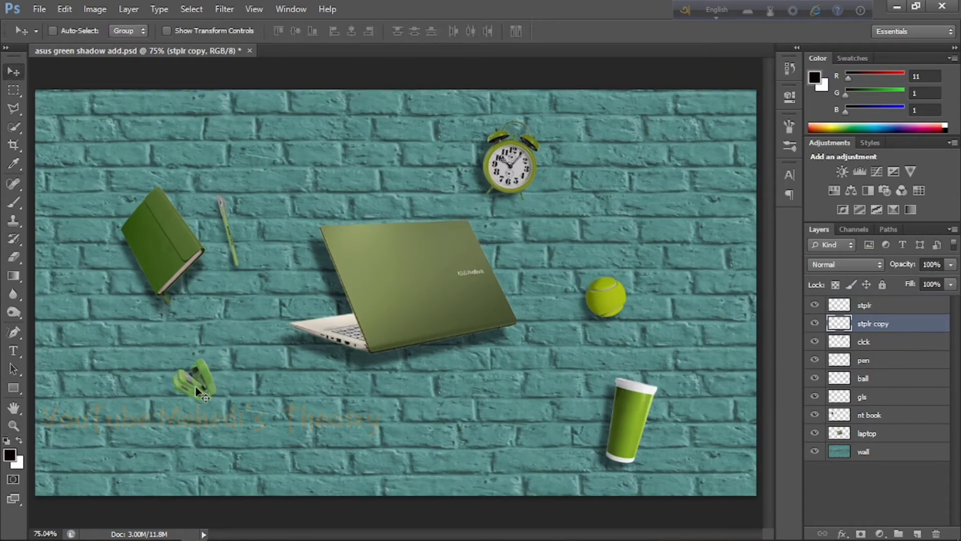
{"action": "key", "text": "ctrl+l"}
{"action": "left_click_drag", "start_coordinate": [851, 257], "coordinate": [673, 257]}
{"action": "left_click", "coordinate": [900, 64]}
Open the blur filters for the stapler shadow and lower its opacity
{"action": "left_click", "coordinate": [224, 9]}
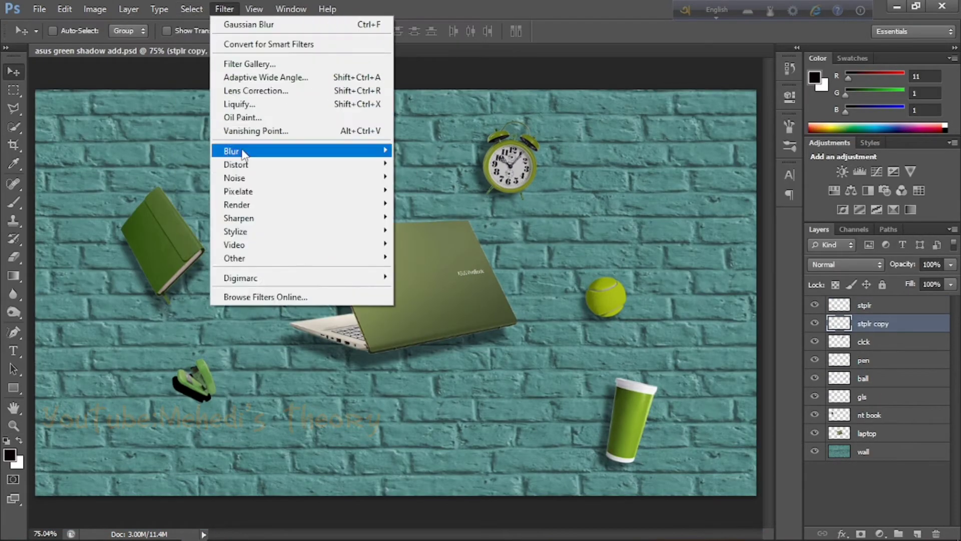
{"action": "left_click", "coordinate": [436, 194]}
{"action": "key", "text": "Return"}
{"action": "left_click_drag", "start_coordinate": [951, 264], "coordinate": [909, 280]}
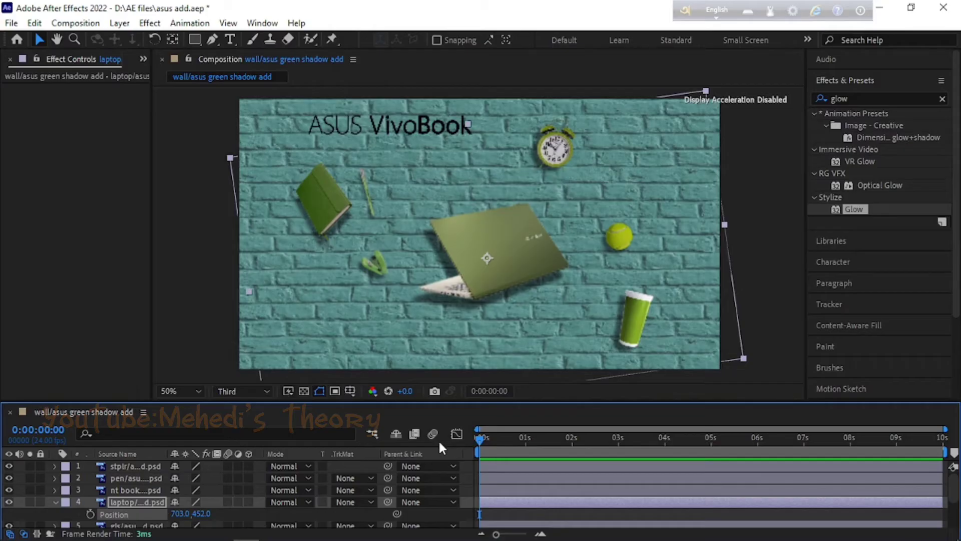
Keyframe the laptop's Position, raise it at 1 second, and lower it to 703, 486 at 2 seconds
{"action": "left_click", "coordinate": [90, 514]}
{"action": "left_click_drag", "start_coordinate": [480, 438], "coordinate": [571, 440]}
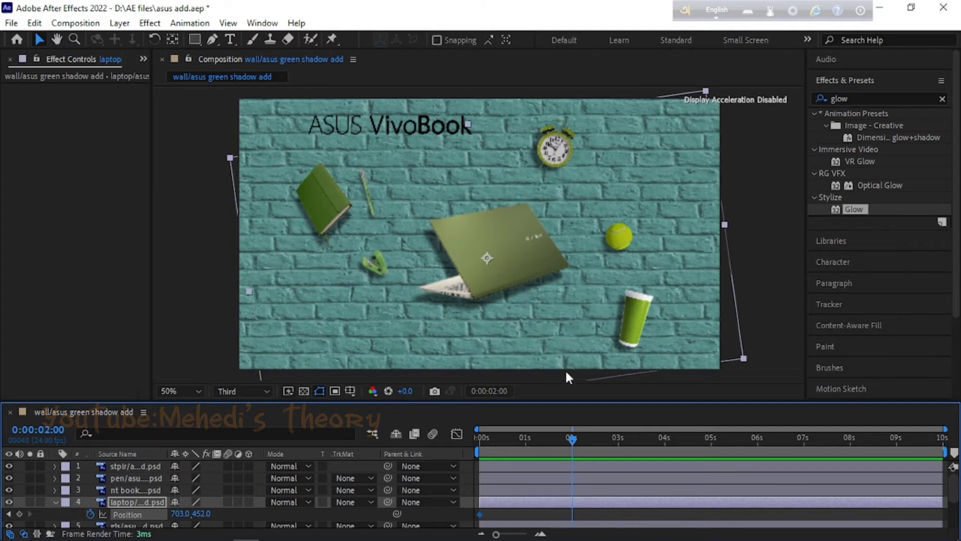
{"action": "left_click_drag", "start_coordinate": [571, 441], "coordinate": [527, 438]}
{"action": "left_click_drag", "start_coordinate": [515, 277], "coordinate": [516, 256]}
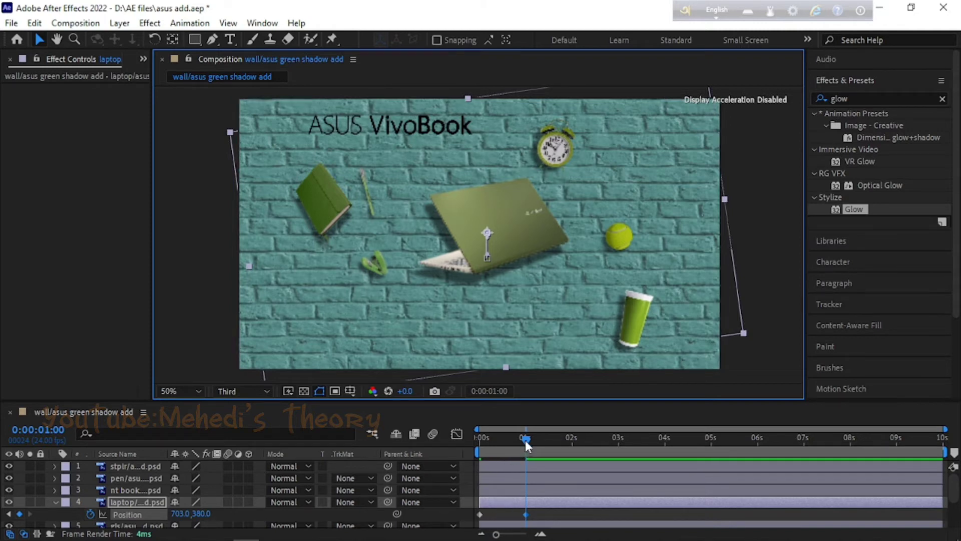
{"action": "left_click_drag", "start_coordinate": [533, 440], "coordinate": [572, 445]}
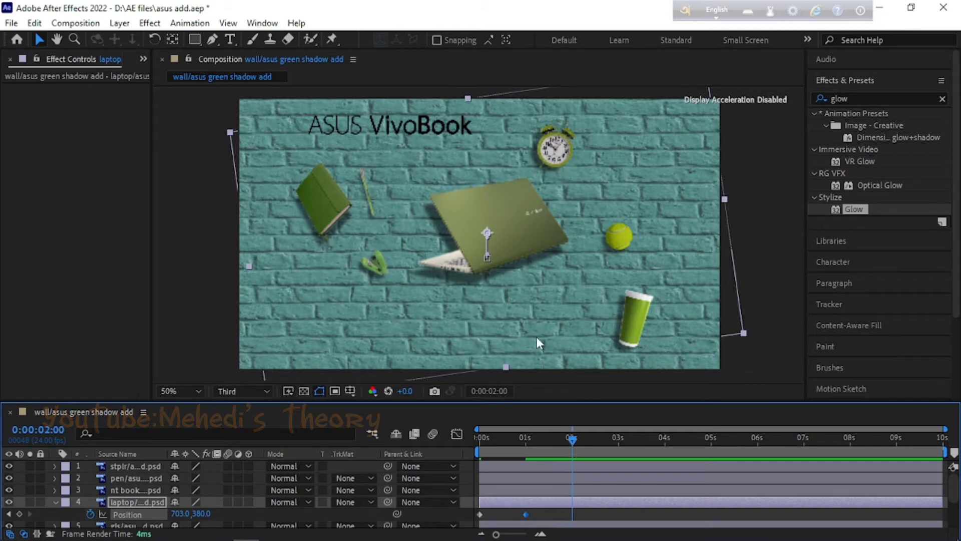
{"action": "left_click_drag", "start_coordinate": [518, 239], "coordinate": [518, 268]}
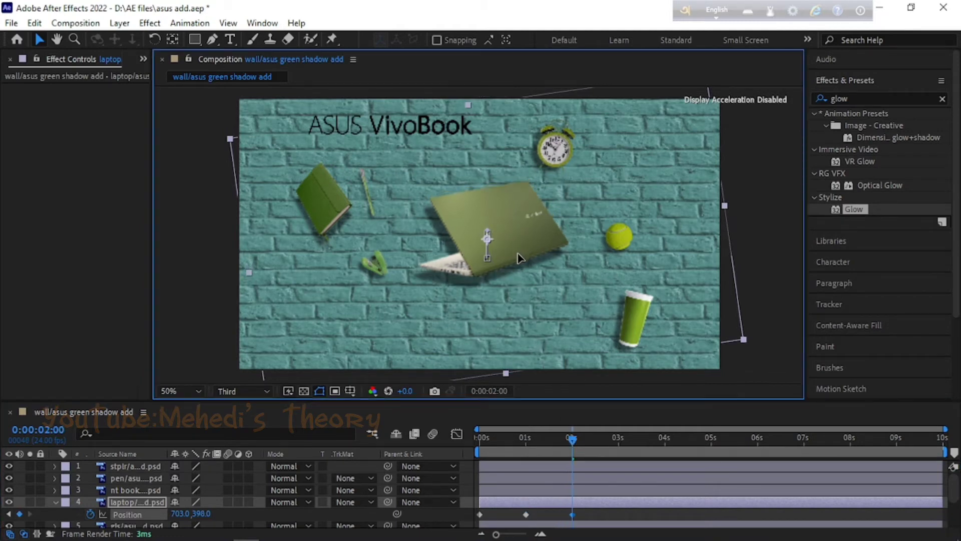
{"action": "left_click_drag", "start_coordinate": [519, 274], "coordinate": [518, 283]}
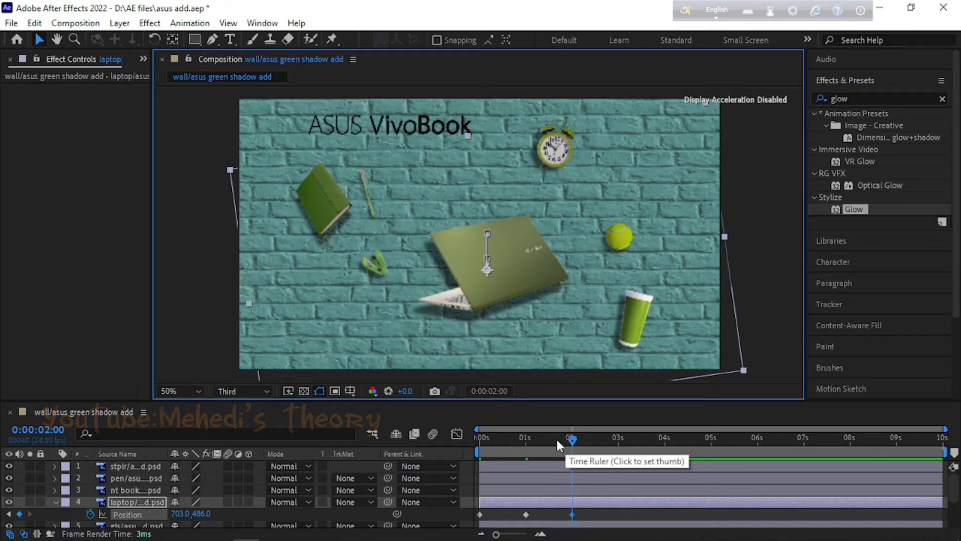
In the speed graph, ease out of the first keyframe and into the one-second keyframe, then preview
{"action": "left_click", "coordinate": [456, 434]}
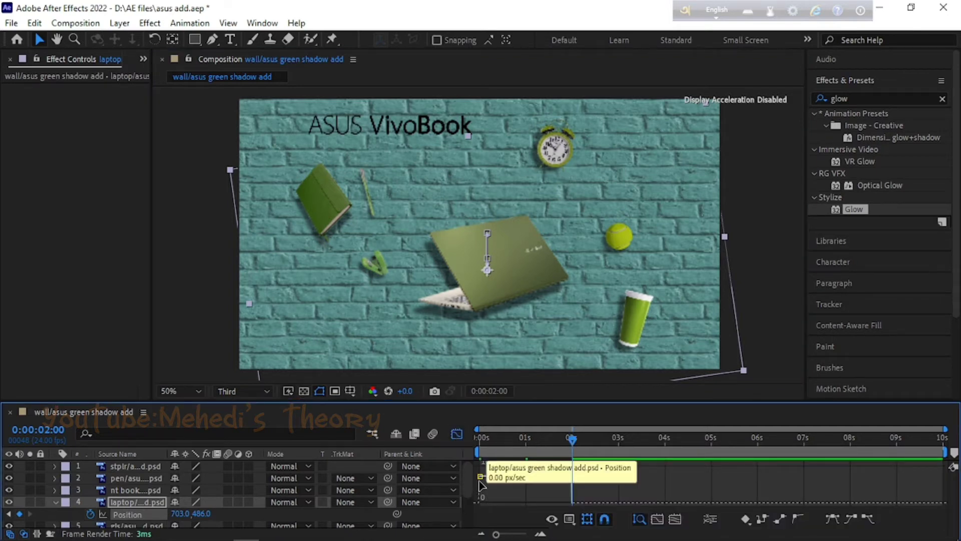
{"action": "left_click_drag", "start_coordinate": [479, 479], "coordinate": [480, 503]}
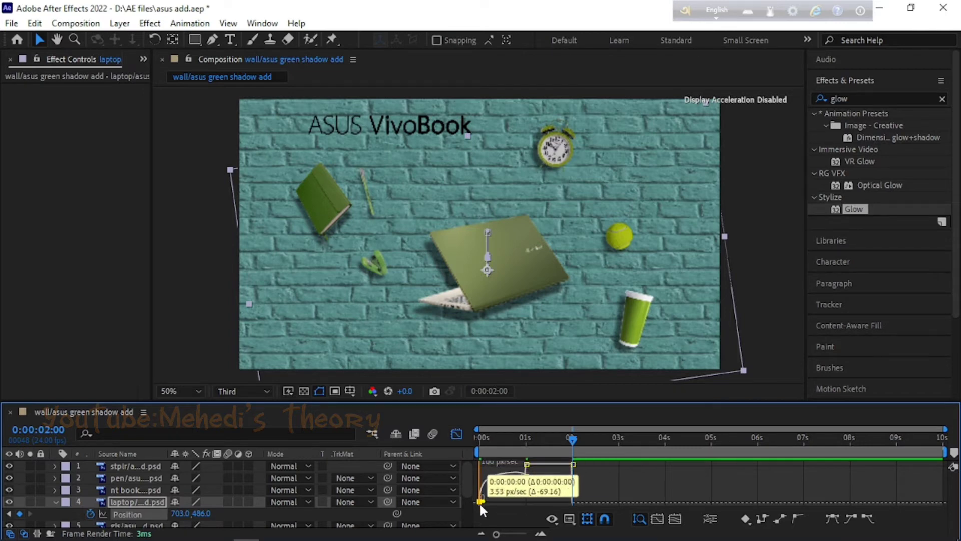
{"action": "mouse_move", "coordinate": [527, 478]}
{"action": "left_mouse_down"}
{"action": "mouse_move", "coordinate": [527, 503]}
{"action": "mouse_move", "coordinate": [497, 499]}
{"action": "left_mouse_up"}
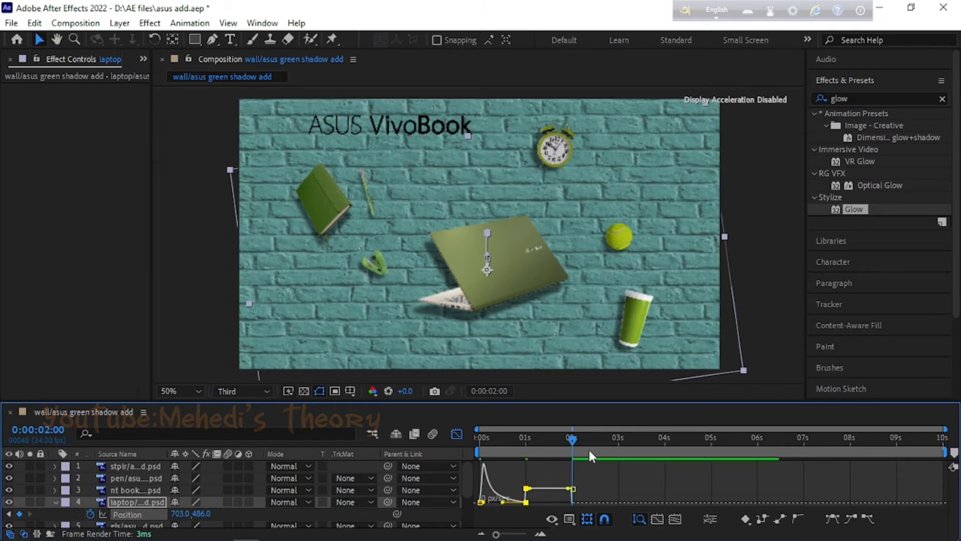
{"action": "left_click_drag", "start_coordinate": [571, 439], "coordinate": [448, 436]}
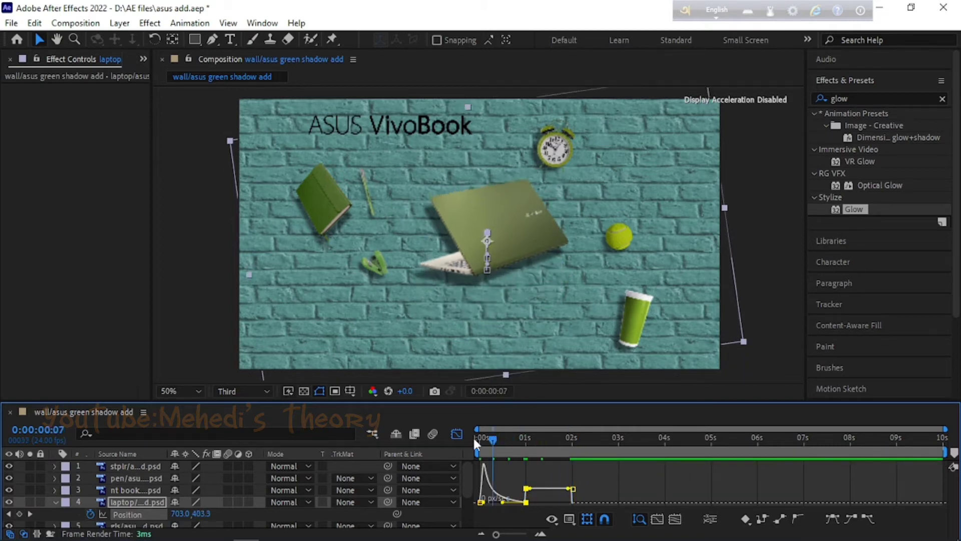
{"action": "key", "text": "space"}
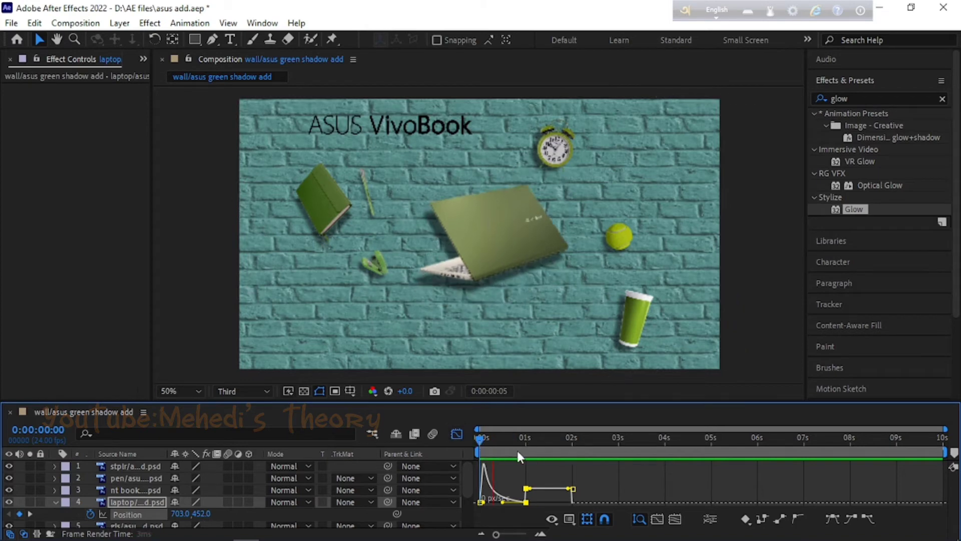
{"action": "key", "text": "space"}
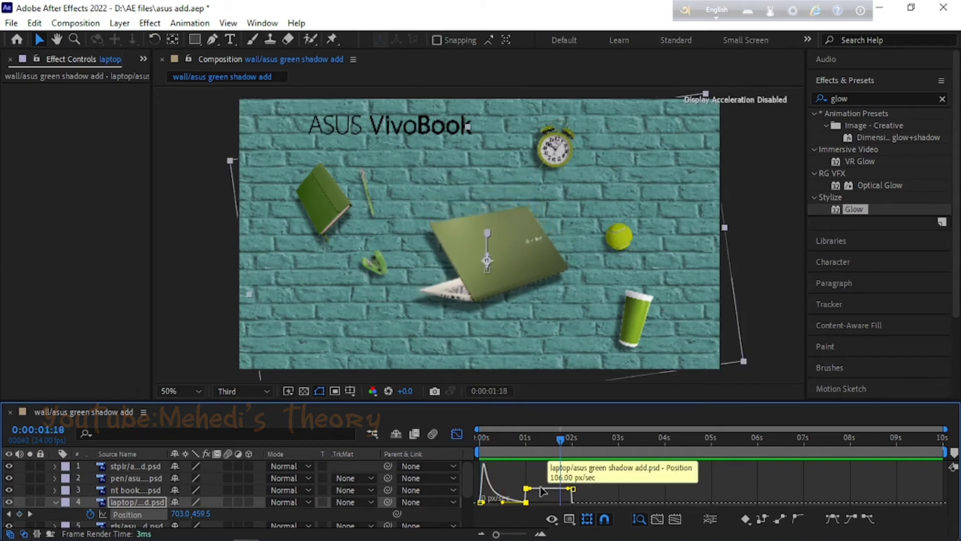
Deepen and lengthen the easing on the middle keyframe, preview, and refine the speed graph
{"action": "left_click_drag", "start_coordinate": [527, 489], "coordinate": [527, 505]}
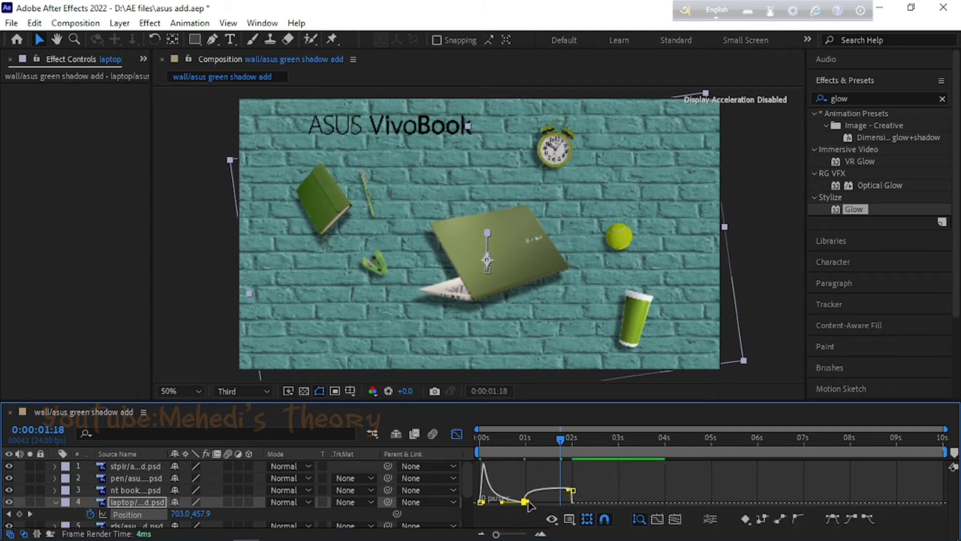
{"action": "left_click_drag", "start_coordinate": [529, 502], "coordinate": [549, 505]}
{"action": "key", "text": "space"}
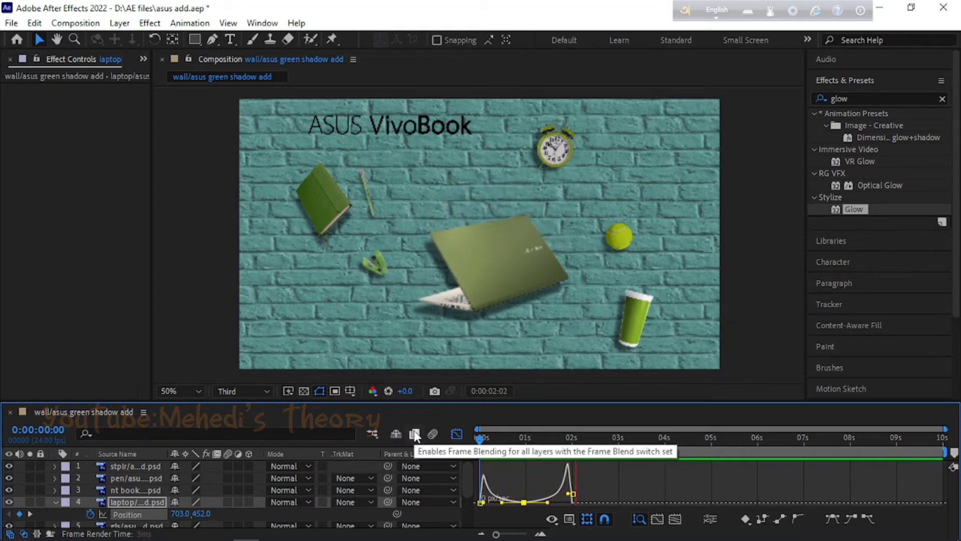
{"action": "key", "text": "space"}
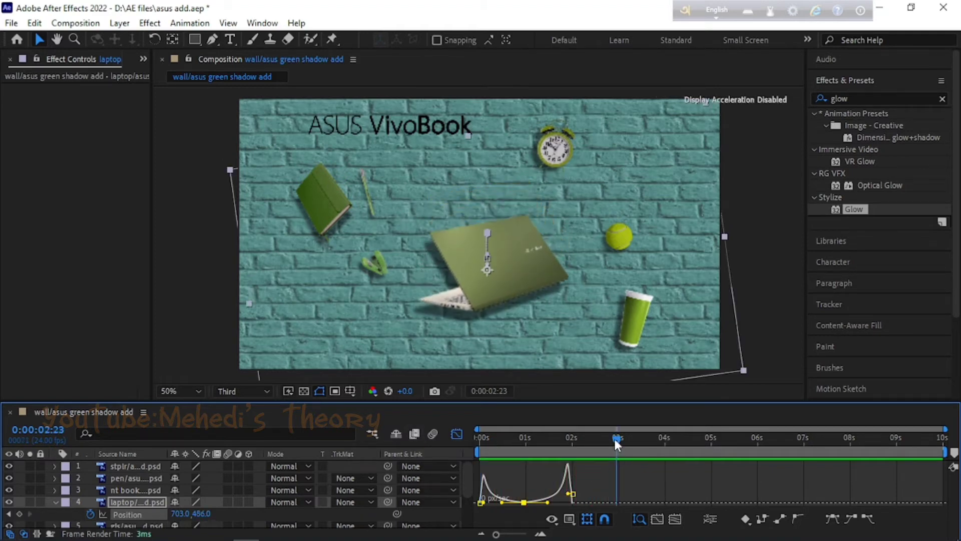
{"action": "left_click", "coordinate": [459, 434]}
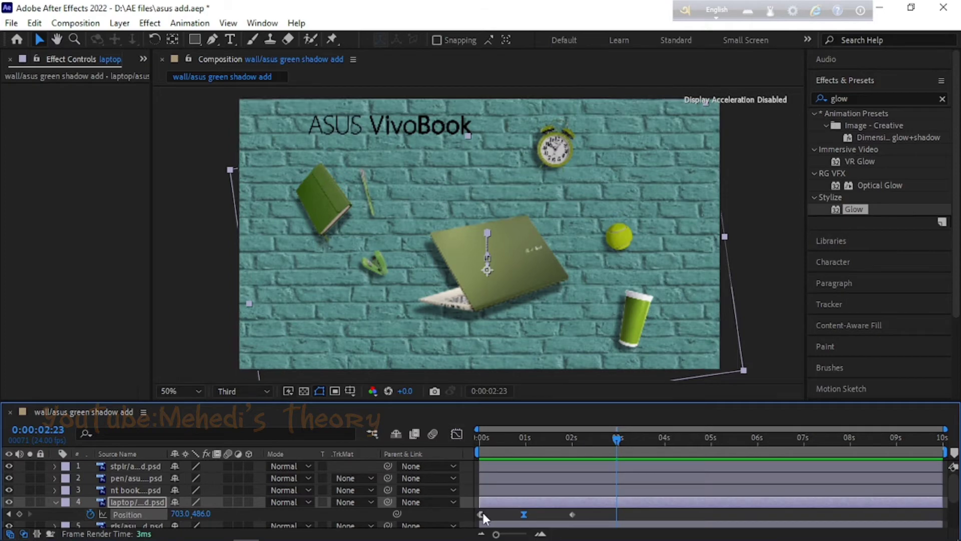
{"action": "left_click", "coordinate": [575, 438]}
{"action": "left_click", "coordinate": [457, 433]}
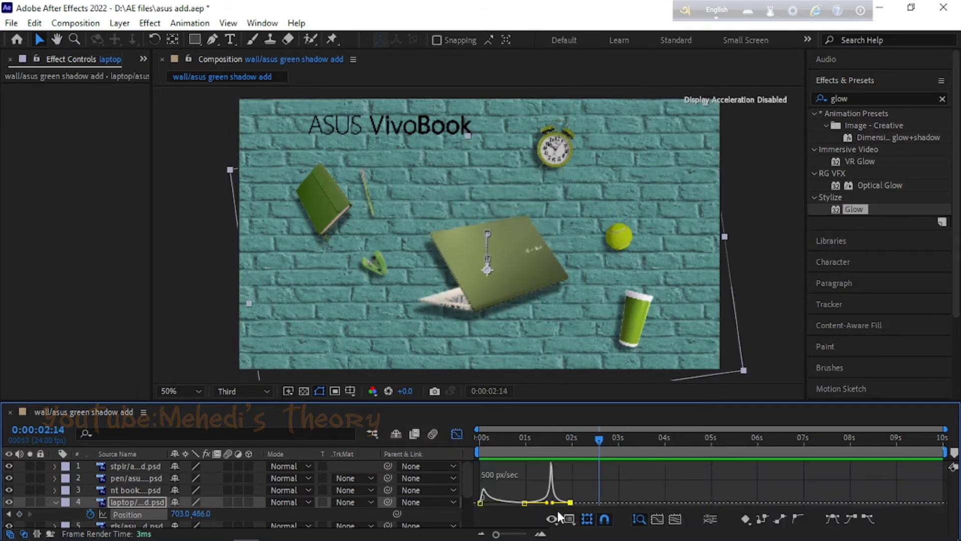
{"action": "left_click_drag", "start_coordinate": [557, 510], "coordinate": [492, 467]}
{"action": "left_click", "coordinate": [456, 434]}
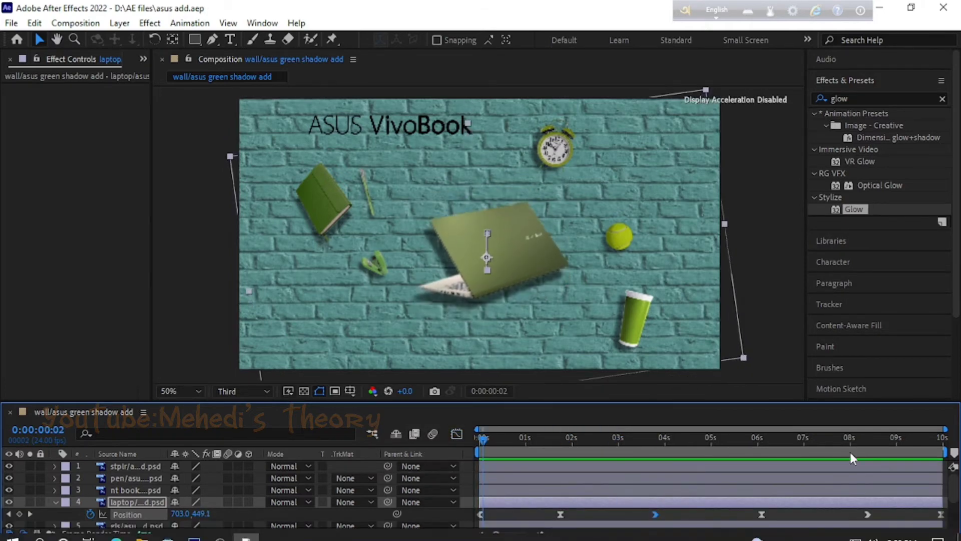
{"action": "left_click_drag", "start_coordinate": [481, 439], "coordinate": [500, 438]}
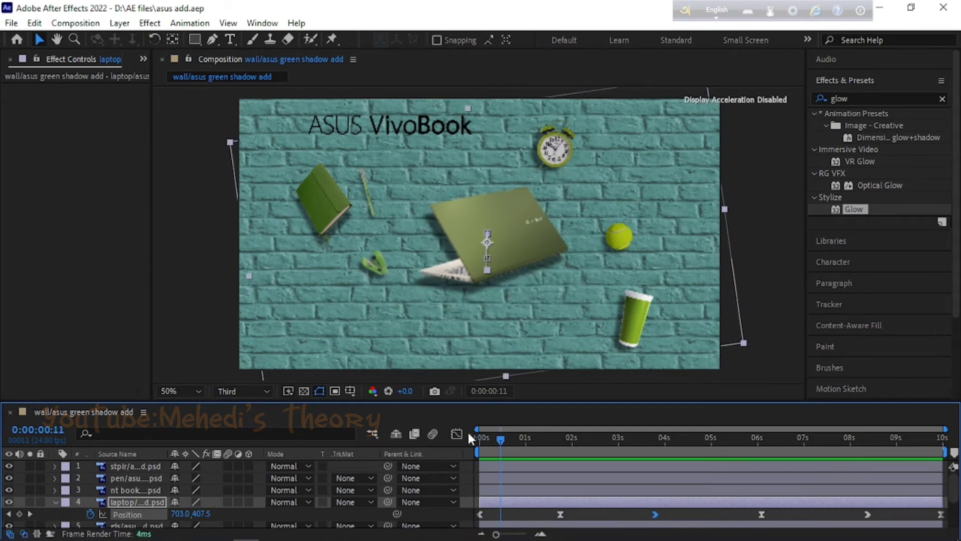
{"action": "left_click", "coordinate": [457, 434]}
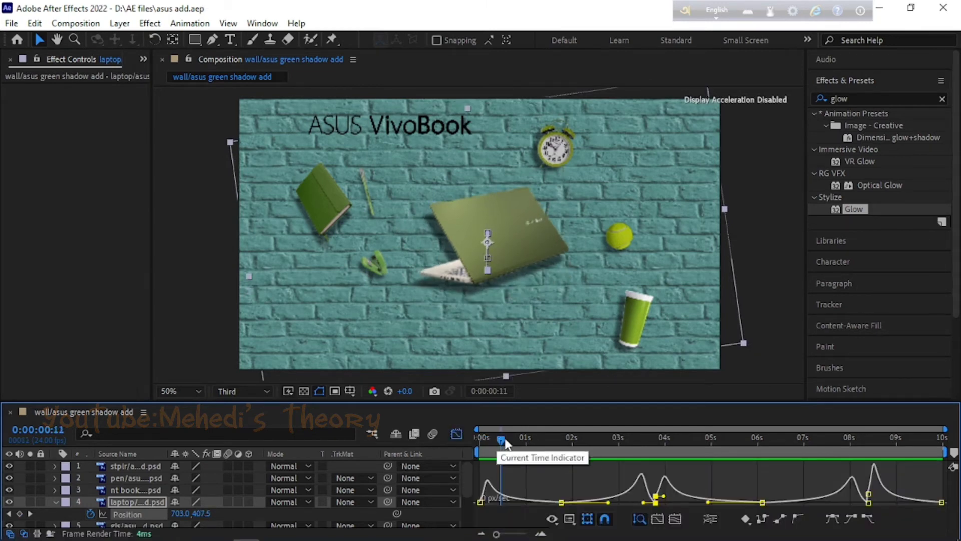
{"action": "mouse_move", "coordinate": [502, 442]}
{"action": "left_mouse_down"}
{"action": "mouse_move", "coordinate": [950, 469]}
{"action": "mouse_move", "coordinate": [467, 467]}
{"action": "left_mouse_up"}
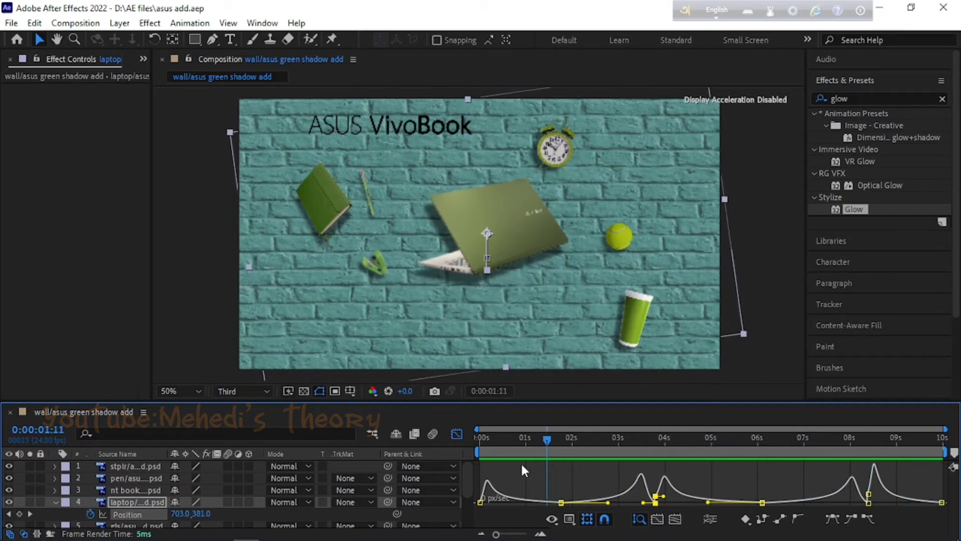
{"action": "left_click", "coordinate": [455, 433]}
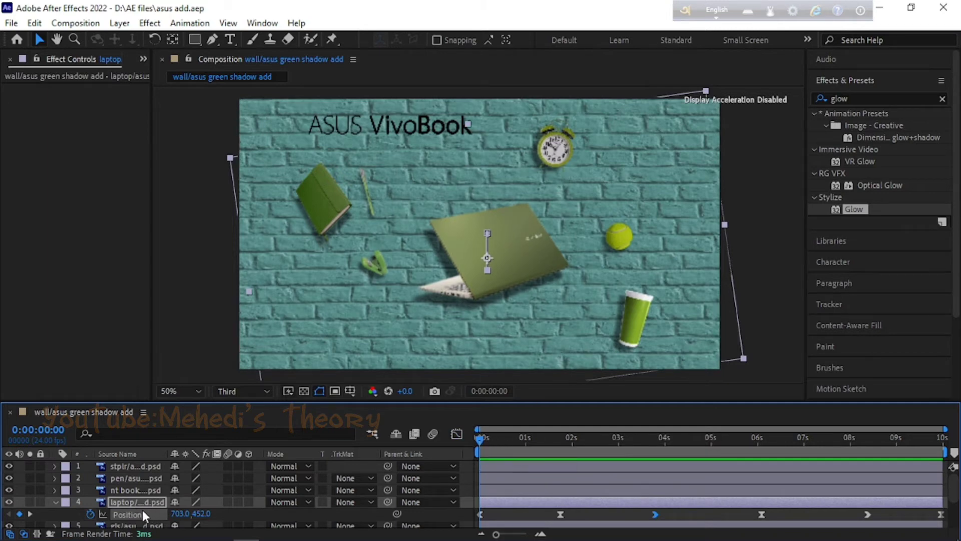
{"action": "scroll", "coordinate": [139, 513], "scroll_direction": "down", "scroll_amount": 3}
{"action": "left_click", "coordinate": [136, 473]}
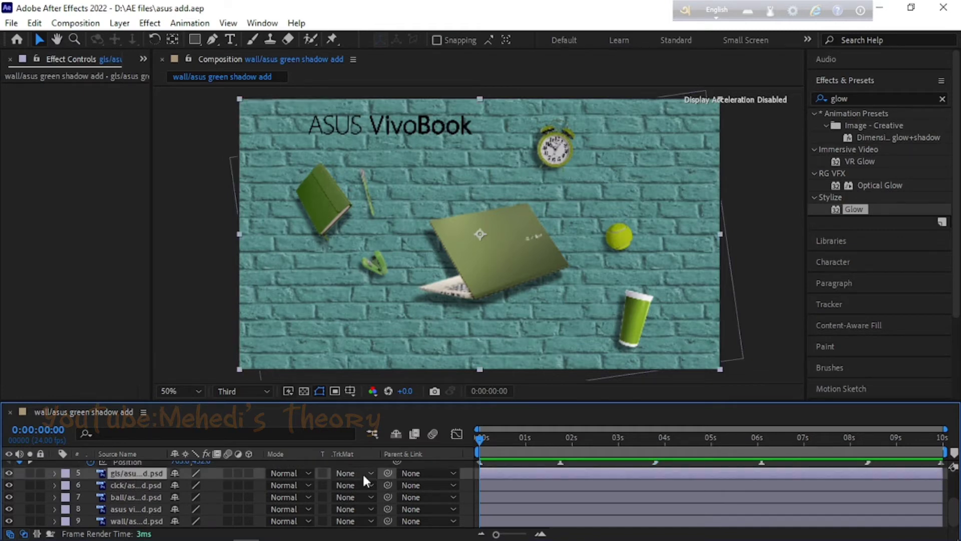
Copy the laptop's Position keyframes onto the gls layer at 0:00:00:13 and preview
{"action": "scroll", "coordinate": [481, 498], "scroll_direction": "up", "scroll_amount": 3}
{"action": "left_click", "coordinate": [480, 498]}
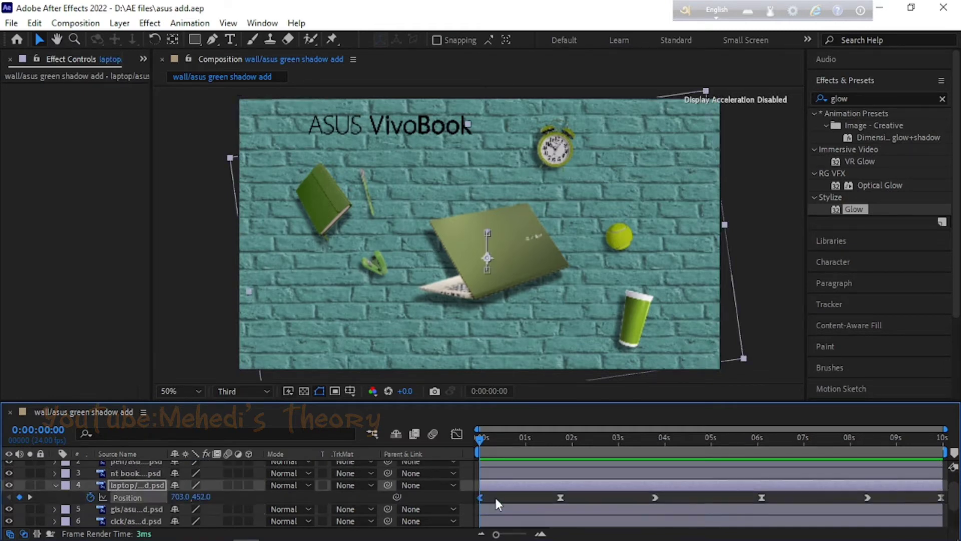
{"action": "left_click", "coordinate": [561, 498]}
{"action": "left_click", "coordinate": [146, 507]}
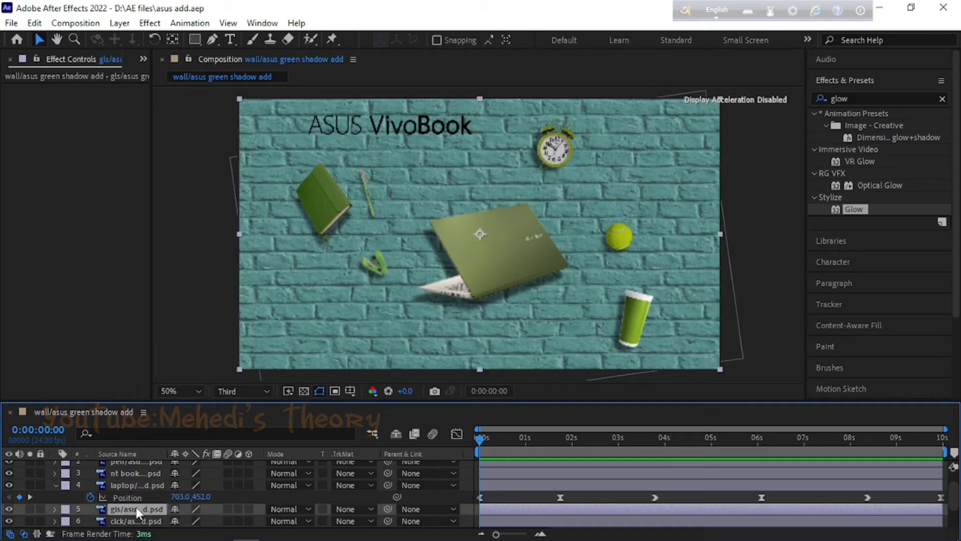
{"action": "key", "text": "p"}
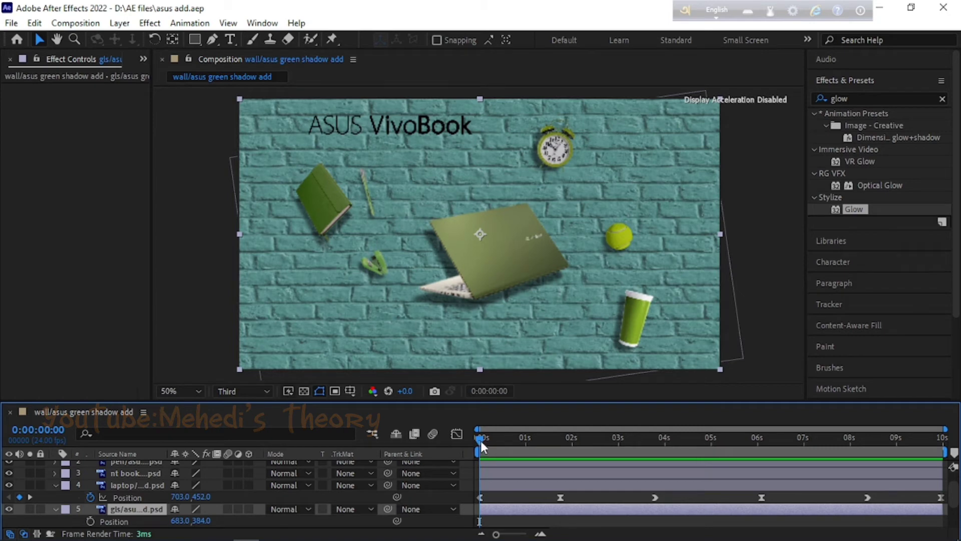
{"action": "left_click_drag", "start_coordinate": [481, 440], "coordinate": [505, 441]}
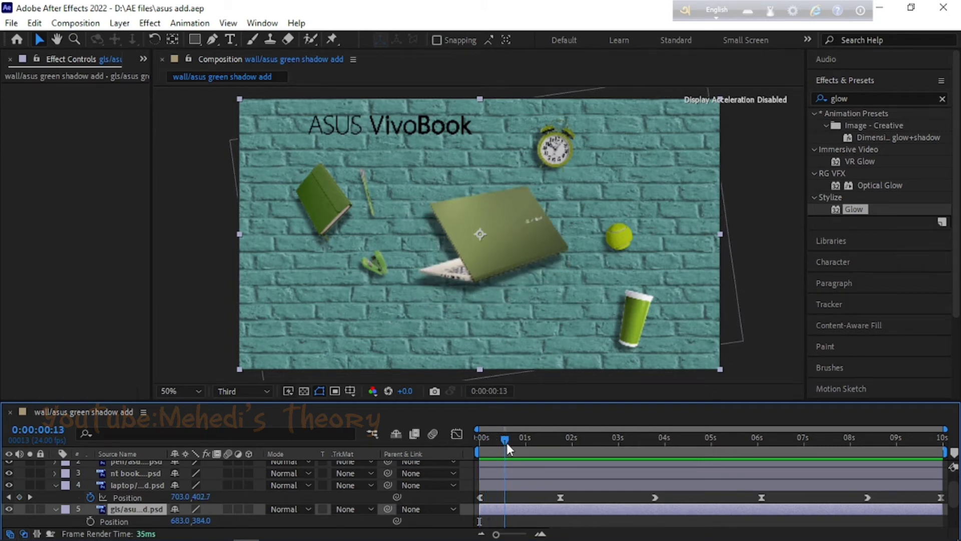
{"action": "key", "text": "ctrl+v"}
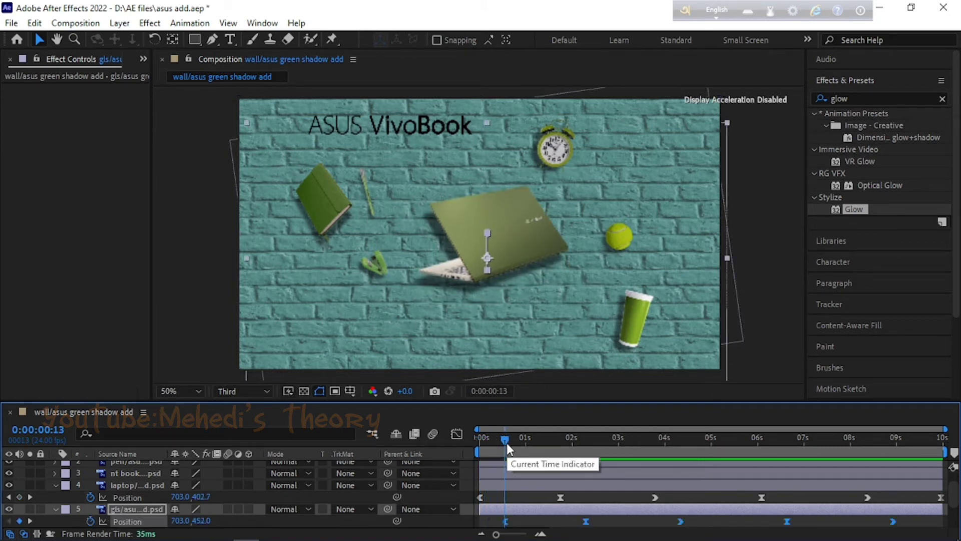
{"action": "key", "text": "space"}
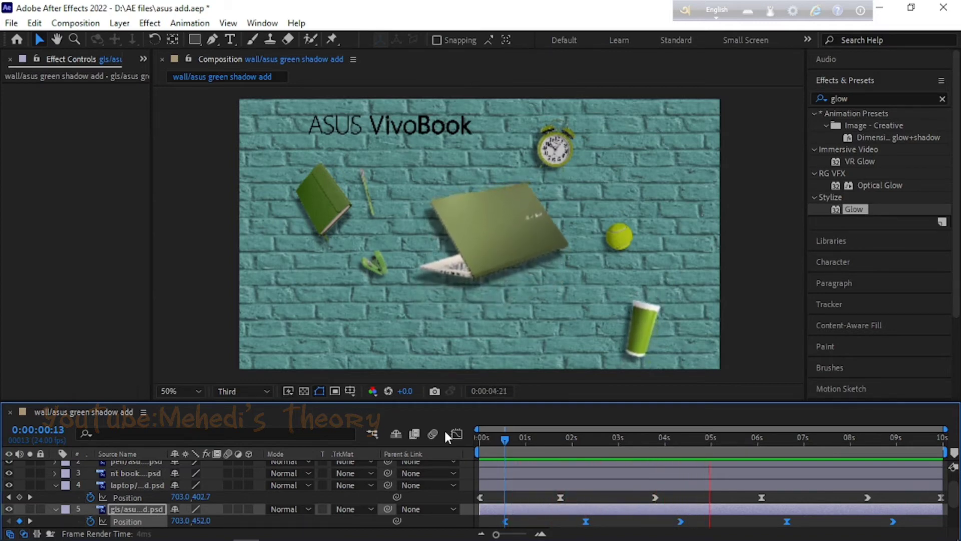
{"action": "key", "text": "space"}
{"action": "left_click_drag", "start_coordinate": [716, 437], "coordinate": [445, 432]}
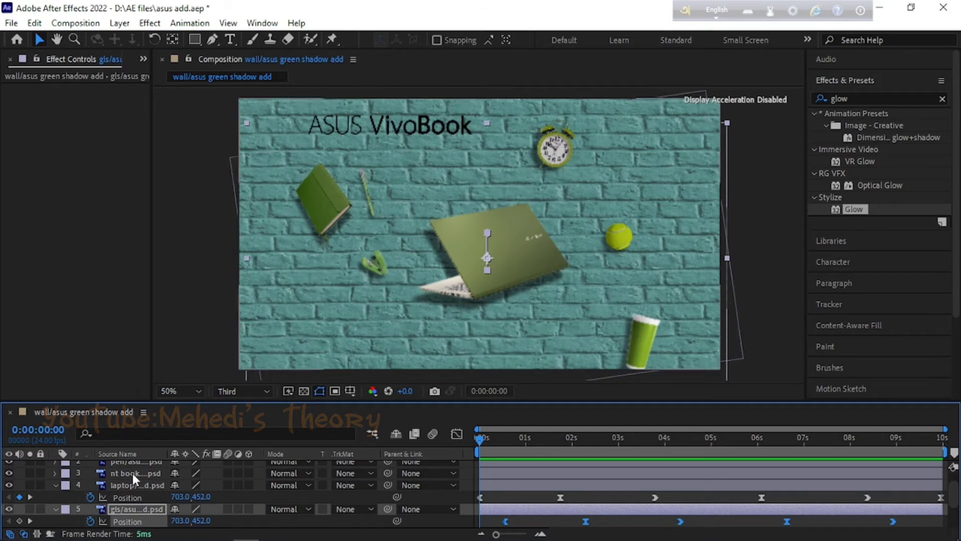
Paste the floating Position keyframes onto the clock a few frames later, then onto the ball
{"action": "scroll", "coordinate": [133, 474], "scroll_direction": "down", "scroll_amount": 3}
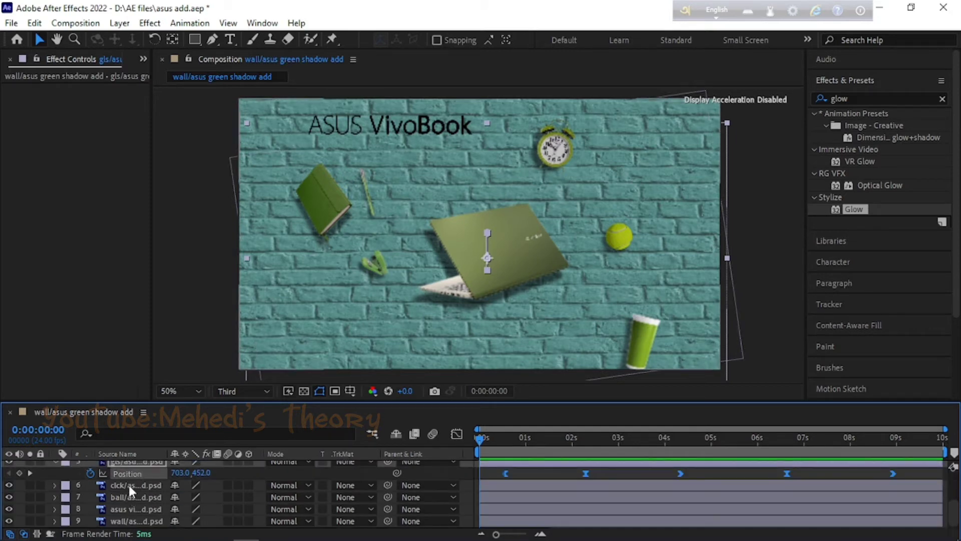
{"action": "left_click", "coordinate": [129, 488]}
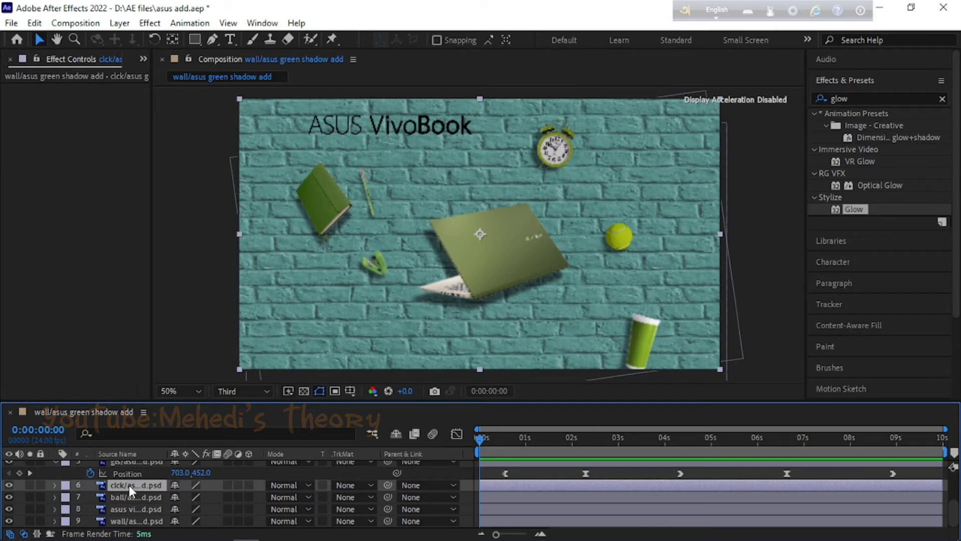
{"action": "key", "text": "p"}
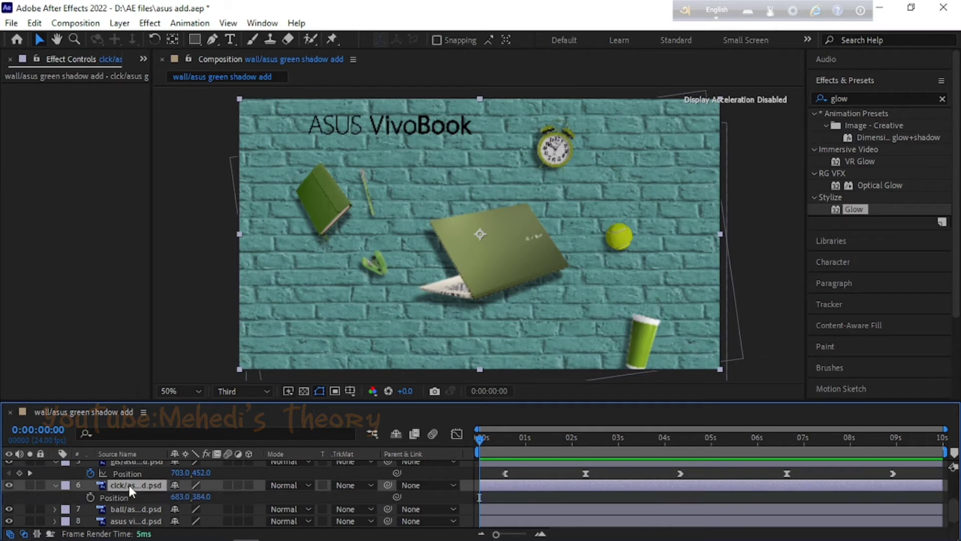
{"action": "mouse_move", "coordinate": [480, 438]}
{"action": "left_mouse_down"}
{"action": "mouse_move", "coordinate": [520, 446]}
{"action": "mouse_move", "coordinate": [495, 444]}
{"action": "left_mouse_up"}
{"action": "key", "text": "ctrl+v"}
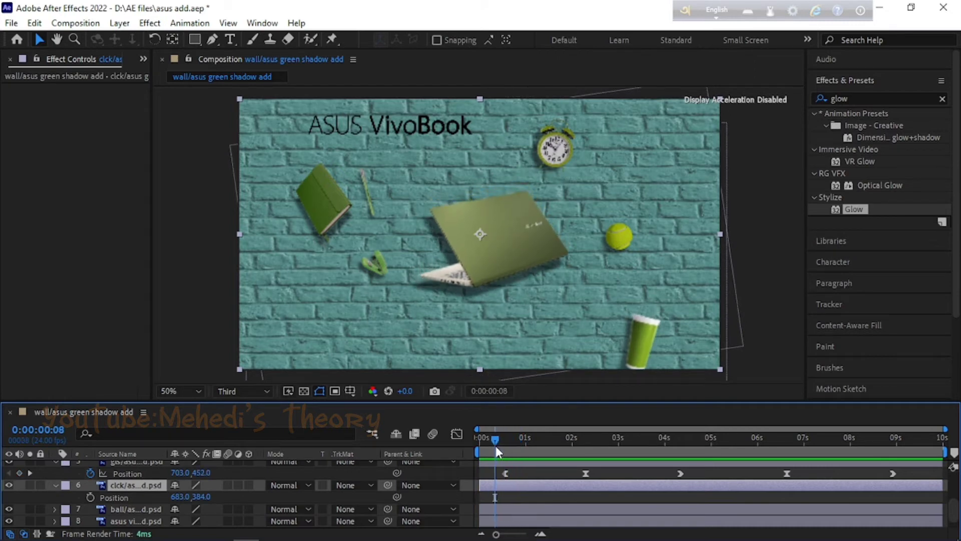
{"action": "key", "text": "space"}
{"action": "left_click_drag", "start_coordinate": [495, 496], "coordinate": [508, 496]}
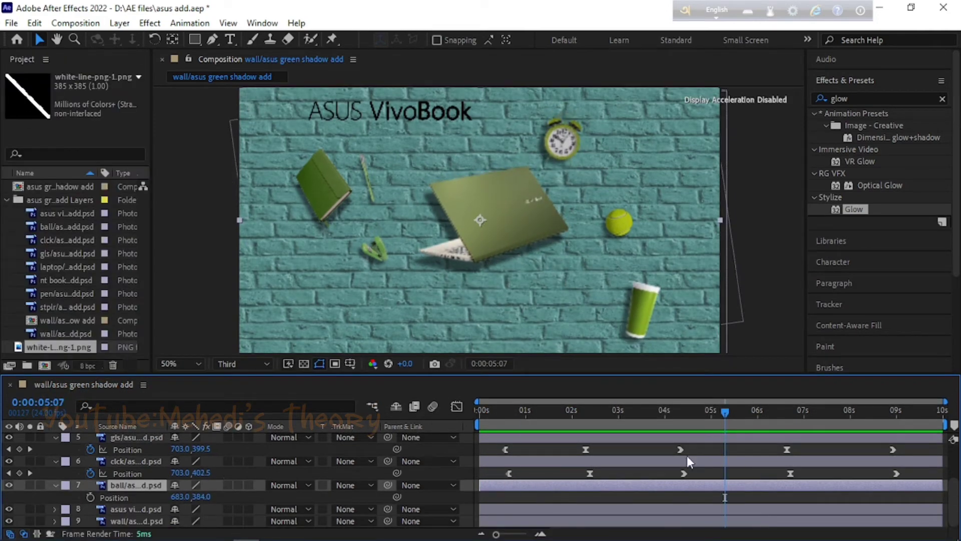
{"action": "left_click", "coordinate": [503, 410]}
{"action": "key", "text": "ctrl+v"}
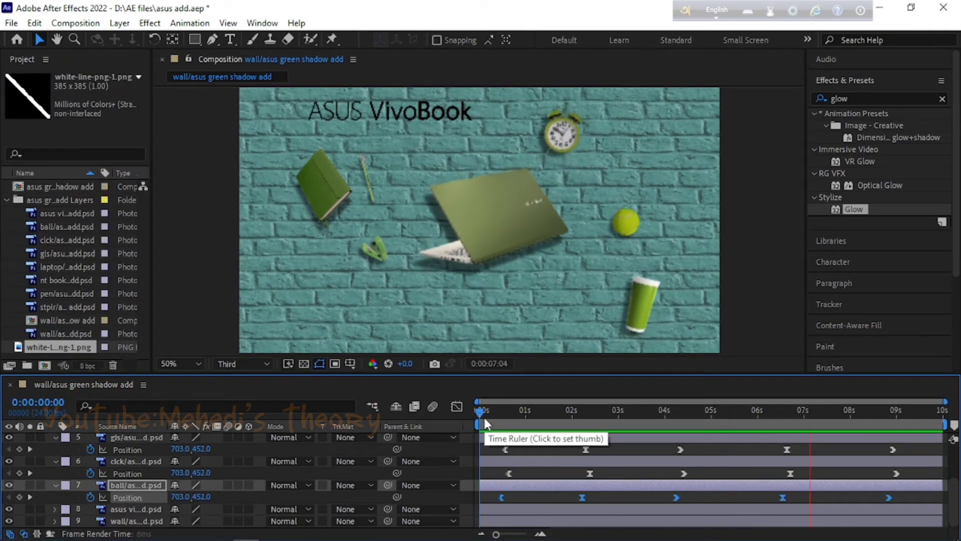
Nudge the ball's keyframes two frames later and reveal the pen's position keyframes
{"action": "key", "text": "alt+Right"}
{"action": "key", "text": "alt+Right"}
{"action": "key", "text": "space"}
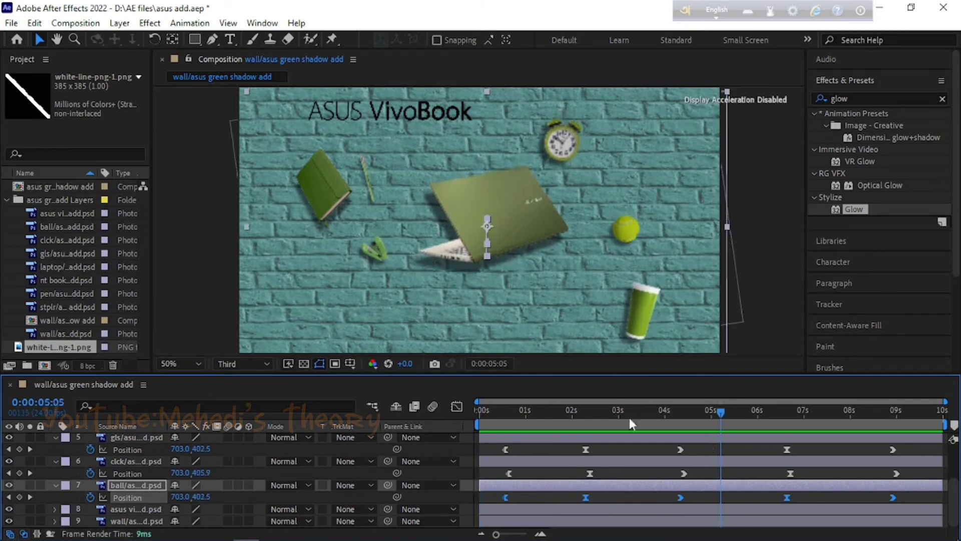
{"action": "key", "text": "ctrl+Up"}
{"action": "key", "text": "ctrl+Up"}
{"action": "key", "text": "ctrl+Up"}
{"action": "key", "text": "ctrl+Up"}
{"action": "key", "text": "u"}
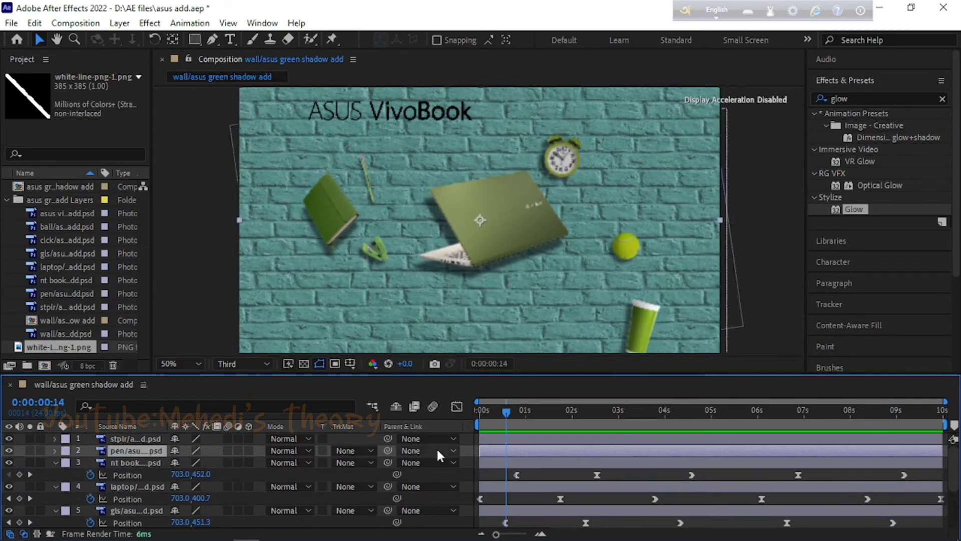
{"action": "left_click", "coordinate": [166, 462]}
{"action": "key", "text": "space"}
{"action": "key", "text": "ctrl+Up"}
{"action": "key", "text": "u"}
Shift the stapler's keyframes later in time and preview the staggered floating
{"action": "left_click", "coordinate": [377, 451]}
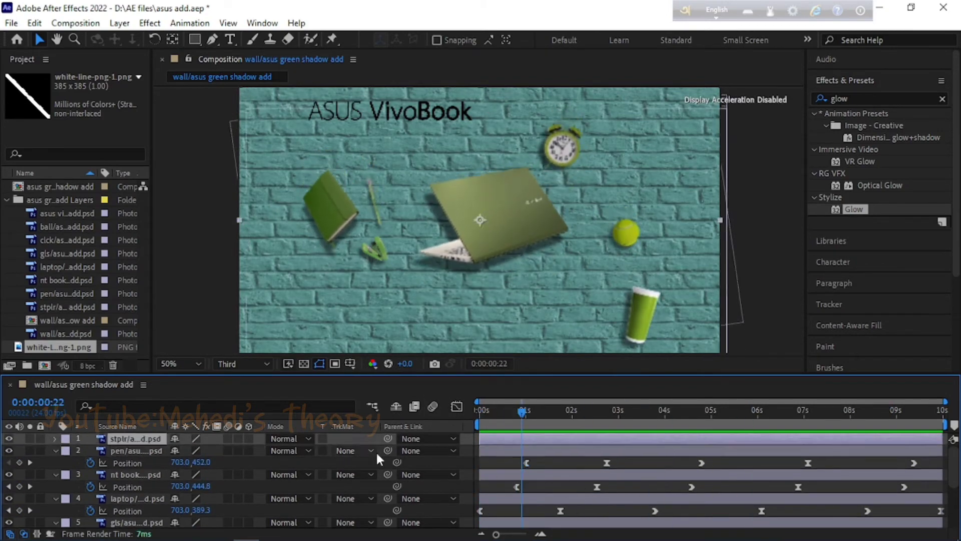
{"action": "left_click_drag", "start_coordinate": [522, 451], "coordinate": [532, 450]}
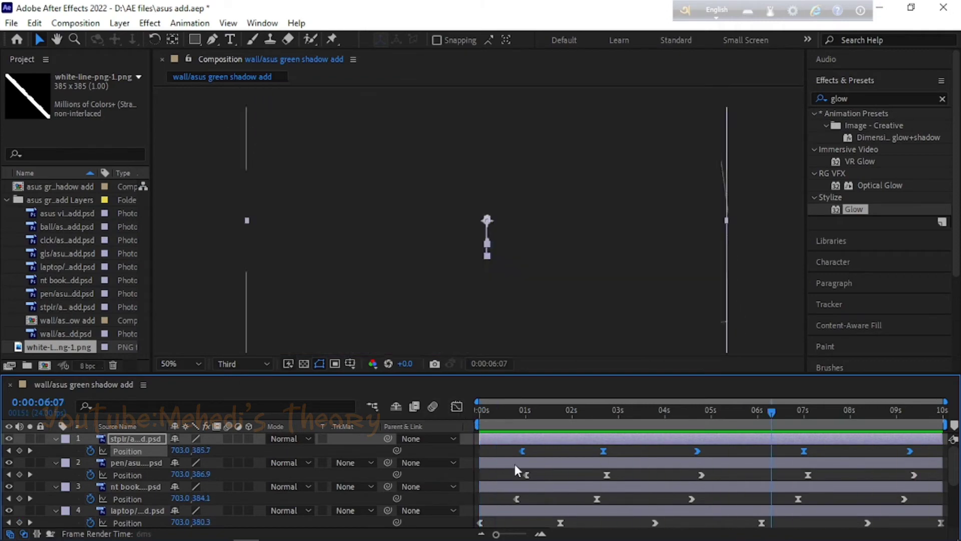
{"action": "left_click", "coordinate": [527, 410]}
{"action": "left_click_drag", "start_coordinate": [527, 413], "coordinate": [498, 419]}
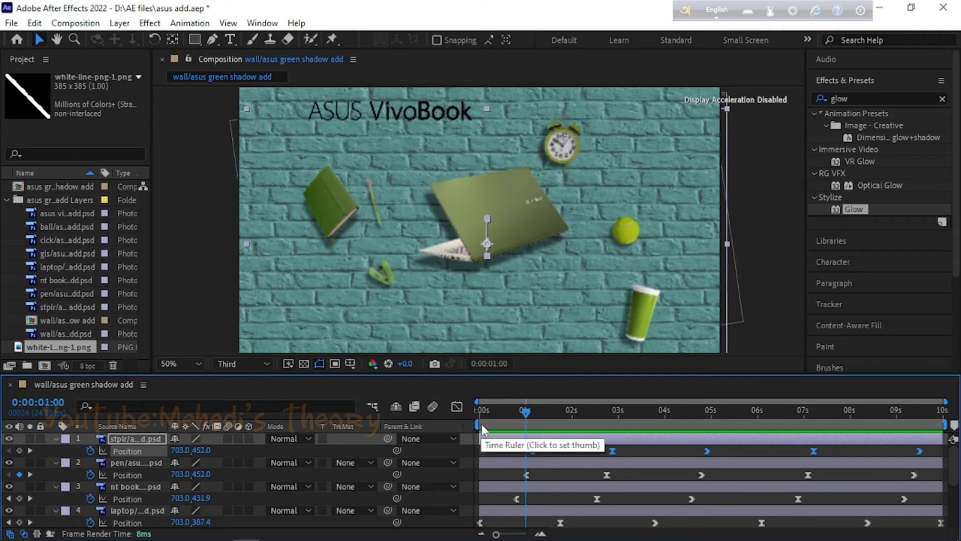
{"action": "left_click", "coordinate": [481, 424]}
{"action": "key", "text": "space"}
{"action": "key", "text": "space"}
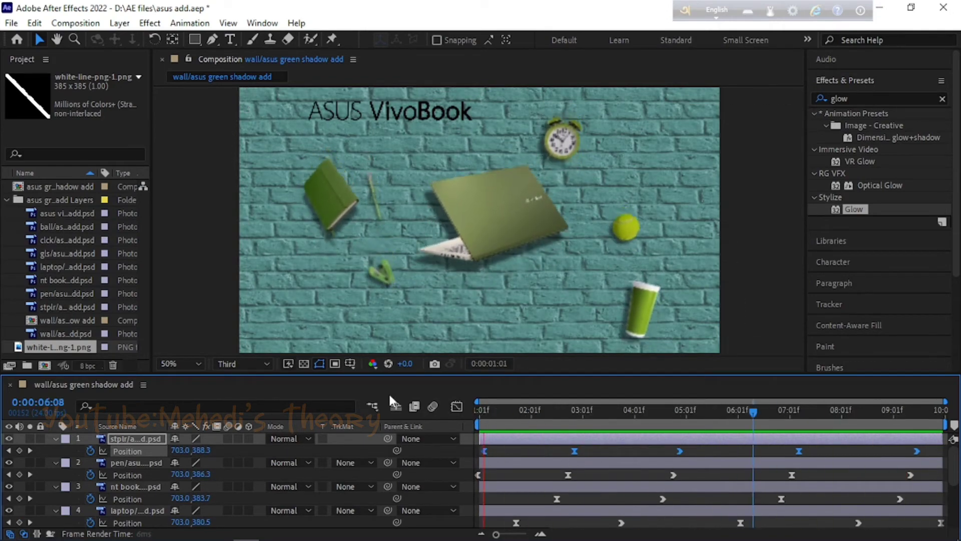
{"action": "key", "text": "comma"}
{"action": "scroll", "coordinate": [388, 392], "scroll_direction": "down", "scroll_amount": 3}
Drag the overlapping ASUS VivoBook title copy down to Position 1035, 836 and preview
{"action": "left_click_drag", "start_coordinate": [536, 419], "coordinate": [461, 416]}
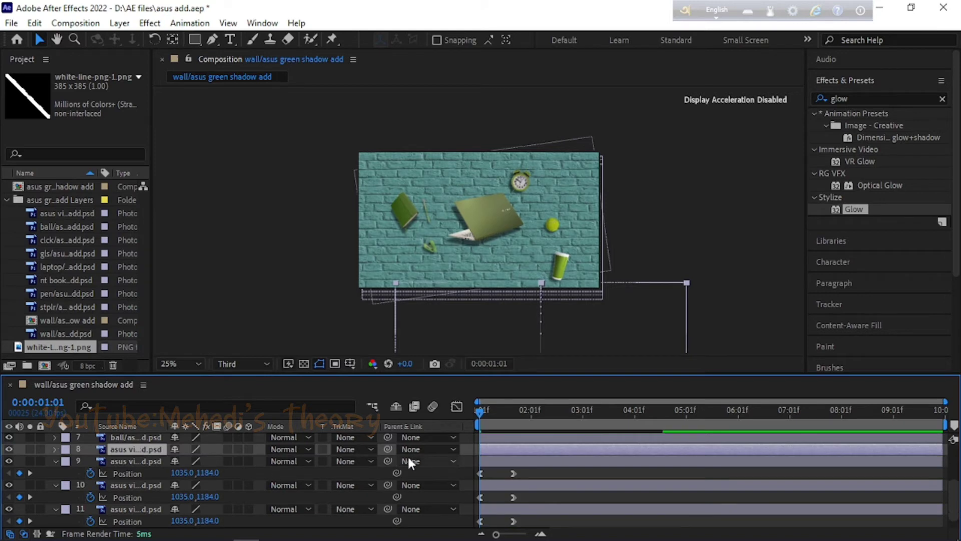
{"action": "left_click_drag", "start_coordinate": [479, 413], "coordinate": [513, 416]}
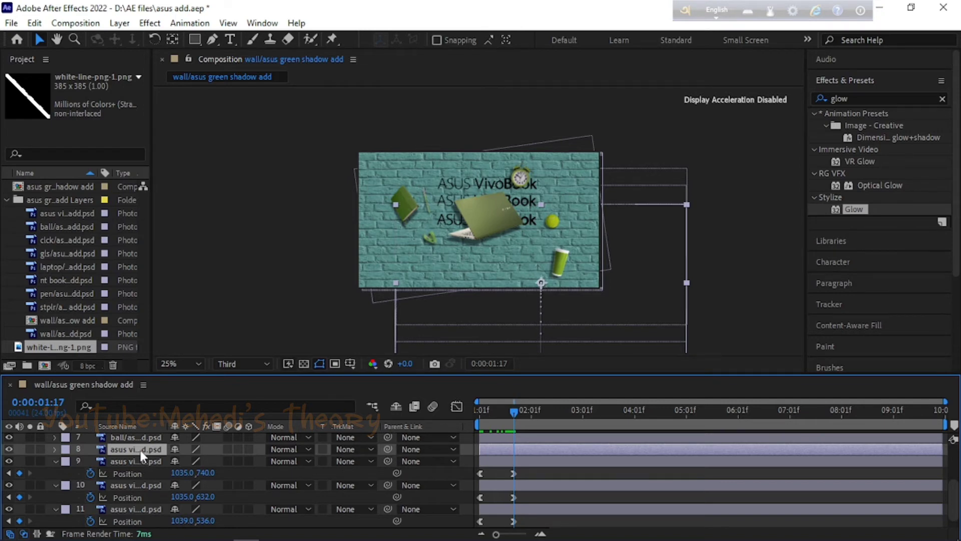
{"action": "key", "text": "p"}
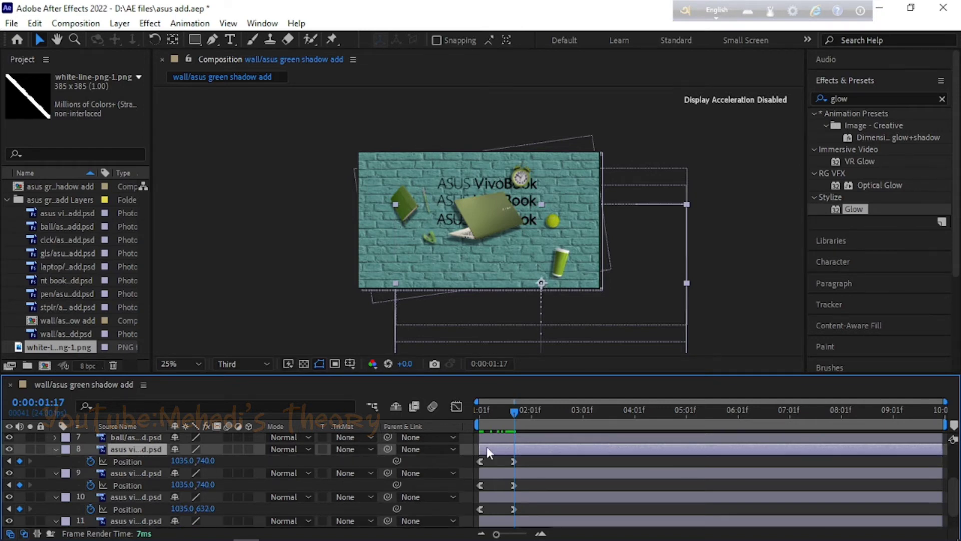
{"action": "left_click_drag", "start_coordinate": [528, 271], "coordinate": [508, 287]}
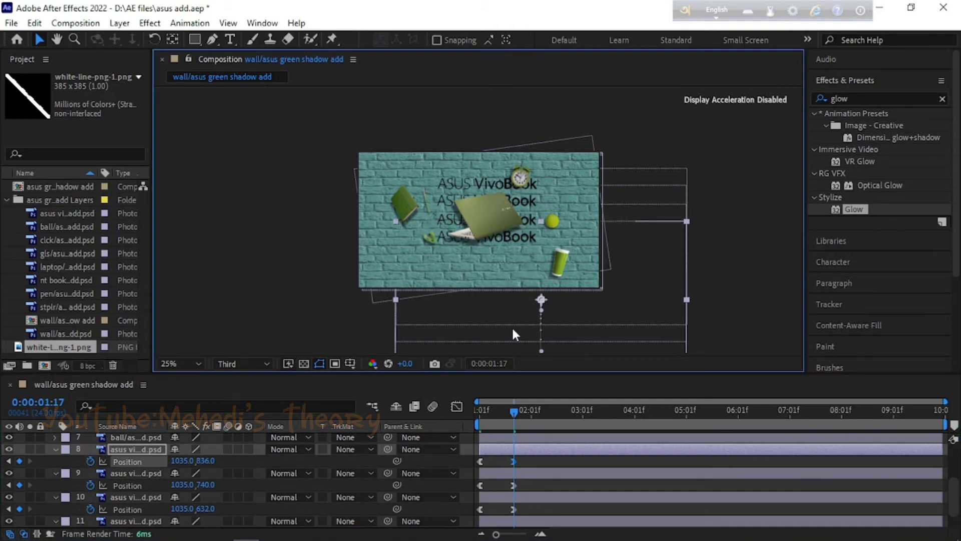
{"action": "left_click", "coordinate": [556, 410]}
{"action": "key", "text": "space"}
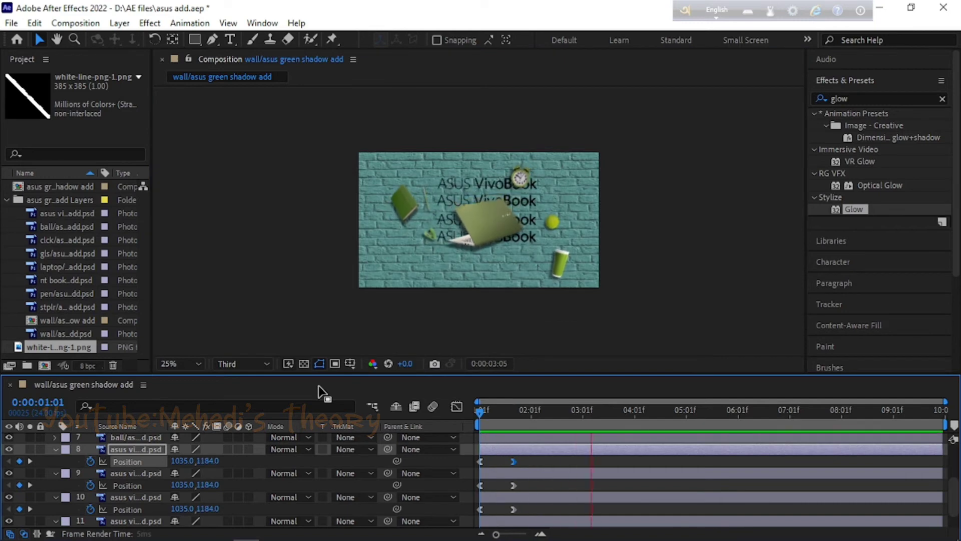
{"action": "mouse_move", "coordinate": [548, 410]}
{"action": "left_mouse_down"}
{"action": "mouse_move", "coordinate": [489, 416]}
{"action": "mouse_move", "coordinate": [514, 412]}
{"action": "left_mouse_up"}
Show the title's Position speed graph, shorten the easing at its last keyframe and preview
{"action": "scroll", "coordinate": [129, 508], "scroll_direction": "down", "scroll_amount": 2}
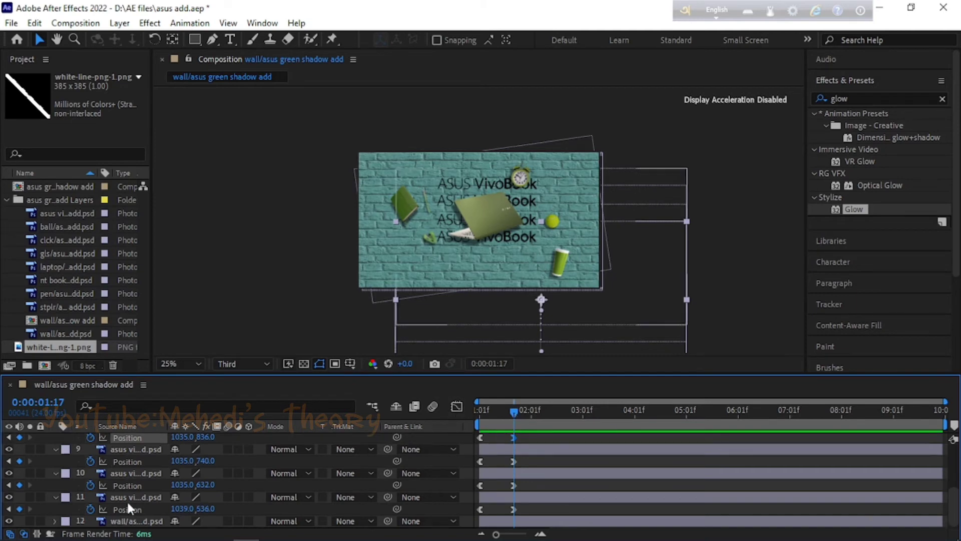
{"action": "left_click", "coordinate": [129, 509]}
{"action": "key", "text": "shift+F3"}
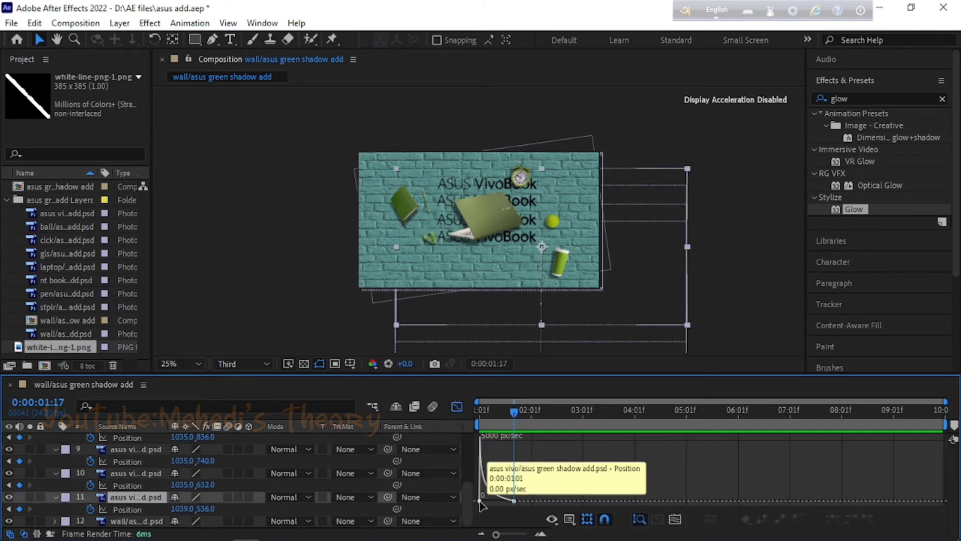
{"action": "left_click_drag", "start_coordinate": [513, 411], "coordinate": [548, 419]}
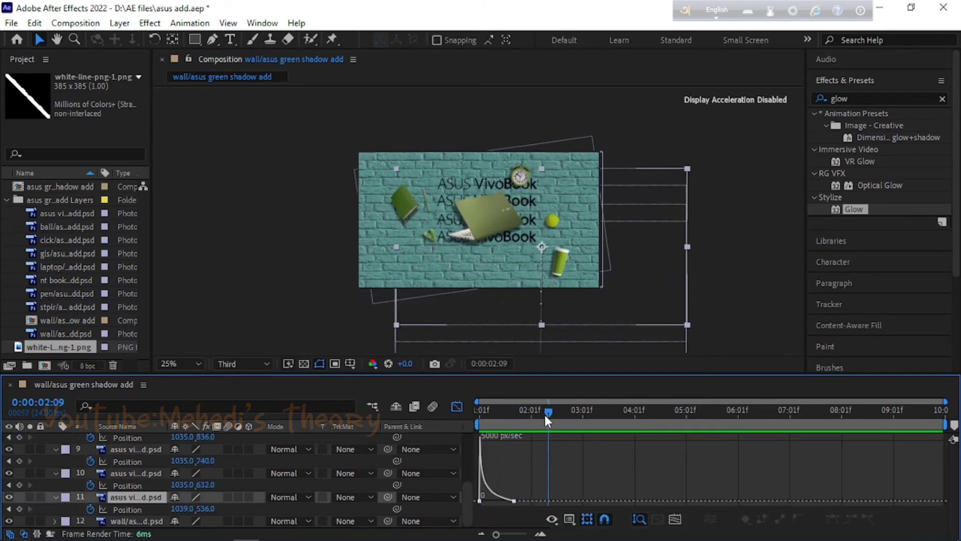
{"action": "left_click_drag", "start_coordinate": [539, 409], "coordinate": [442, 410]}
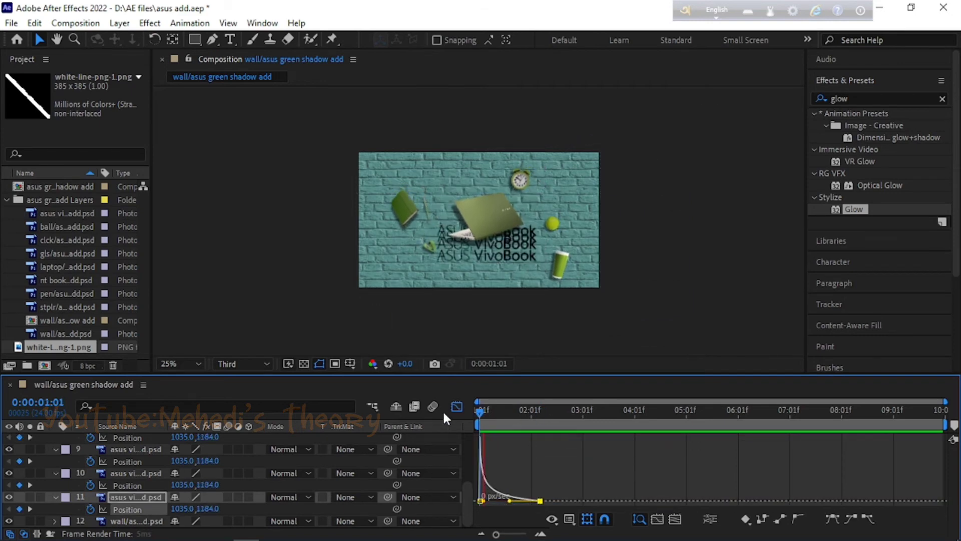
{"action": "key", "text": "space"}
{"action": "left_click", "coordinate": [626, 412]}
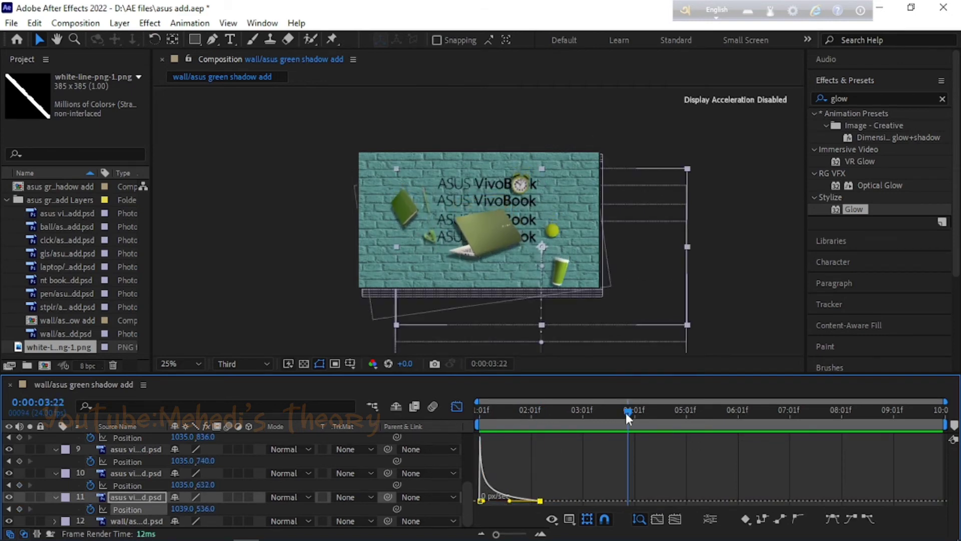
{"action": "key", "text": "space"}
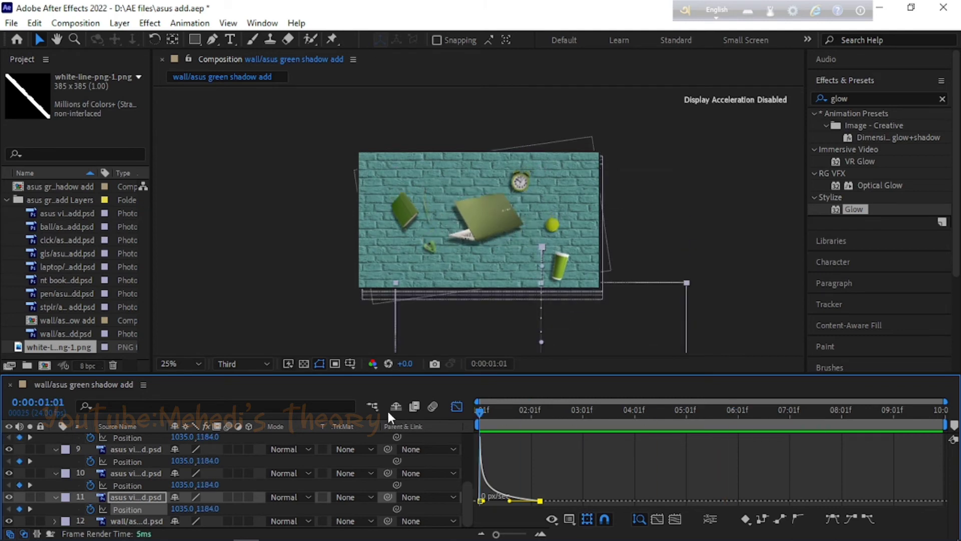
{"action": "key", "text": "space"}
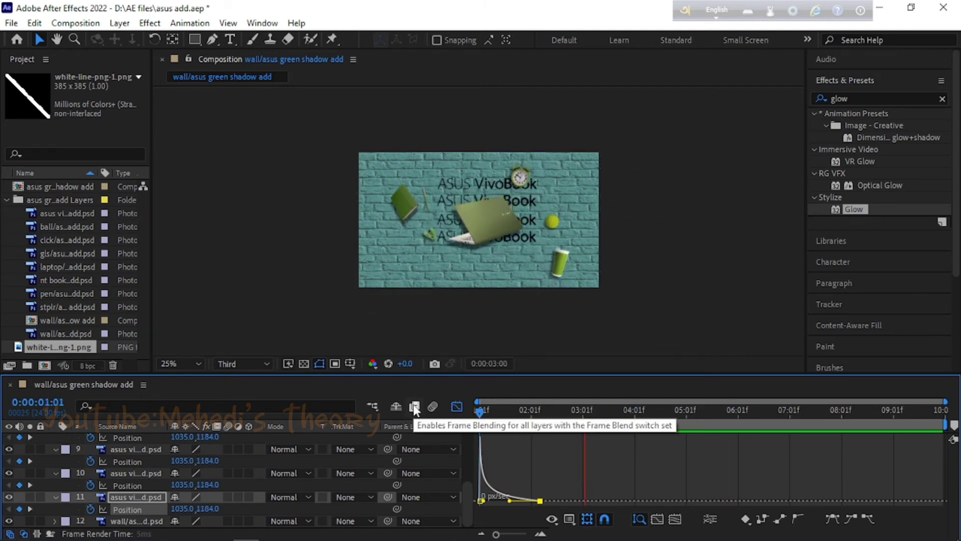
{"action": "left_click_drag", "start_coordinate": [540, 501], "coordinate": [532, 501]}
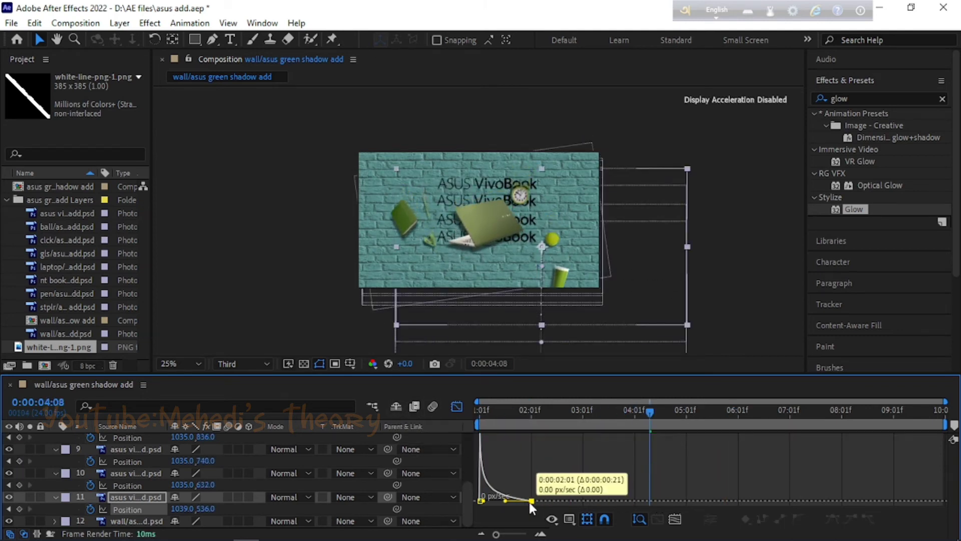
{"action": "key", "text": "space"}
{"action": "key", "text": "space"}
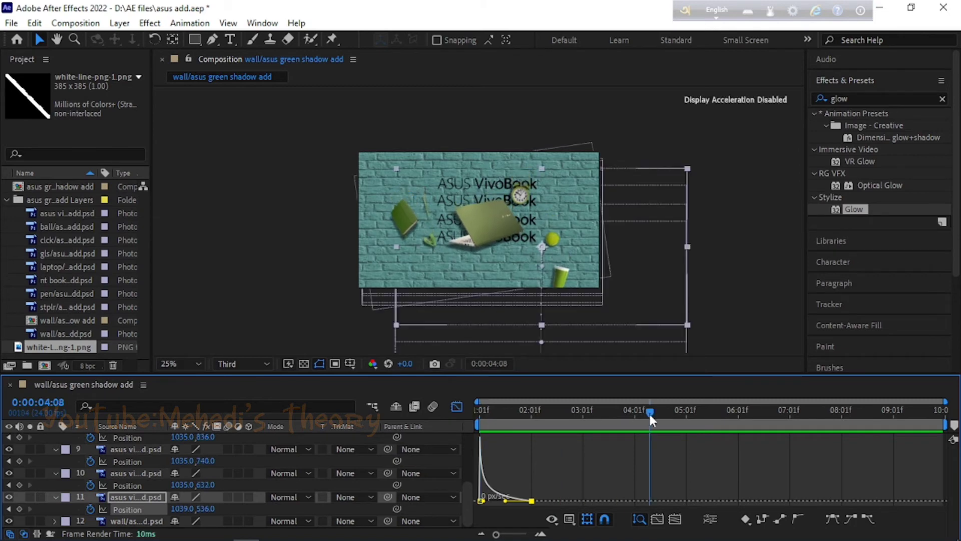
{"action": "key", "text": "space"}
Collapse all layer property rows, deselect the layers, and preview the whole composition
{"action": "key", "text": "ctrl+a"}
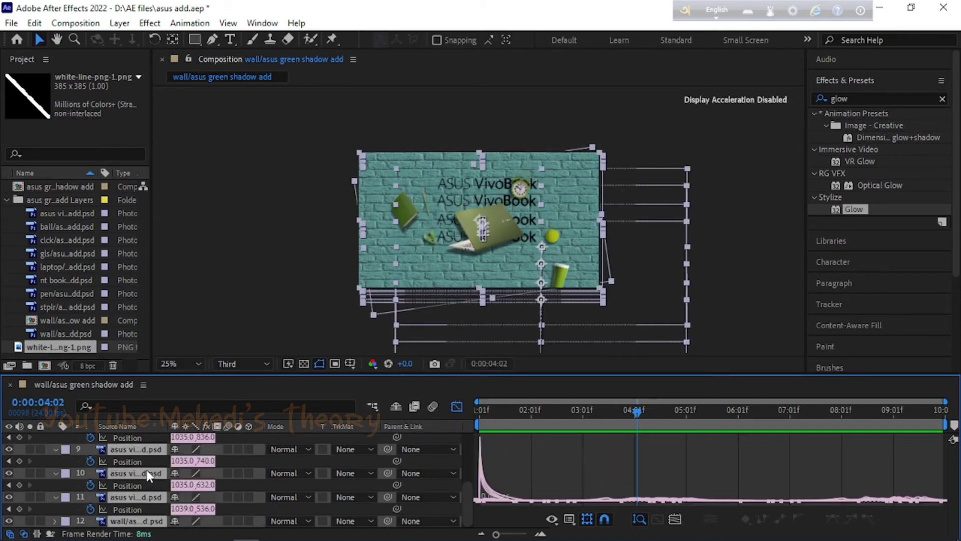
{"action": "key", "text": "u"}
{"action": "left_click", "coordinate": [235, 324]}
{"action": "left_click", "coordinate": [457, 406]}
{"action": "key", "text": "space"}
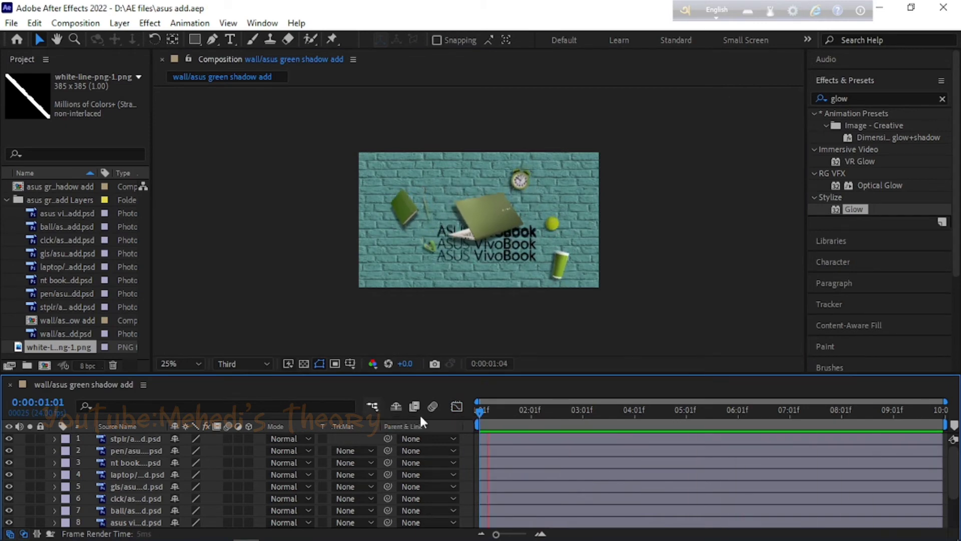
View the white line PNG in an image viewer, then close the viewer
{"action": "key", "text": "ctrl+e"}
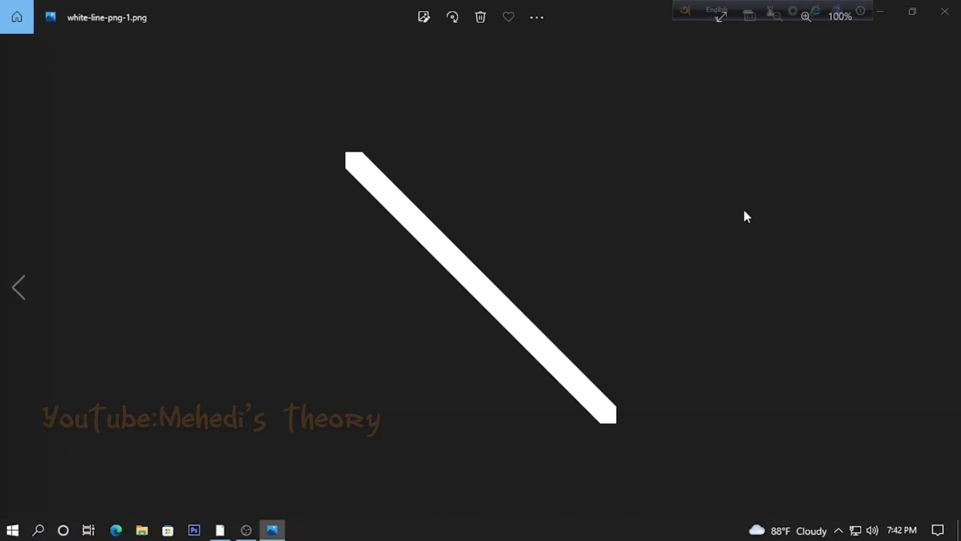
{"action": "scroll", "coordinate": [437, 227], "scroll_direction": "up", "scroll_amount": 2}
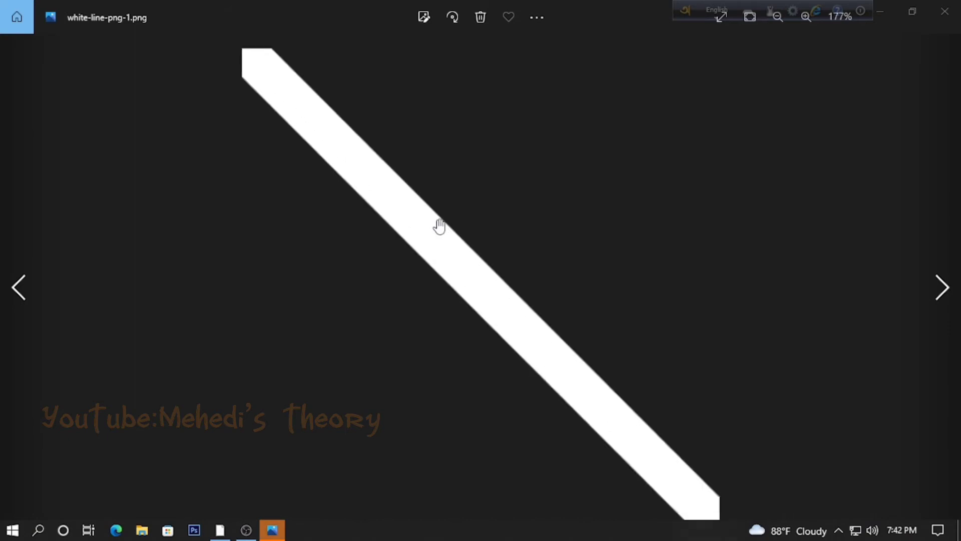
{"action": "scroll", "coordinate": [439, 223], "scroll_direction": "down", "scroll_amount": 3}
{"action": "left_click", "coordinate": [944, 11]}
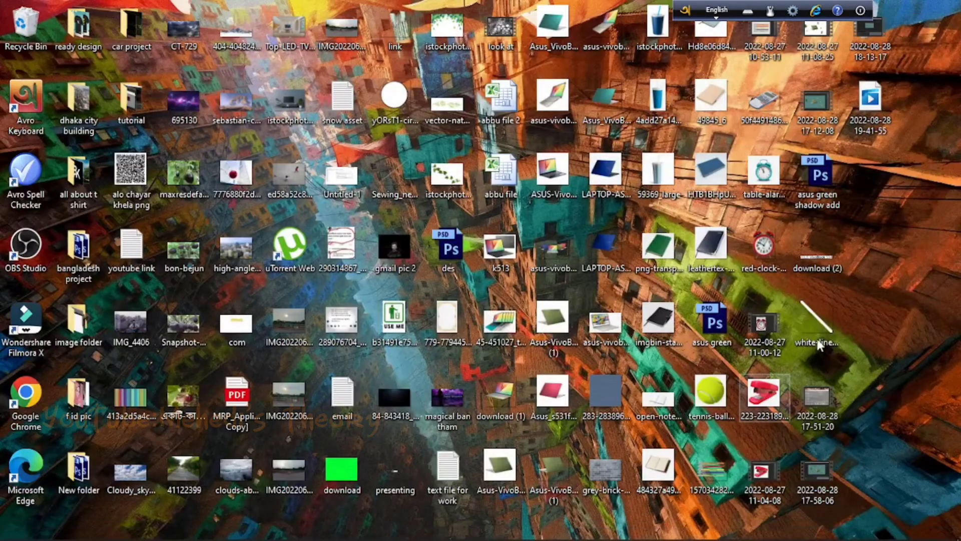
Drag the white line PNG from the desktop into the timeline as the top layer
{"action": "left_click_drag", "start_coordinate": [242, 536], "coordinate": [189, 471]}
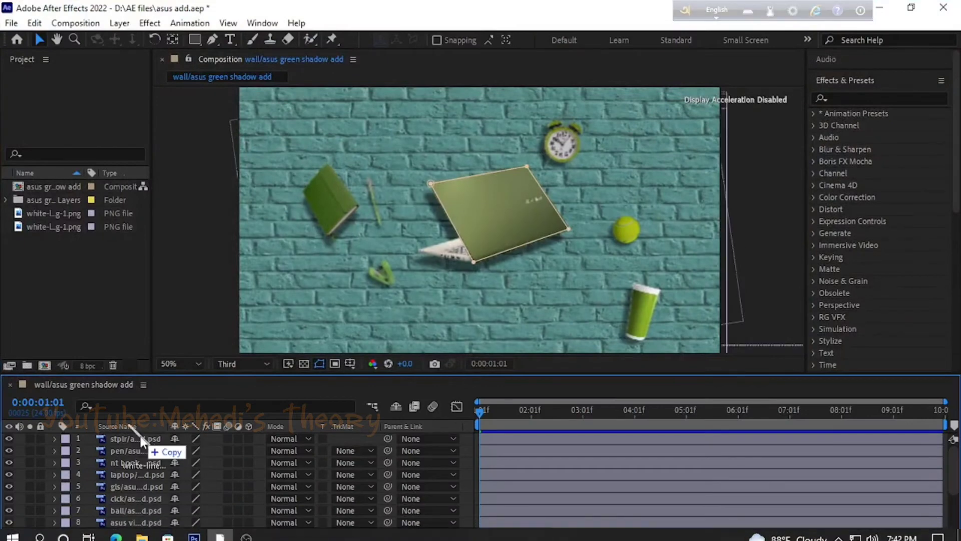
{"action": "left_click_drag", "start_coordinate": [188, 469], "coordinate": [139, 434]}
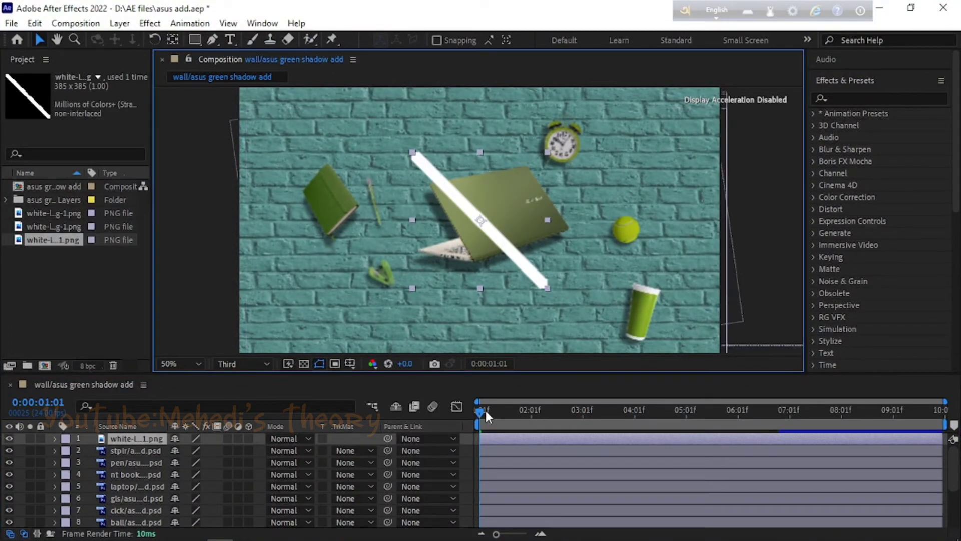
{"action": "left_click", "coordinate": [480, 411]}
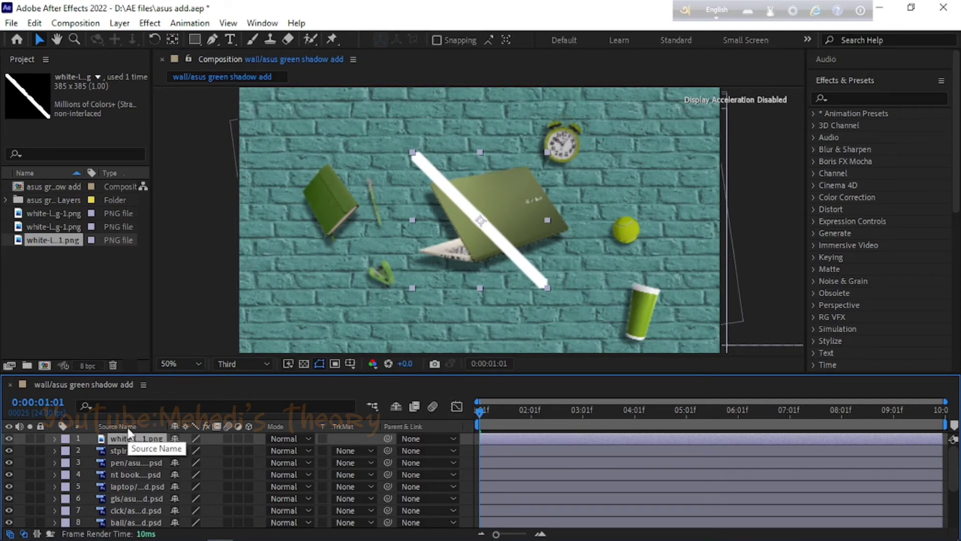
Rotate the white line to -107°, nudge it left, and keyframe Position at 515.0, 288.0
{"action": "key", "text": "r"}
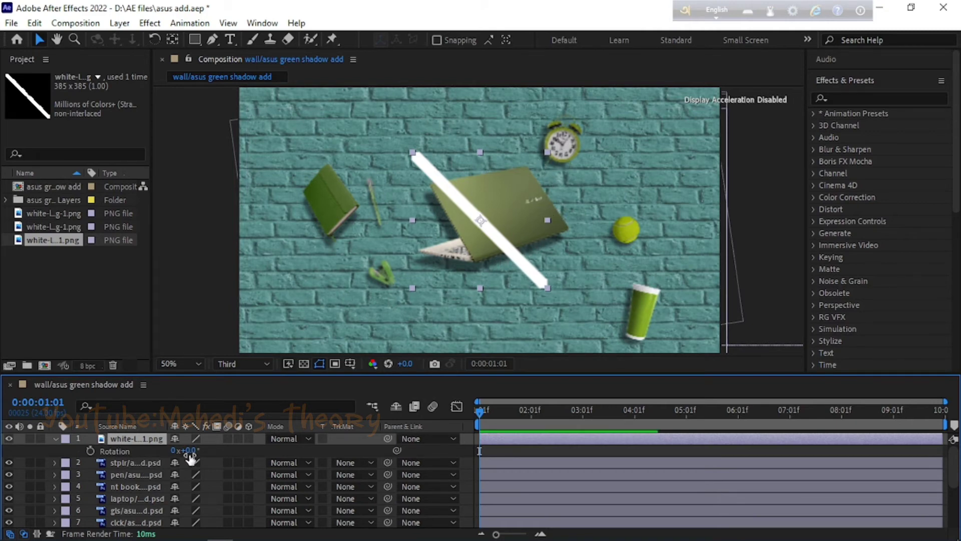
{"action": "left_click_drag", "start_coordinate": [191, 451], "coordinate": [114, 452]}
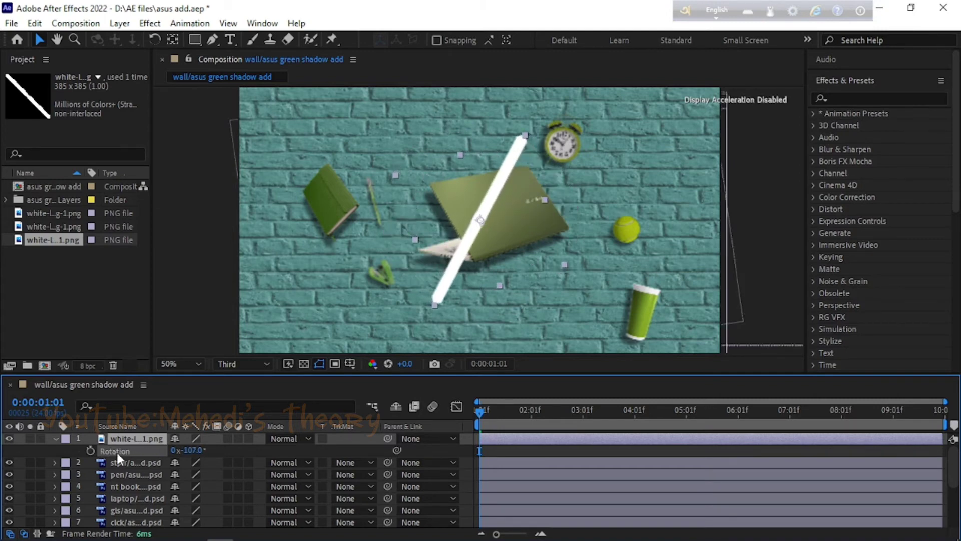
{"action": "left_click_drag", "start_coordinate": [521, 249], "coordinate": [479, 220]}
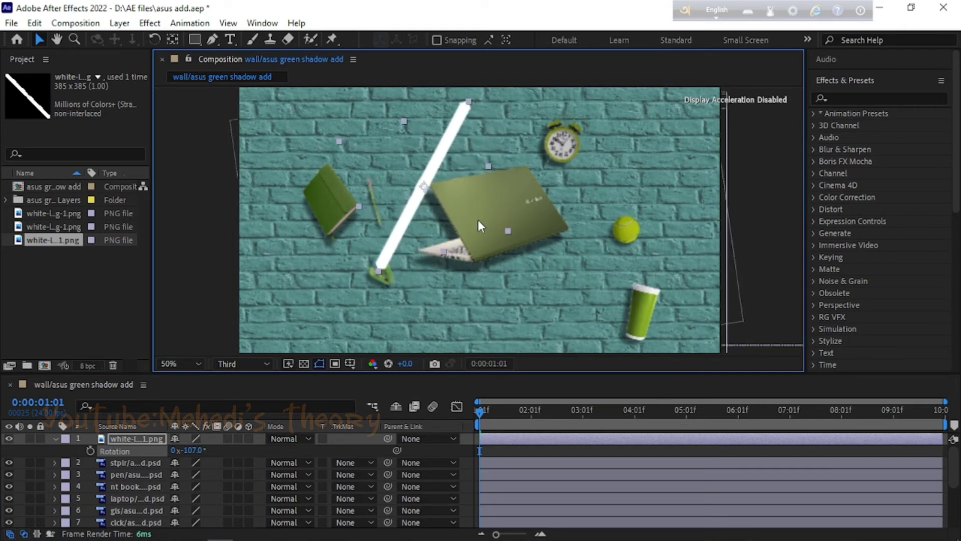
{"action": "left_click_drag", "start_coordinate": [475, 218], "coordinate": [475, 220]}
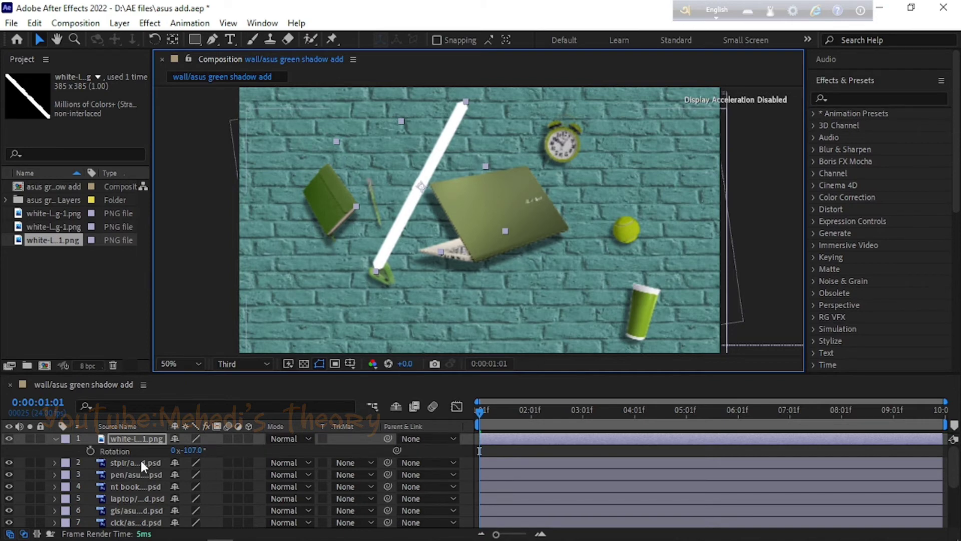
{"action": "key", "text": "p"}
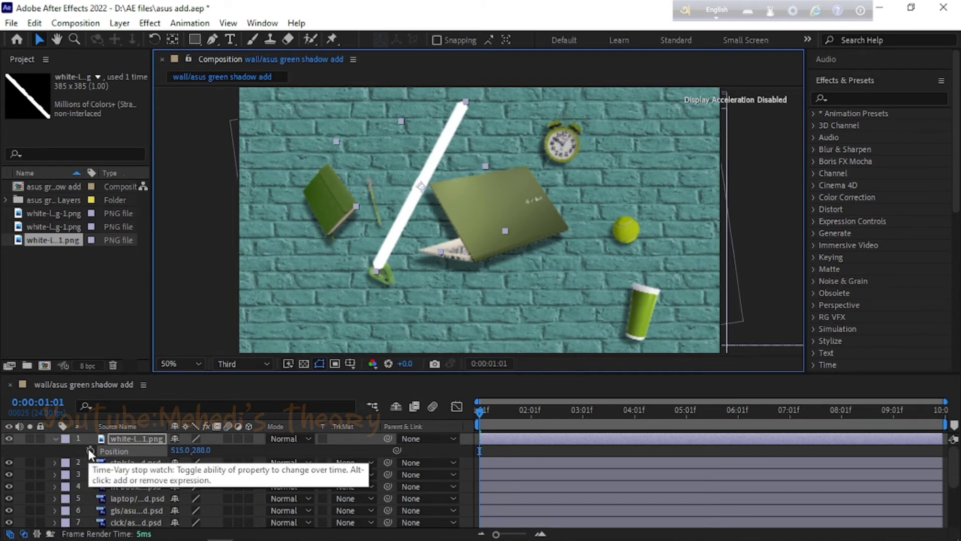
{"action": "left_click", "coordinate": [89, 449]}
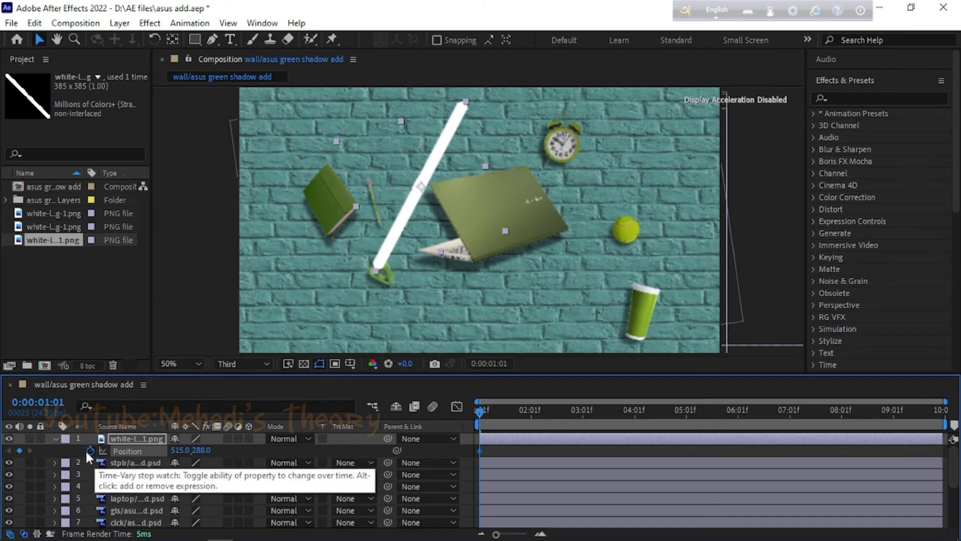
Place the white line left of the laptop at 0:00:01:01, then right of it near 0:00:03:01 (1029.0, 452.0)
{"action": "left_click_drag", "start_coordinate": [433, 204], "coordinate": [597, 248]}
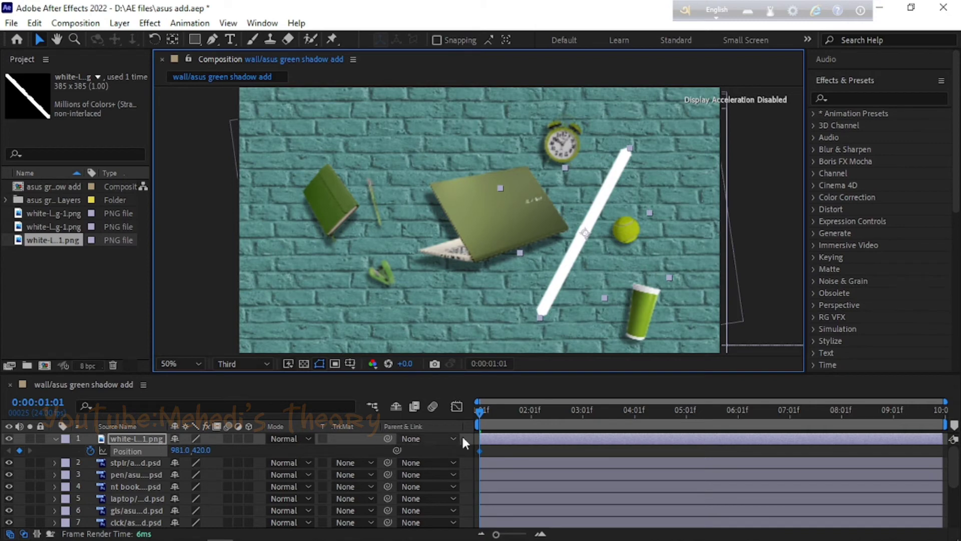
{"action": "left_click_drag", "start_coordinate": [537, 254], "coordinate": [421, 216]}
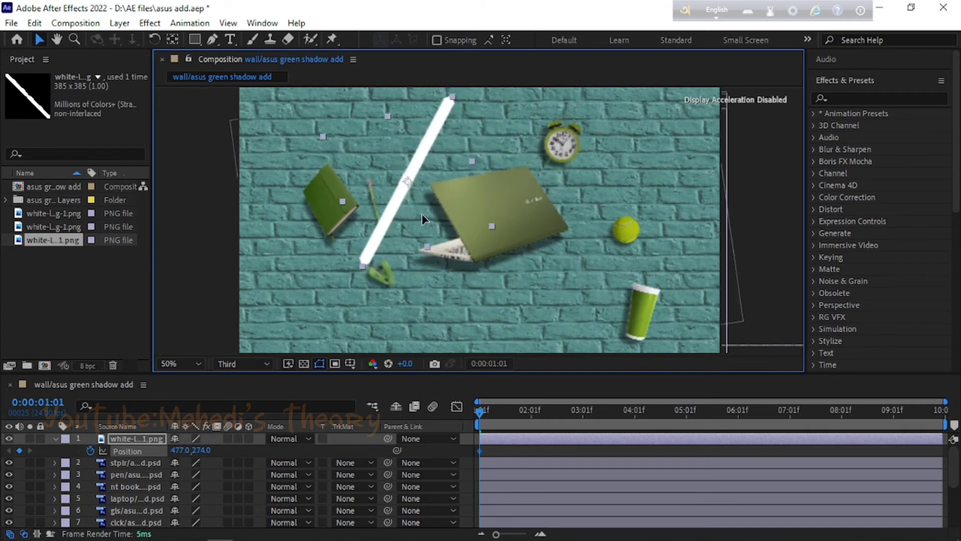
{"action": "left_click_drag", "start_coordinate": [421, 216], "coordinate": [429, 218]}
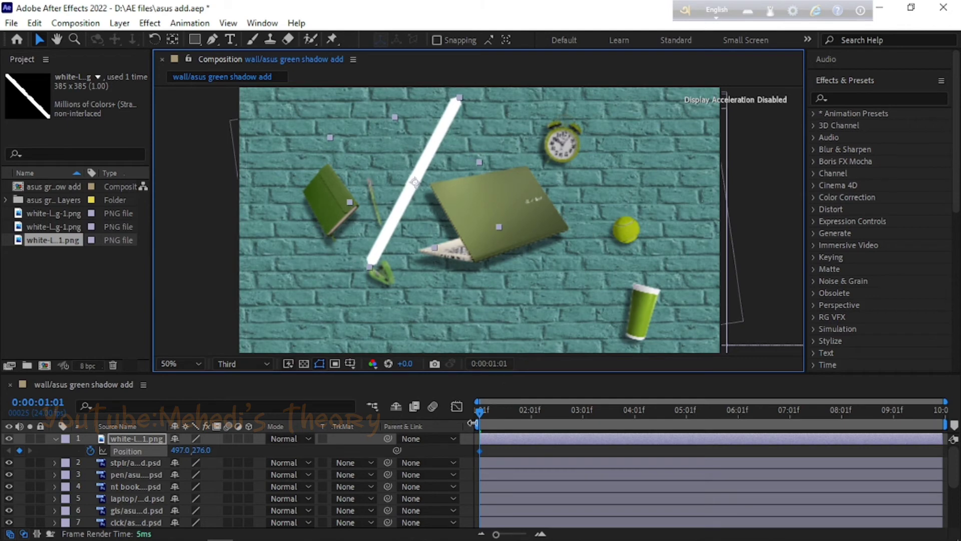
{"action": "left_click_drag", "start_coordinate": [482, 414], "coordinate": [591, 415]}
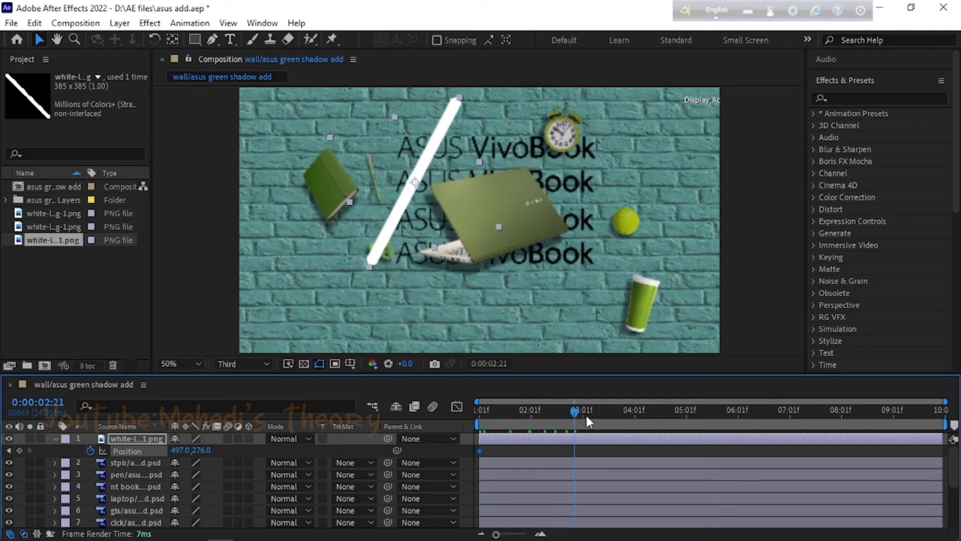
{"action": "left_click_drag", "start_coordinate": [591, 416], "coordinate": [584, 416]}
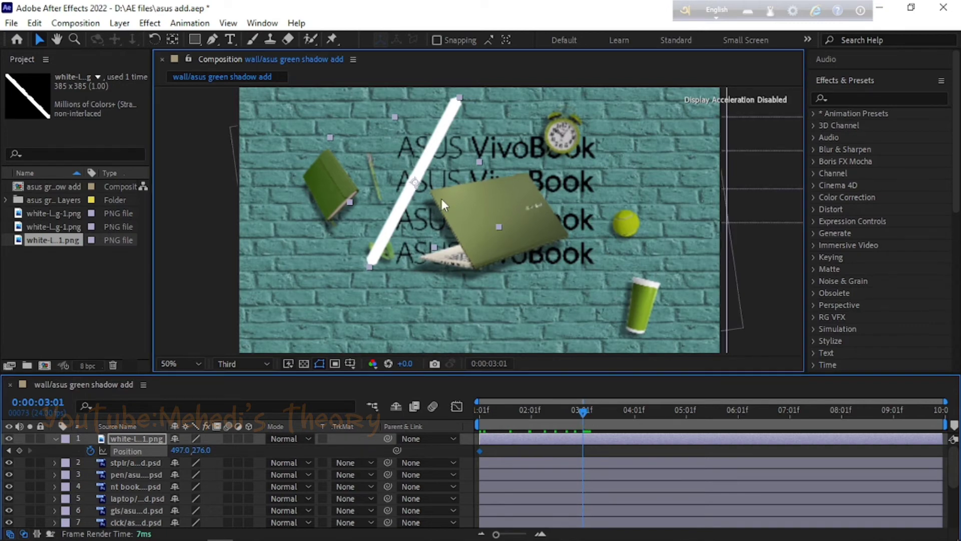
{"action": "left_click_drag", "start_coordinate": [441, 200], "coordinate": [619, 262]}
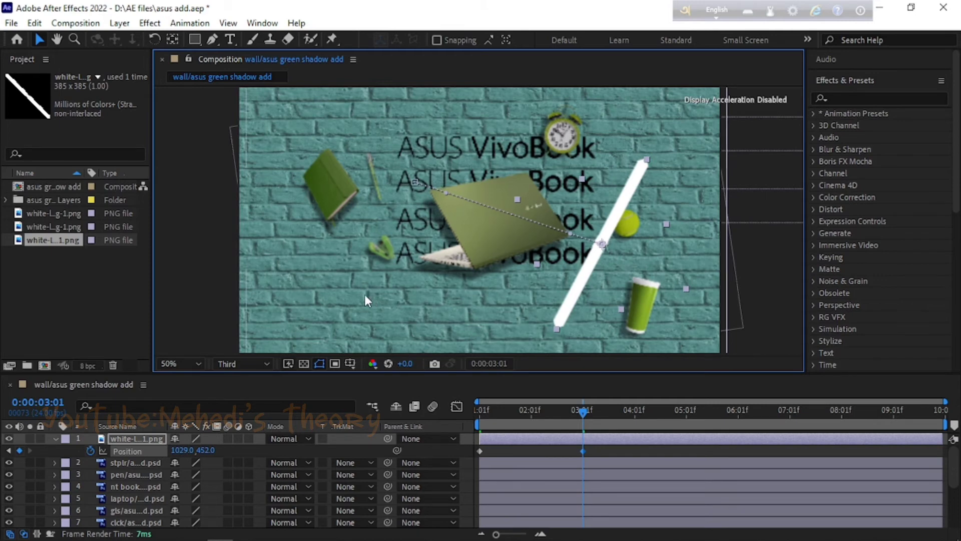
{"action": "left_click", "coordinate": [887, 100]}
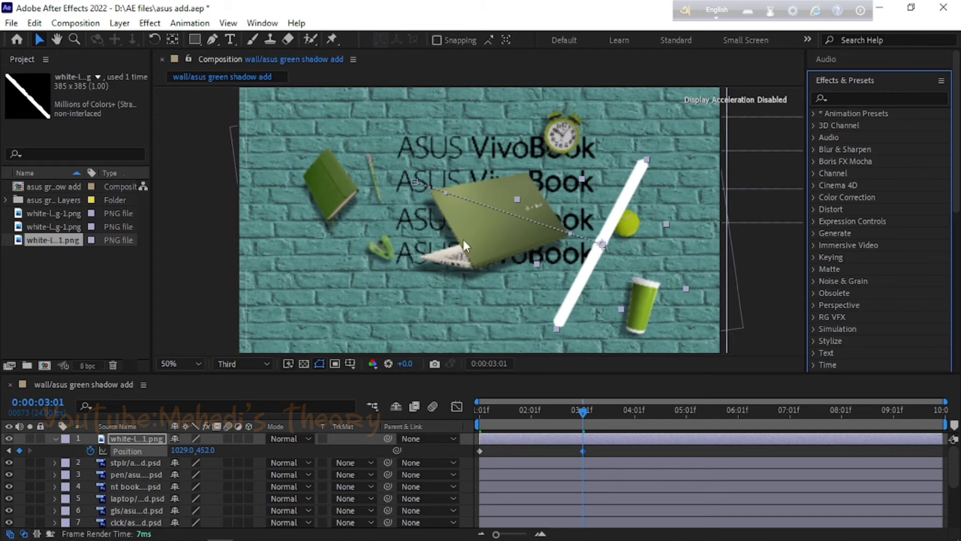
{"action": "key", "text": "period"}
Draw a closed four-point mask on the white line layer around the laptop lid's corners
{"action": "left_click", "coordinate": [123, 440]}
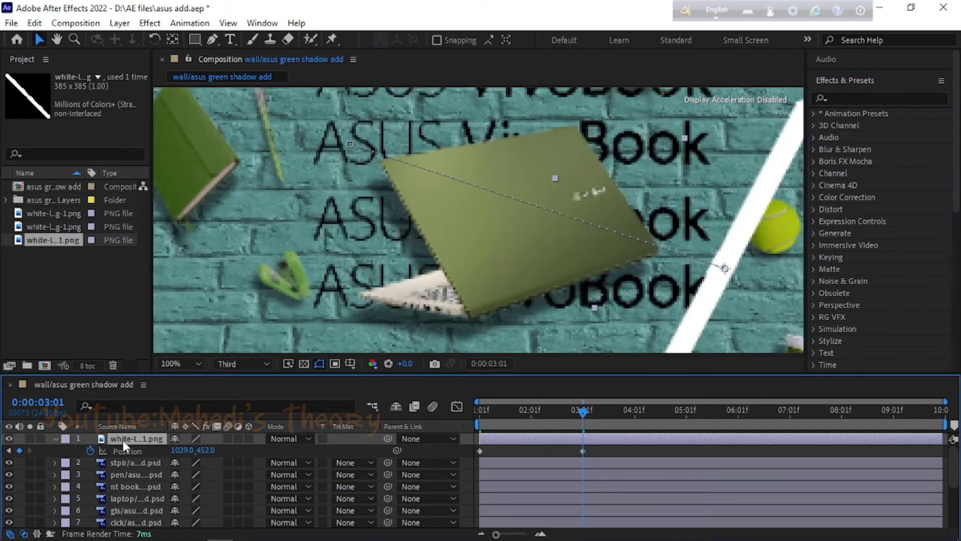
{"action": "left_click", "coordinate": [213, 40]}
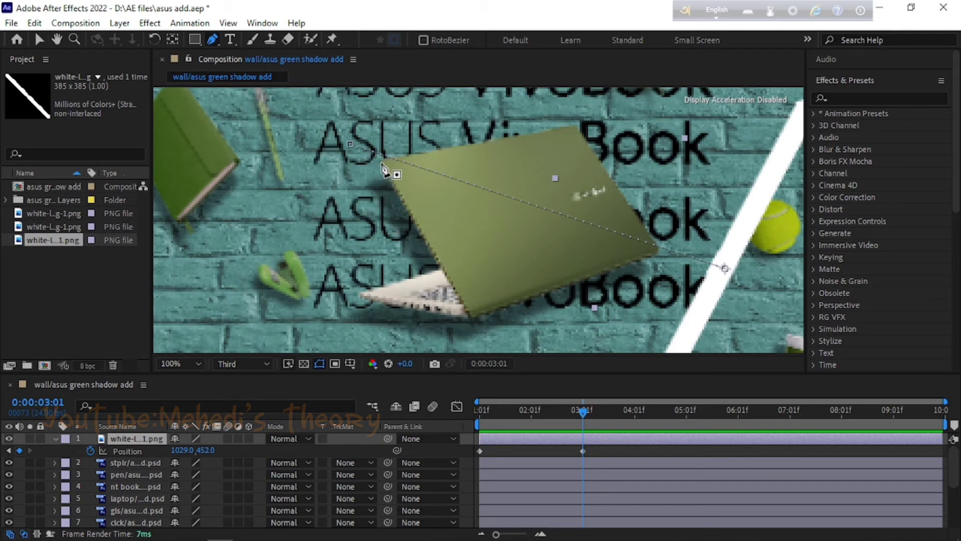
{"action": "left_click", "coordinate": [381, 160]}
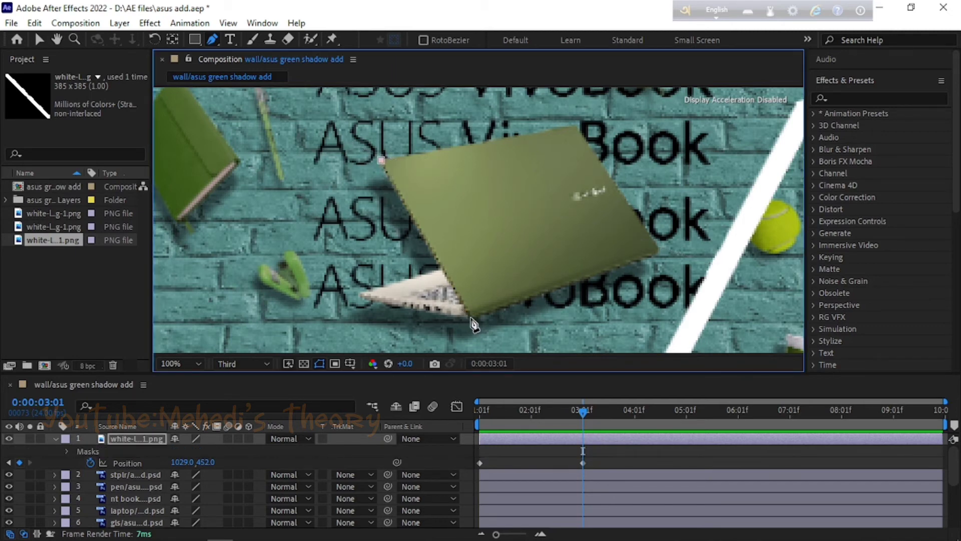
{"action": "left_click", "coordinate": [470, 317]}
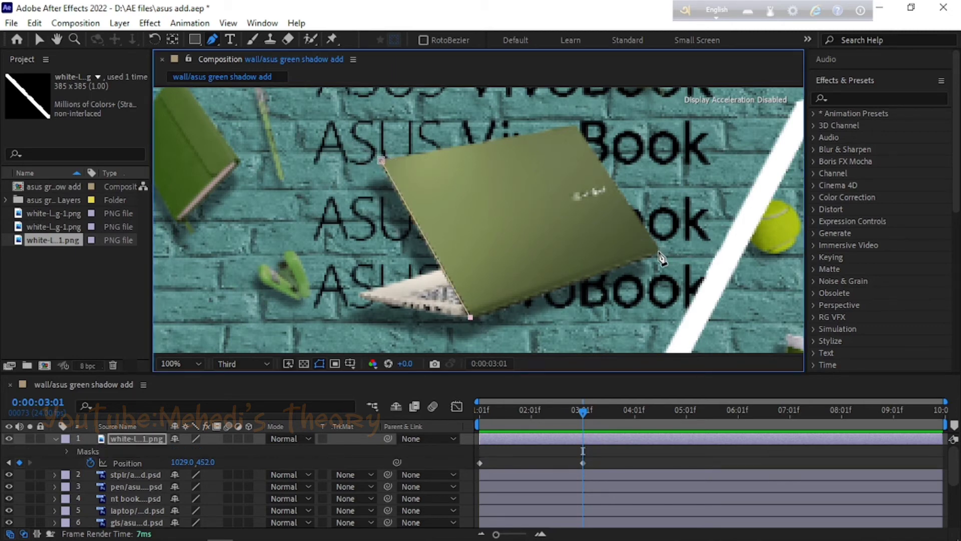
{"action": "left_click", "coordinate": [659, 251]}
{"action": "left_click", "coordinate": [574, 126]}
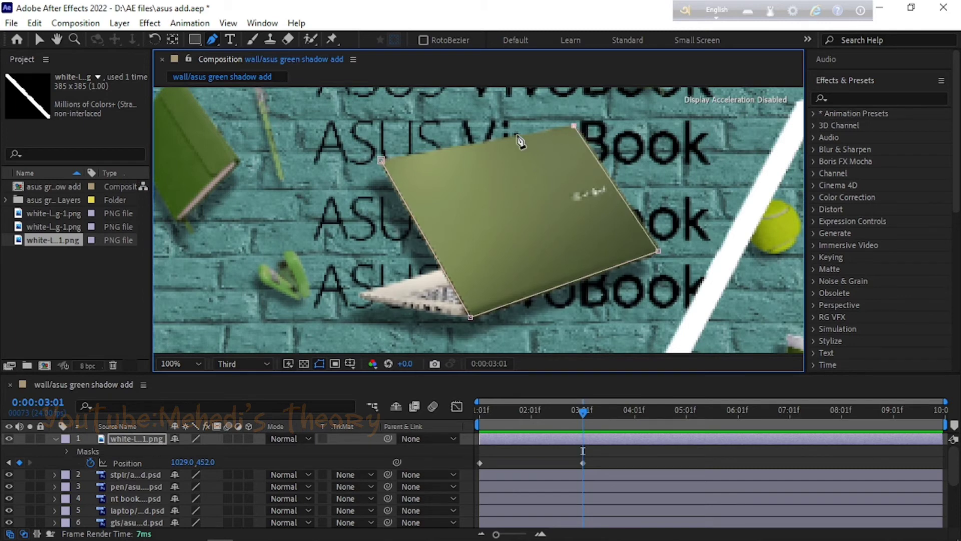
{"action": "left_click", "coordinate": [381, 160]}
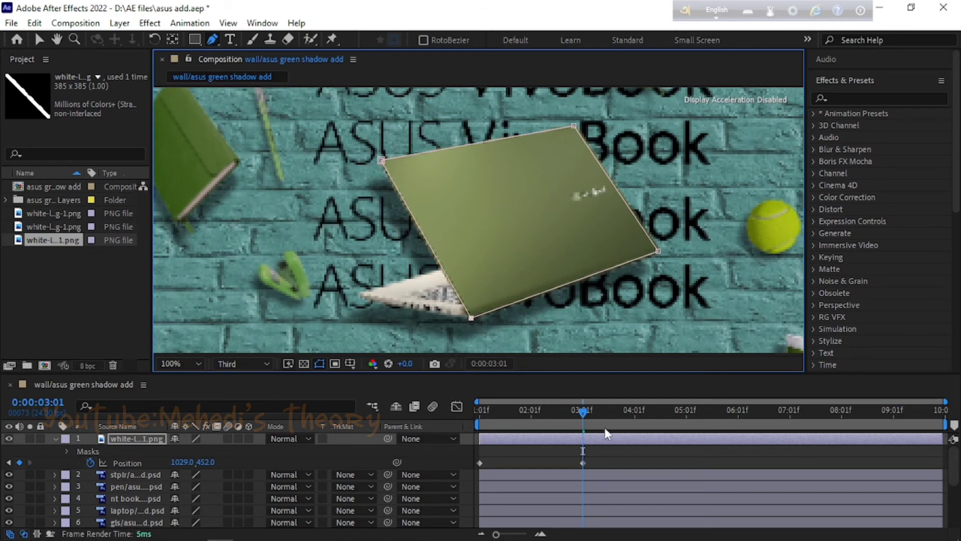
{"action": "left_click_drag", "start_coordinate": [584, 412], "coordinate": [440, 404]}
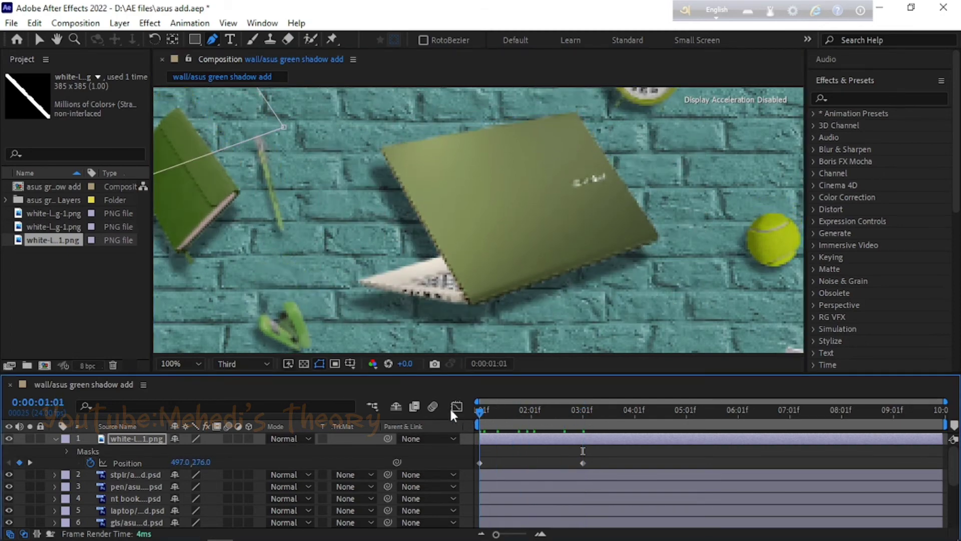
Enable Mask 1's Mask Path keyframe at 0:00:01:01 and move the mask back over the laptop lid
{"action": "left_click", "coordinate": [66, 451]}
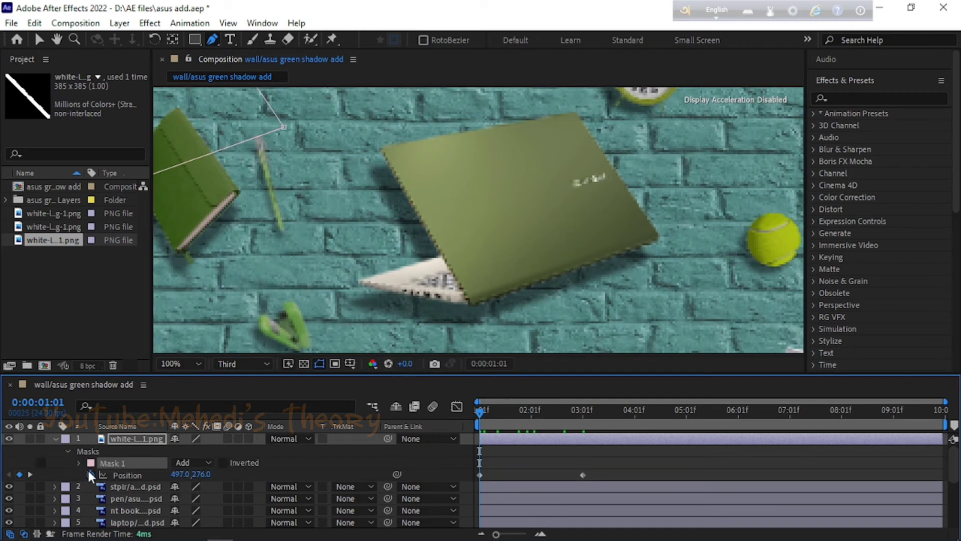
{"action": "left_click", "coordinate": [79, 463]}
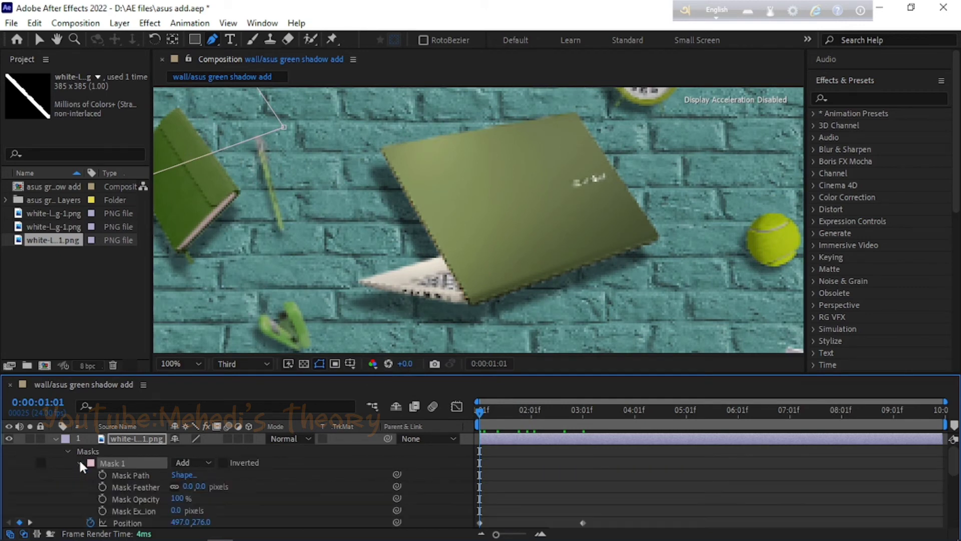
{"action": "left_click", "coordinate": [103, 475]}
{"action": "scroll", "coordinate": [279, 240], "scroll_direction": "down", "scroll_amount": 1}
{"action": "scroll", "coordinate": [325, 218], "scroll_direction": "down", "scroll_amount": 3}
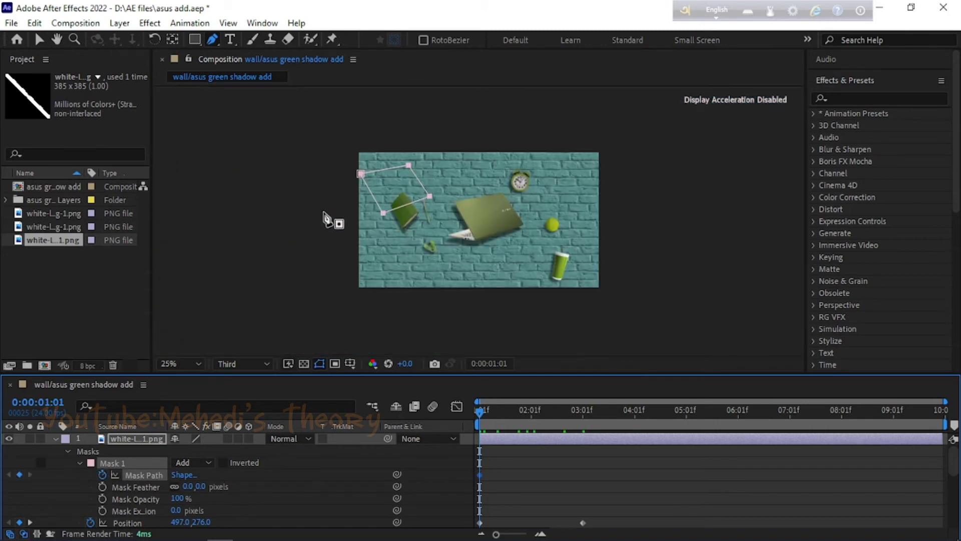
{"action": "left_click_drag", "start_coordinate": [432, 199], "coordinate": [527, 228]}
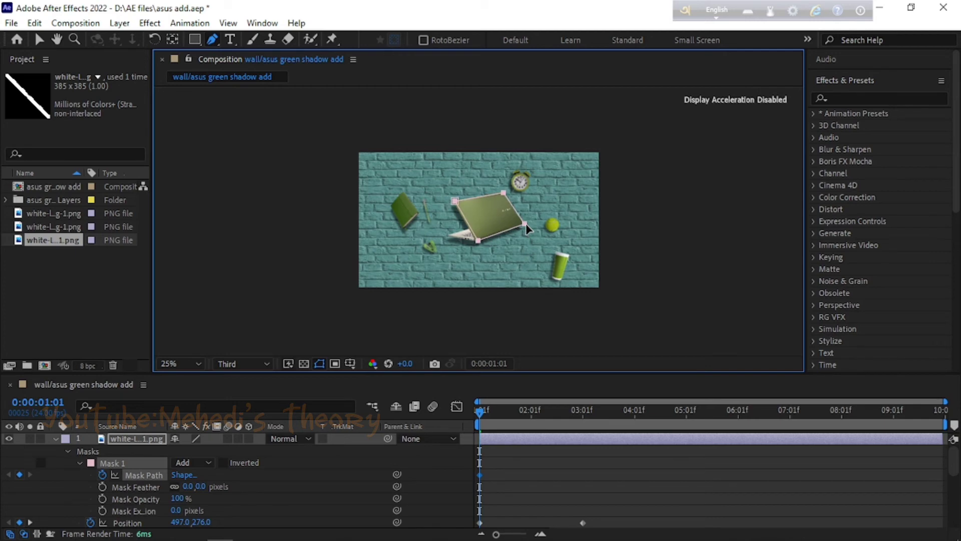
{"action": "key", "text": "slash"}
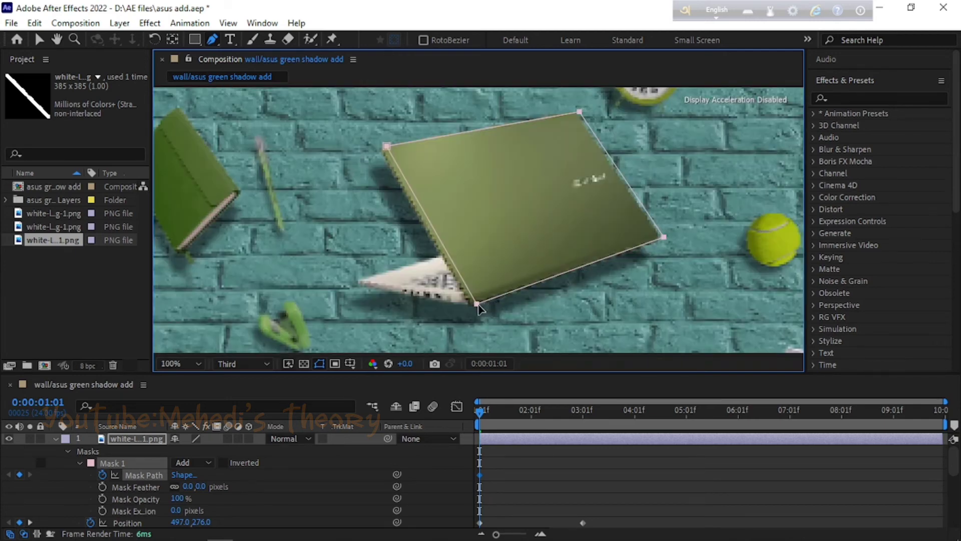
{"action": "left_click_drag", "start_coordinate": [478, 304], "coordinate": [474, 303]}
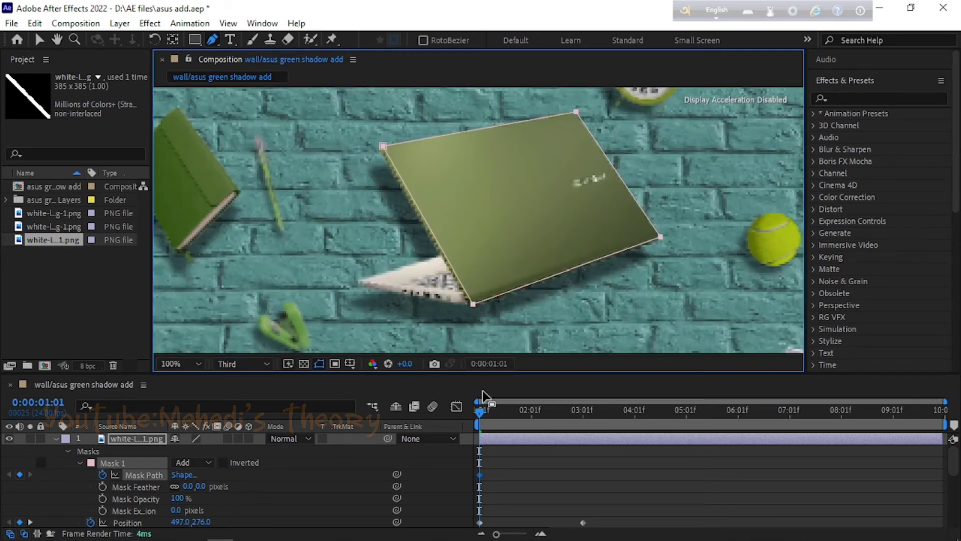
{"action": "left_click_drag", "start_coordinate": [480, 412], "coordinate": [583, 417]}
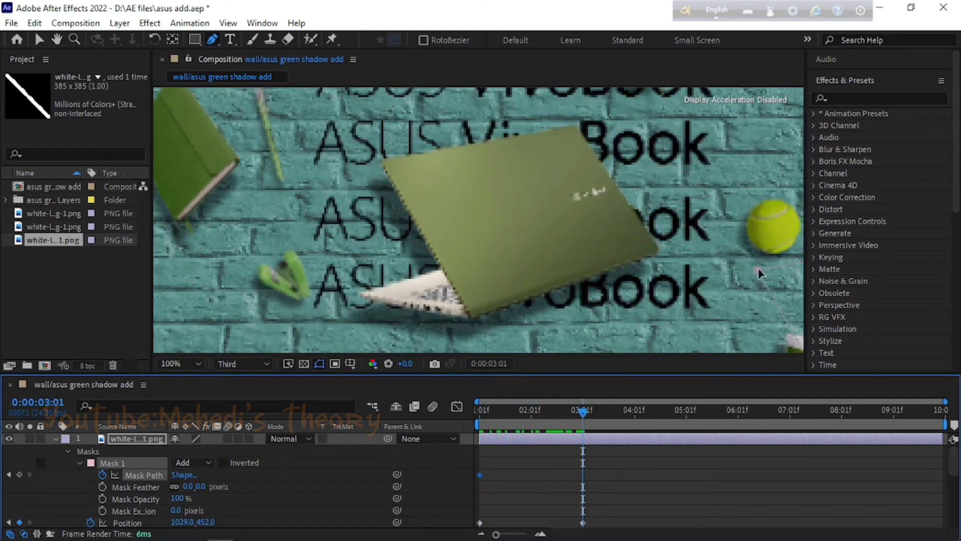
Realign the mask at the sweep's end, then refit it to the lid every few frames from the start
{"action": "left_click_drag", "start_coordinate": [757, 268], "coordinate": [382, 160]}
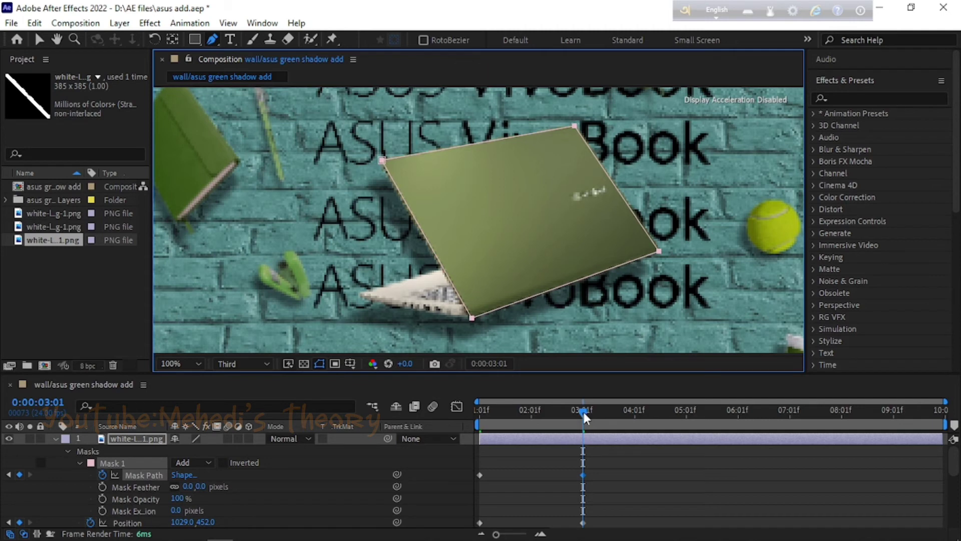
{"action": "mouse_move", "coordinate": [584, 413]}
{"action": "left_mouse_down"}
{"action": "mouse_move", "coordinate": [479, 411]}
{"action": "mouse_move", "coordinate": [509, 418]}
{"action": "mouse_move", "coordinate": [488, 412]}
{"action": "left_mouse_up"}
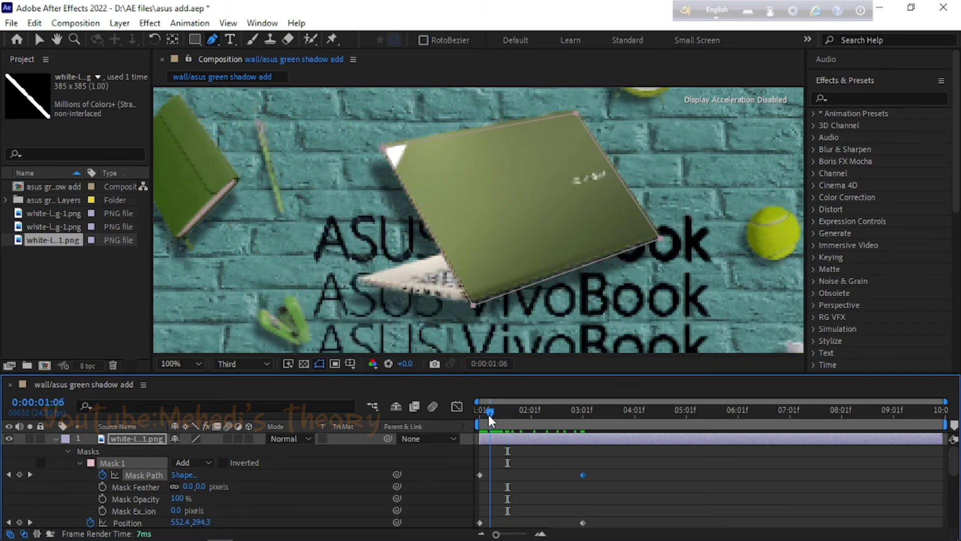
{"action": "left_click_drag", "start_coordinate": [473, 304], "coordinate": [472, 303]}
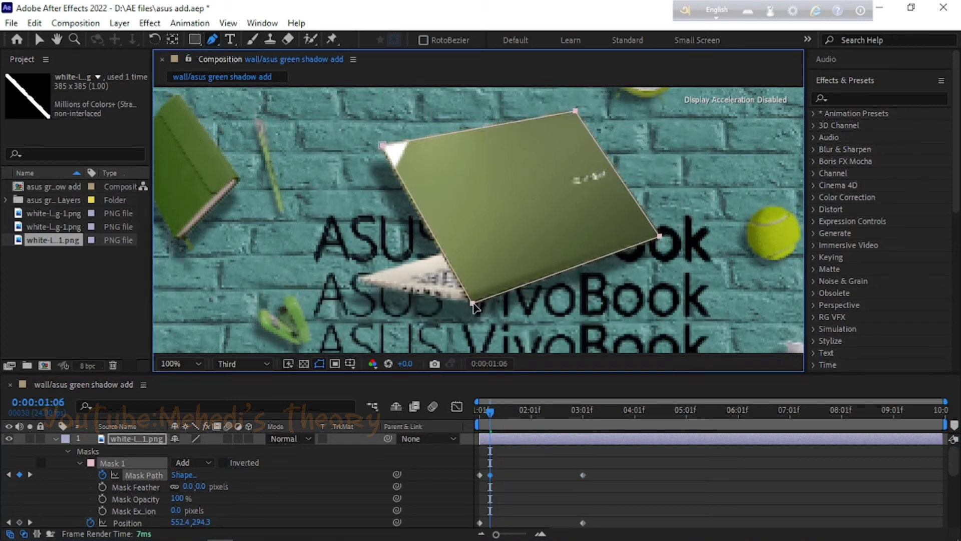
{"action": "left_click_drag", "start_coordinate": [491, 412], "coordinate": [499, 412]}
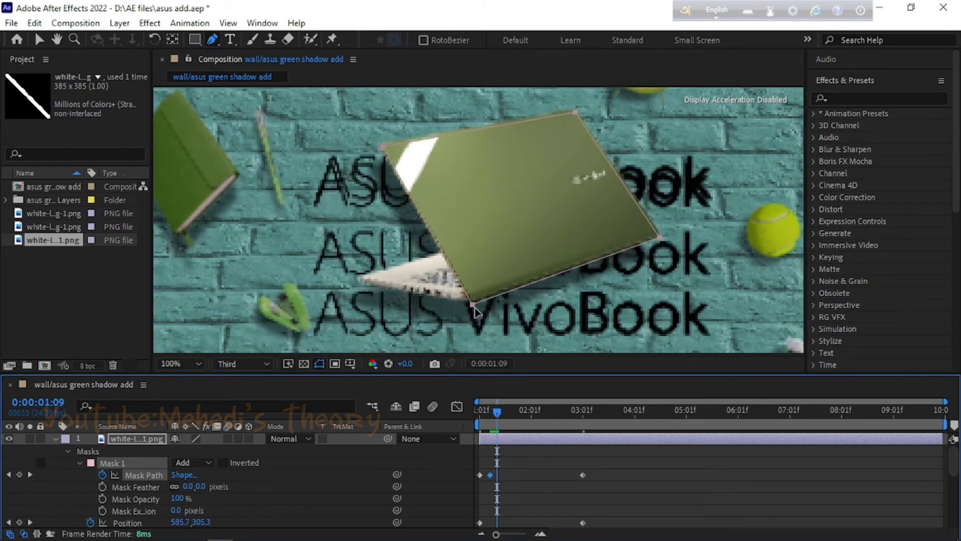
{"action": "left_click_drag", "start_coordinate": [473, 305], "coordinate": [473, 304]}
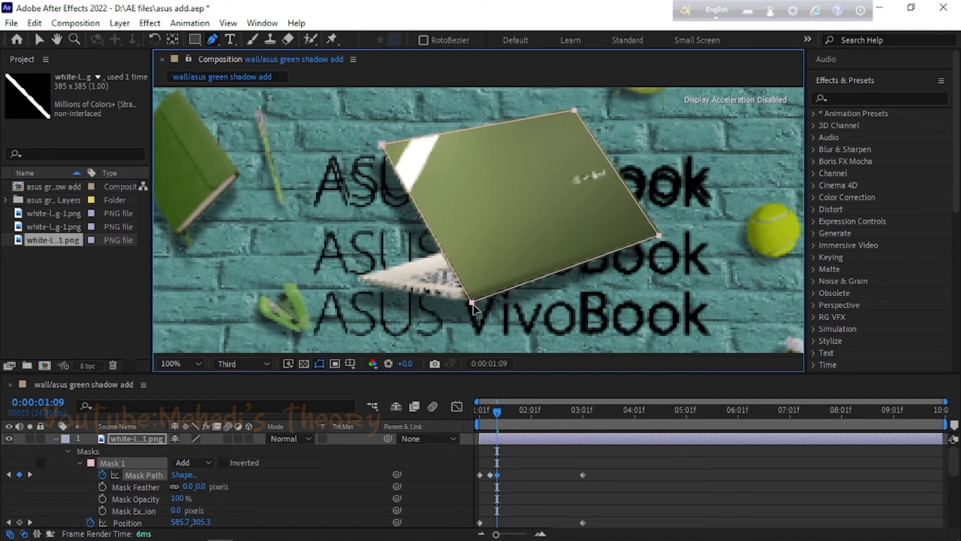
{"action": "left_click_drag", "start_coordinate": [500, 413], "coordinate": [506, 411]}
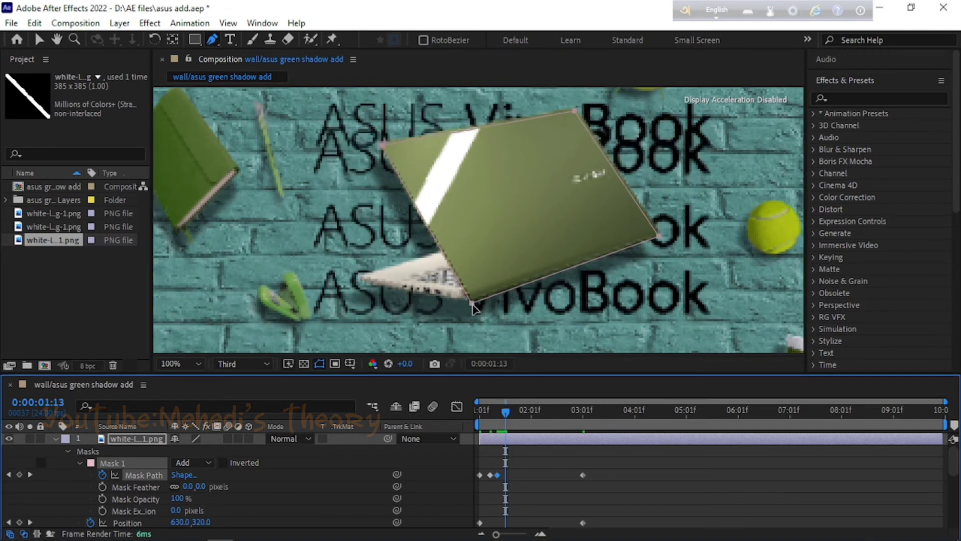
{"action": "left_click_drag", "start_coordinate": [474, 306], "coordinate": [474, 306]}
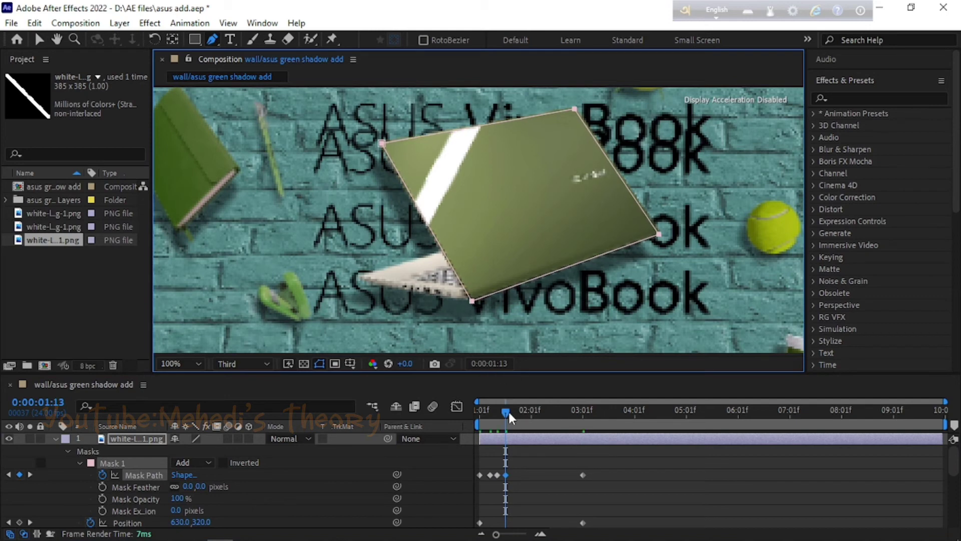
{"action": "left_click_drag", "start_coordinate": [509, 412], "coordinate": [513, 412]}
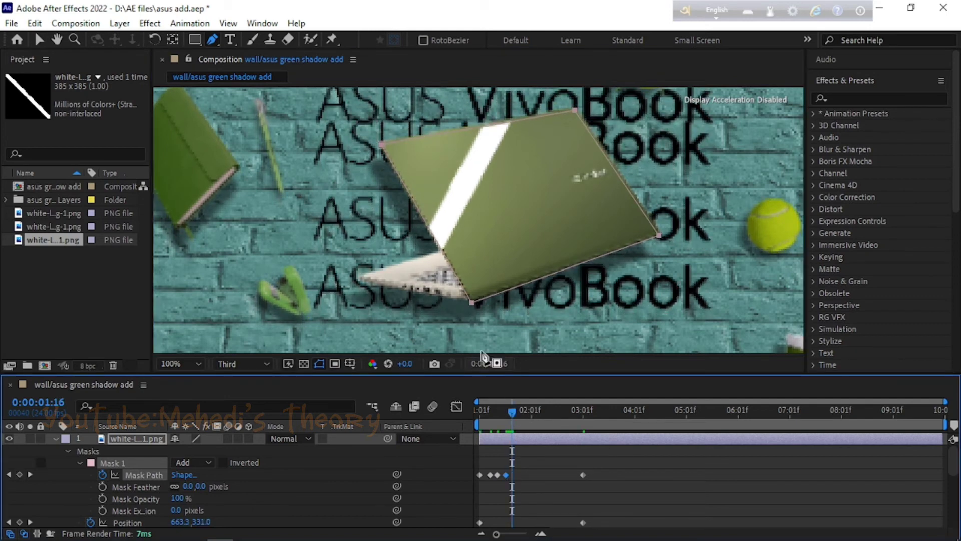
{"action": "left_click_drag", "start_coordinate": [473, 303], "coordinate": [473, 303]}
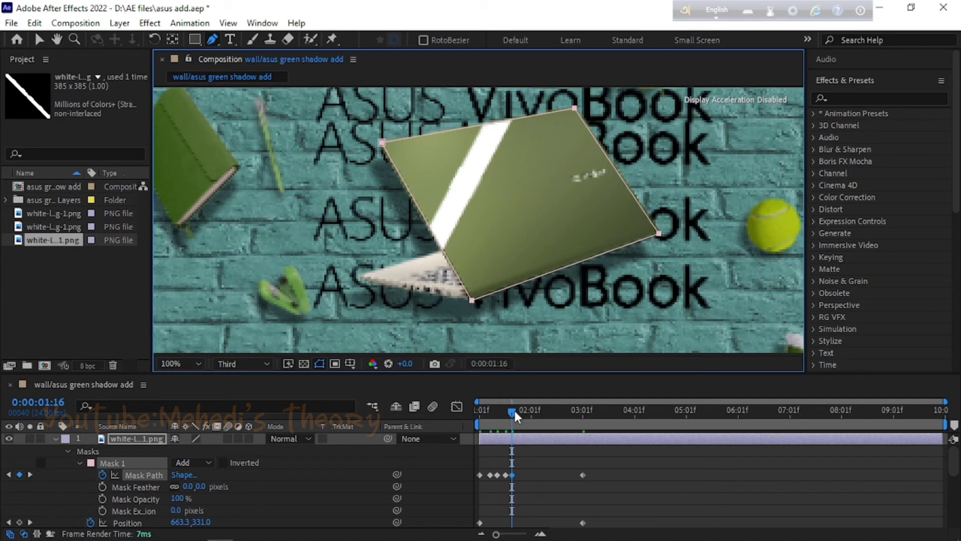
{"action": "left_click_drag", "start_coordinate": [515, 412], "coordinate": [521, 411]}
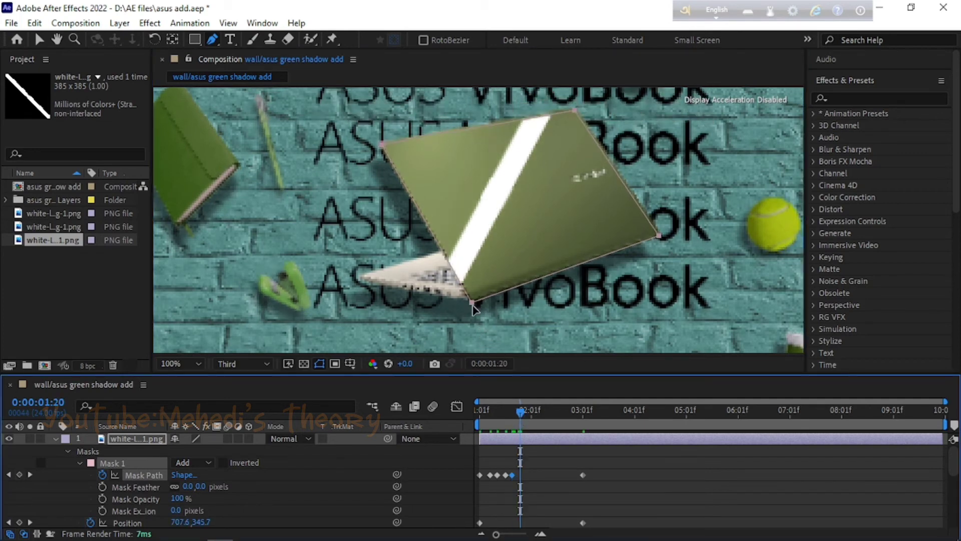
{"action": "left_click_drag", "start_coordinate": [473, 305], "coordinate": [473, 303]}
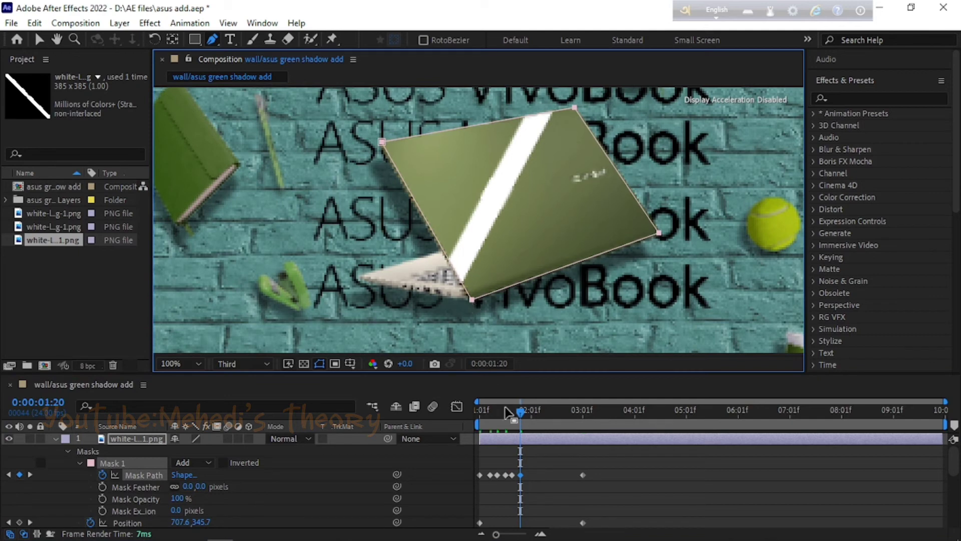
Keep refitting the mask's bottom corner to the lid edge from 0:00:02:00 through 0:00:02:19
{"action": "left_click_drag", "start_coordinate": [520, 411], "coordinate": [529, 409]}
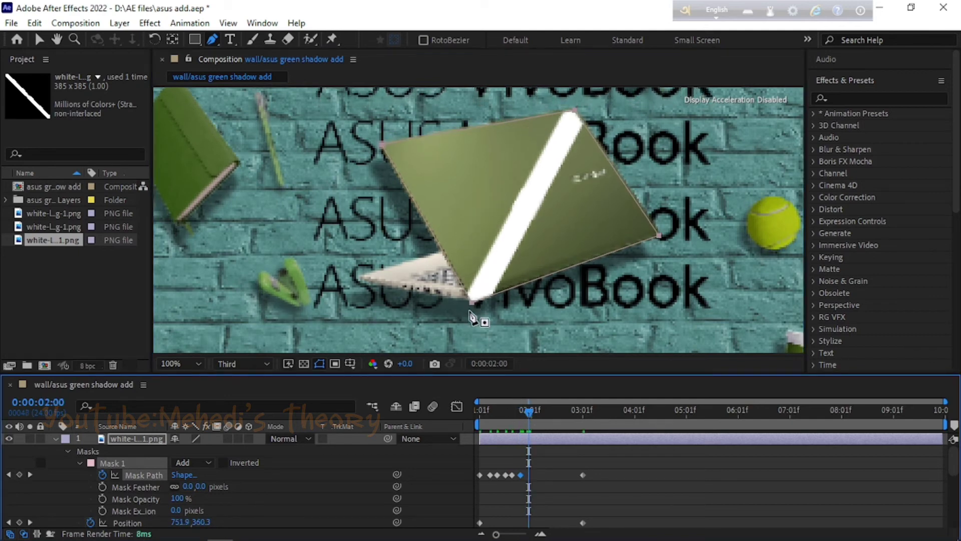
{"action": "left_click_drag", "start_coordinate": [473, 303], "coordinate": [472, 303]}
{"action": "left_click_drag", "start_coordinate": [530, 409], "coordinate": [536, 410]}
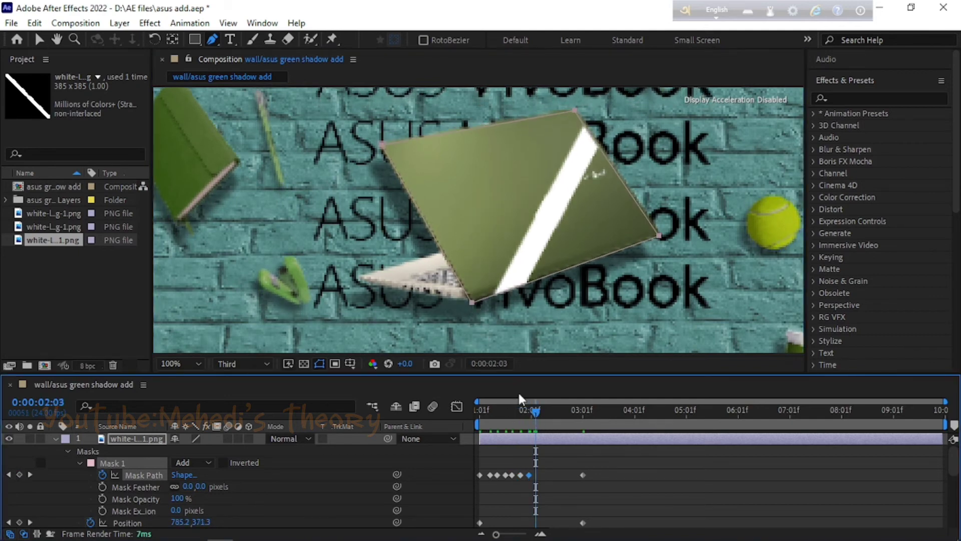
{"action": "left_click_drag", "start_coordinate": [471, 303], "coordinate": [471, 302]}
{"action": "left_click_drag", "start_coordinate": [533, 420], "coordinate": [544, 412]}
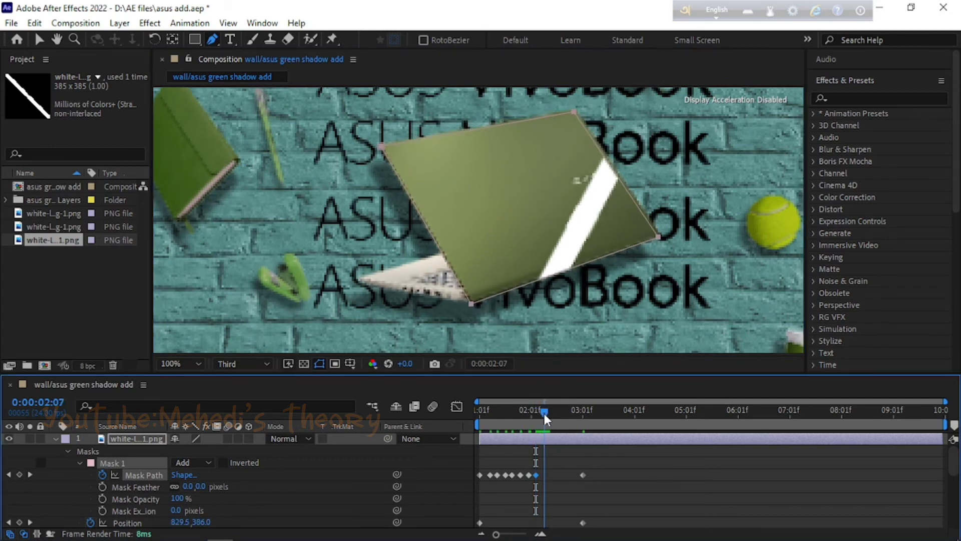
{"action": "left_click_drag", "start_coordinate": [471, 302], "coordinate": [471, 302]}
{"action": "left_click", "coordinate": [549, 413]}
{"action": "left_click_drag", "start_coordinate": [549, 414], "coordinate": [553, 410]}
{"action": "left_click_drag", "start_coordinate": [472, 302], "coordinate": [471, 304]}
{"action": "left_click_drag", "start_coordinate": [553, 410], "coordinate": [561, 409]}
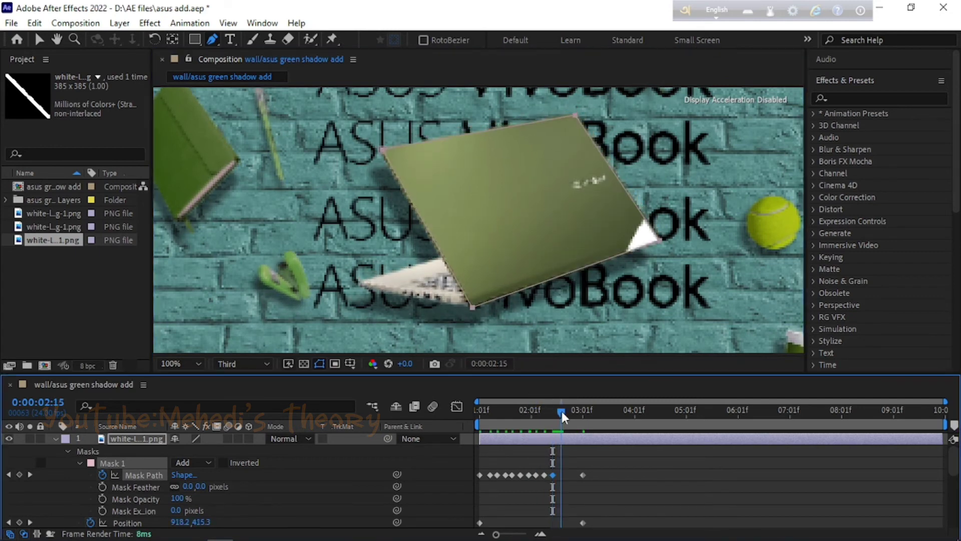
{"action": "left_click_drag", "start_coordinate": [472, 304], "coordinate": [472, 307]}
{"action": "left_click_drag", "start_coordinate": [560, 409], "coordinate": [572, 418]}
Refit the mask's bottom corner near the sweep's end and preview the clipped light streak
{"action": "left_click_drag", "start_coordinate": [472, 311], "coordinate": [472, 311]}
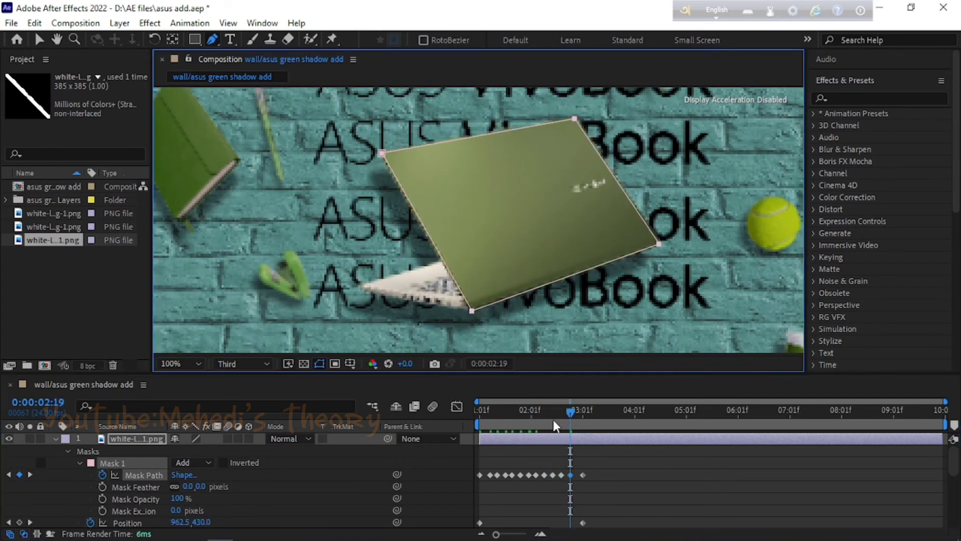
{"action": "left_click_drag", "start_coordinate": [570, 419], "coordinate": [575, 412]}
{"action": "left_click_drag", "start_coordinate": [472, 312], "coordinate": [473, 313]}
{"action": "key", "text": "space"}
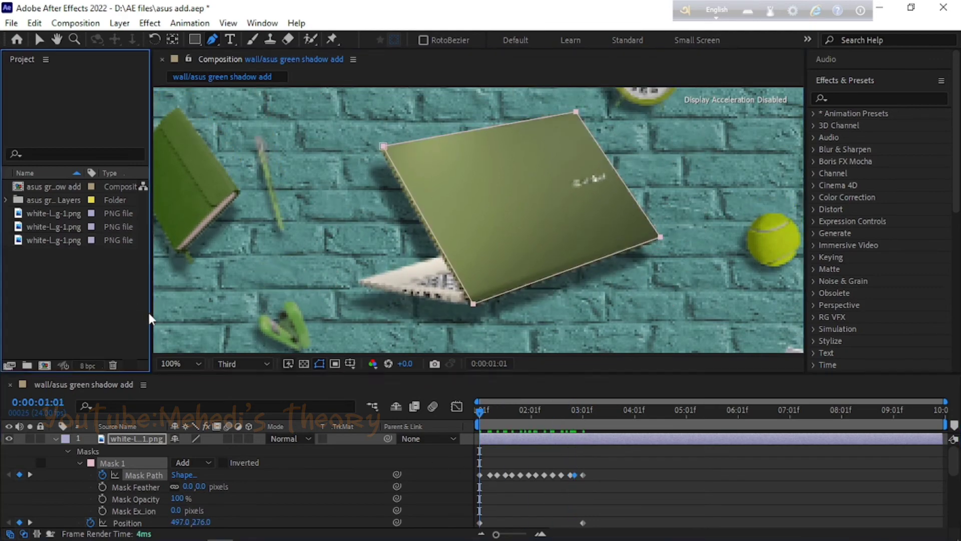
{"action": "key", "text": "space"}
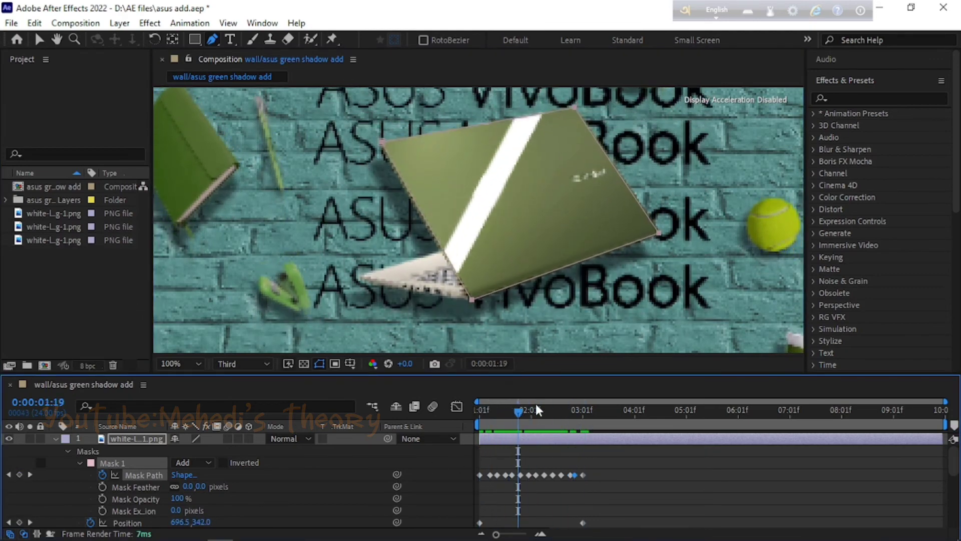
{"action": "left_click", "coordinate": [861, 93]}
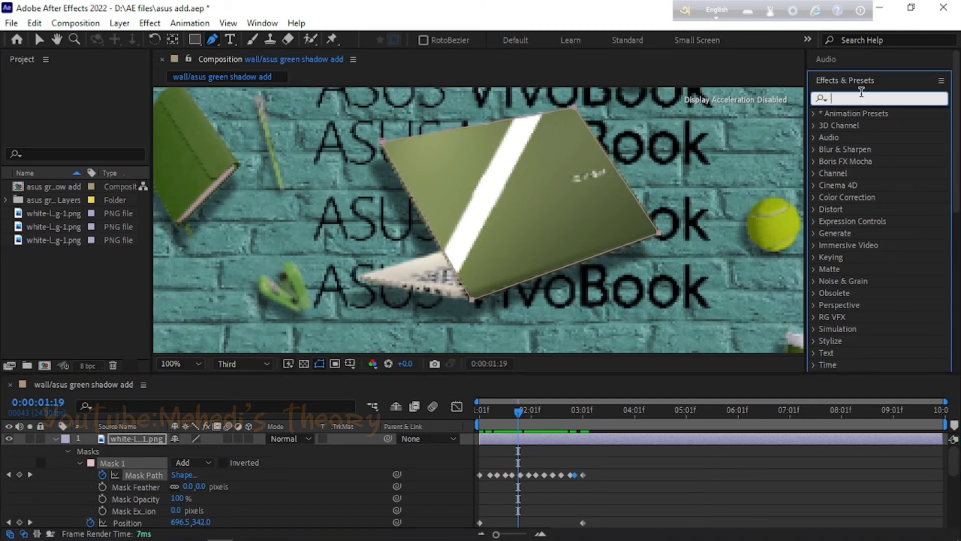
Apply Gaussian Blur to the white streak layer with Blurriness 35.1
{"action": "type", "text": "blur"}
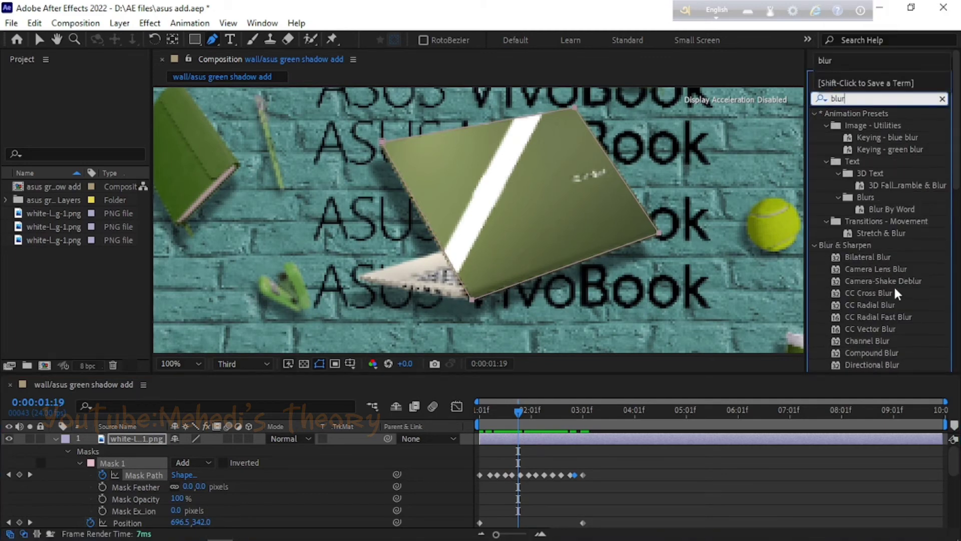
{"action": "scroll", "coordinate": [895, 289], "scroll_direction": "down", "scroll_amount": 3}
{"action": "left_click_drag", "start_coordinate": [867, 291], "coordinate": [131, 441]}
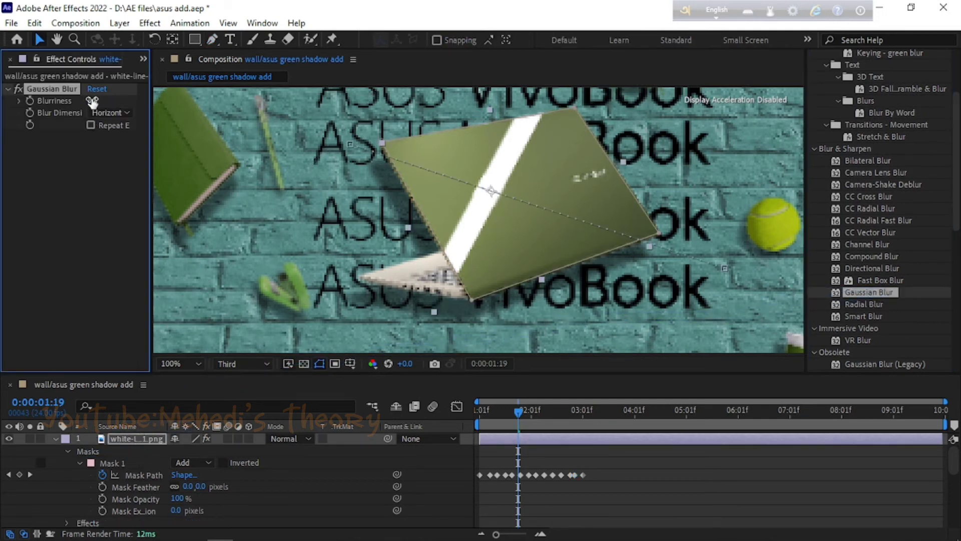
{"action": "left_click_drag", "start_coordinate": [92, 100], "coordinate": [221, 117]}
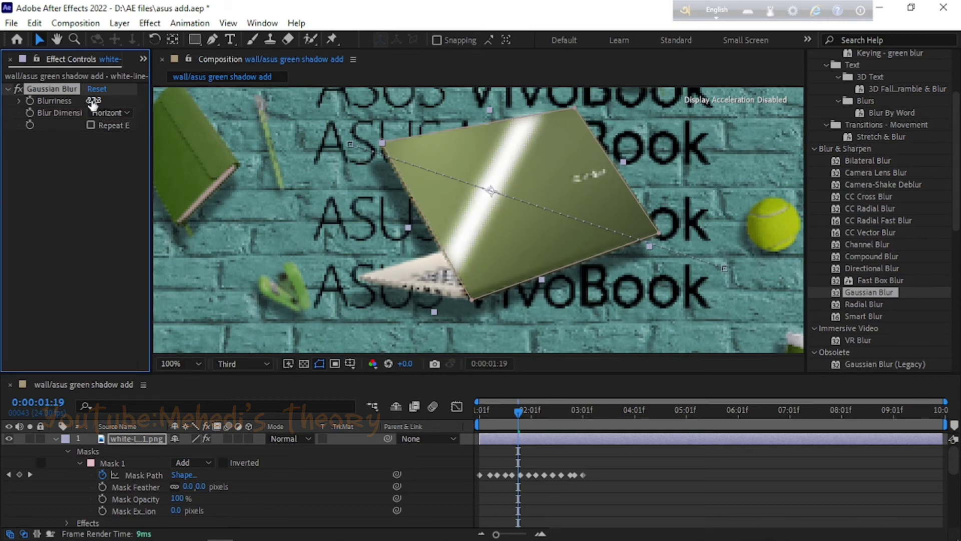
{"action": "left_click_drag", "start_coordinate": [92, 100], "coordinate": [146, 100]}
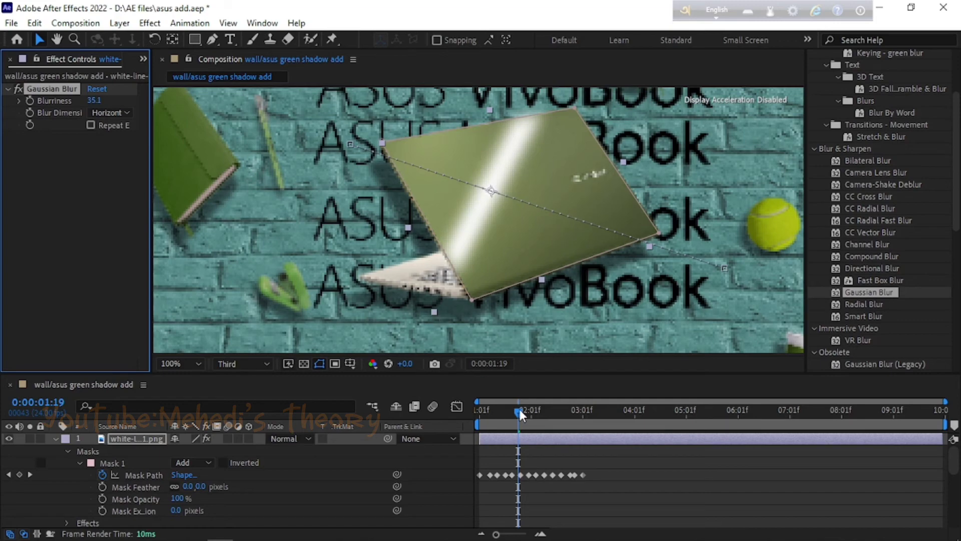
Preview the blurred streak from the first frame, then reveal the layer's Opacity (100%)
{"action": "left_click", "coordinate": [445, 399]}
{"action": "key", "text": "Home"}
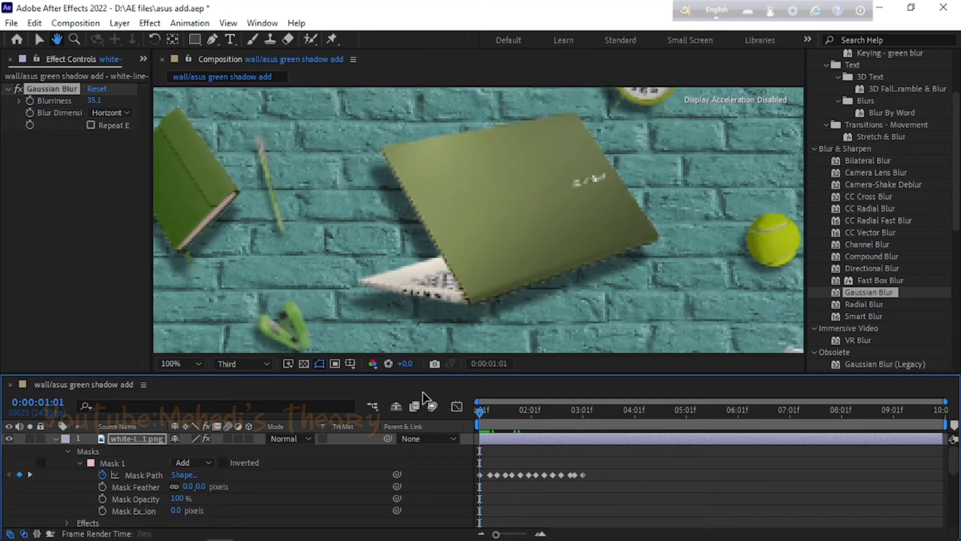
{"action": "key", "text": "v"}
{"action": "left_click_drag", "start_coordinate": [479, 409], "coordinate": [583, 428]}
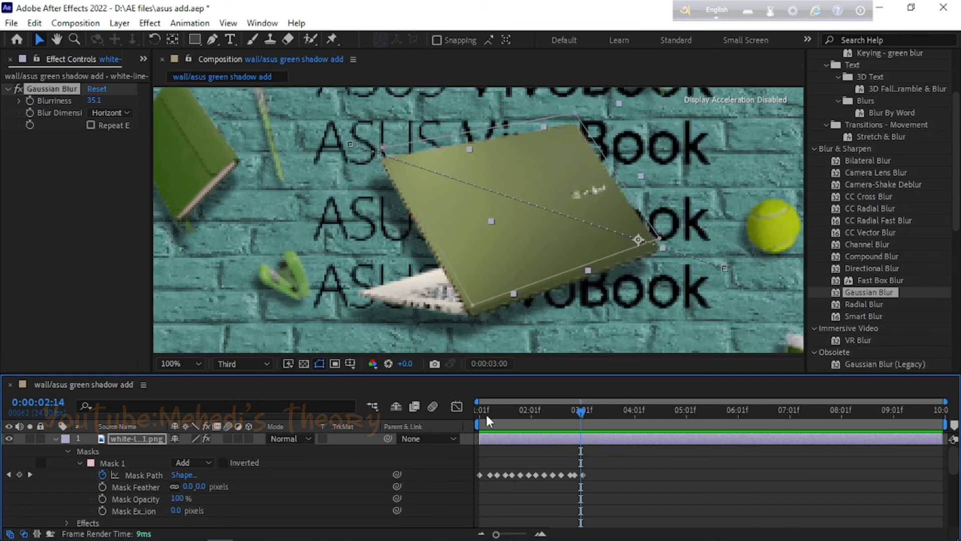
{"action": "key", "text": "Home"}
{"action": "key", "text": "space"}
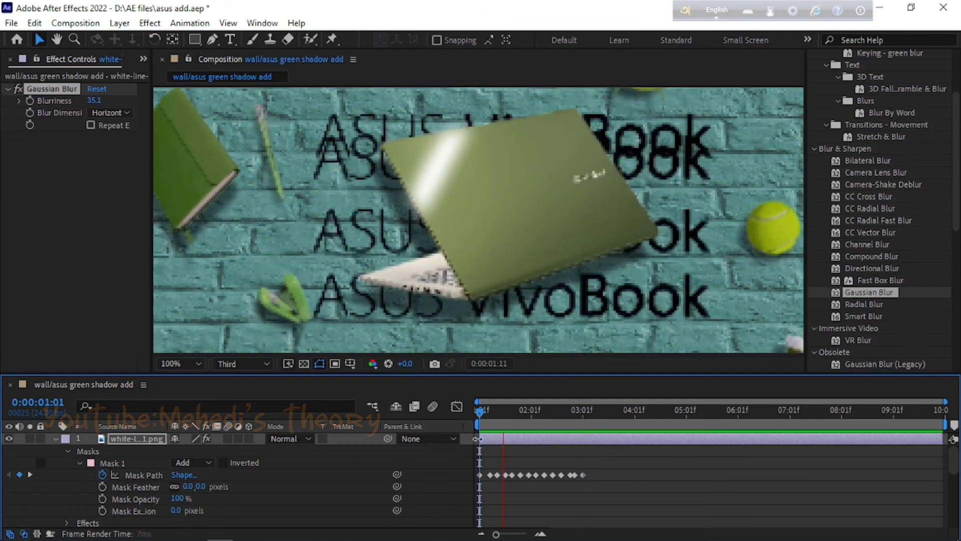
{"action": "key", "text": "space"}
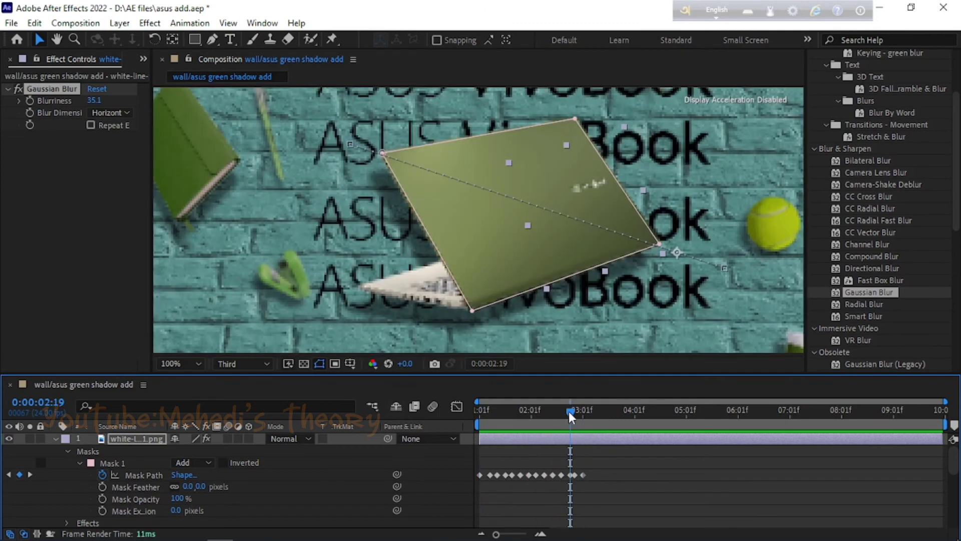
{"action": "key", "text": "Home"}
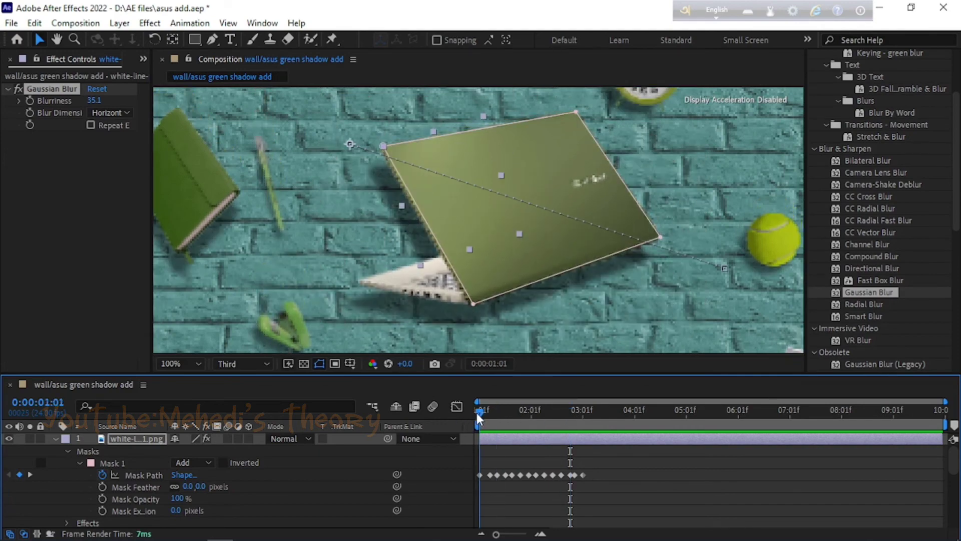
{"action": "left_click_drag", "start_coordinate": [476, 413], "coordinate": [464, 417]}
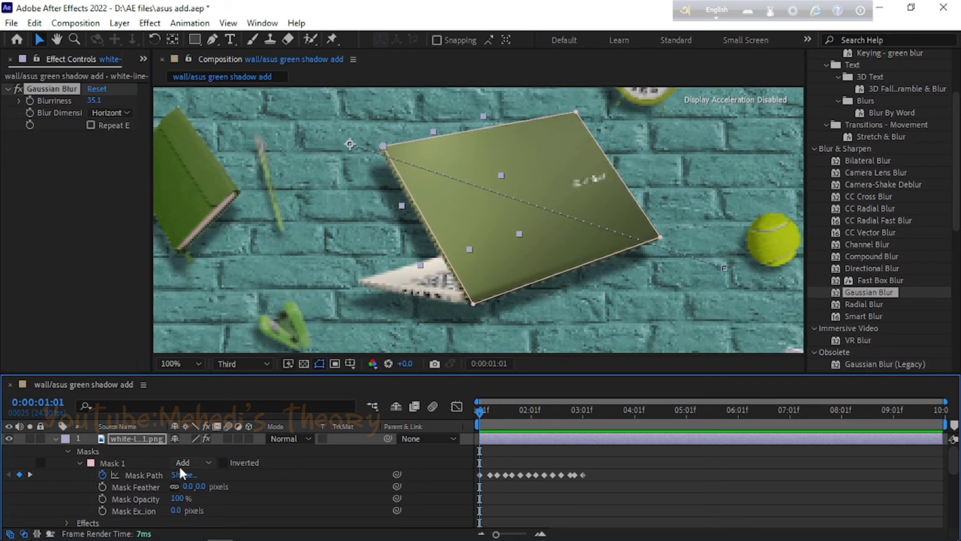
{"action": "key", "text": "t"}
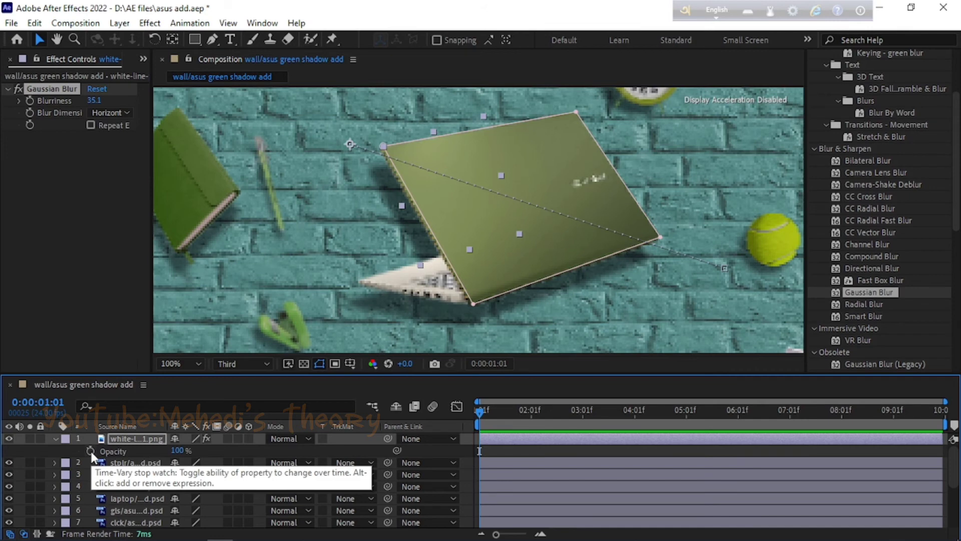
Start keyframing the streak's Opacity, setting it to 30% at the start of the sweep
{"action": "left_click", "coordinate": [91, 451]}
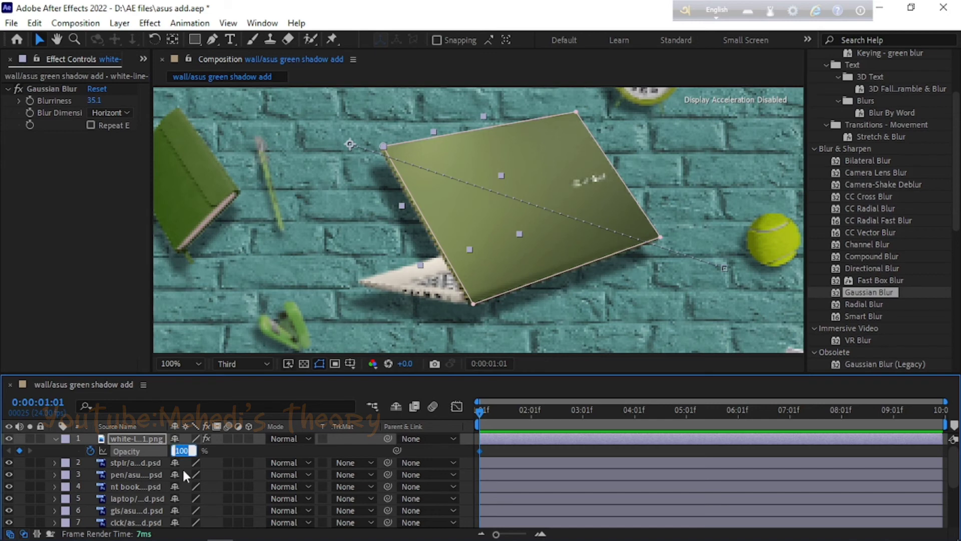
{"action": "type", "text": "80"}
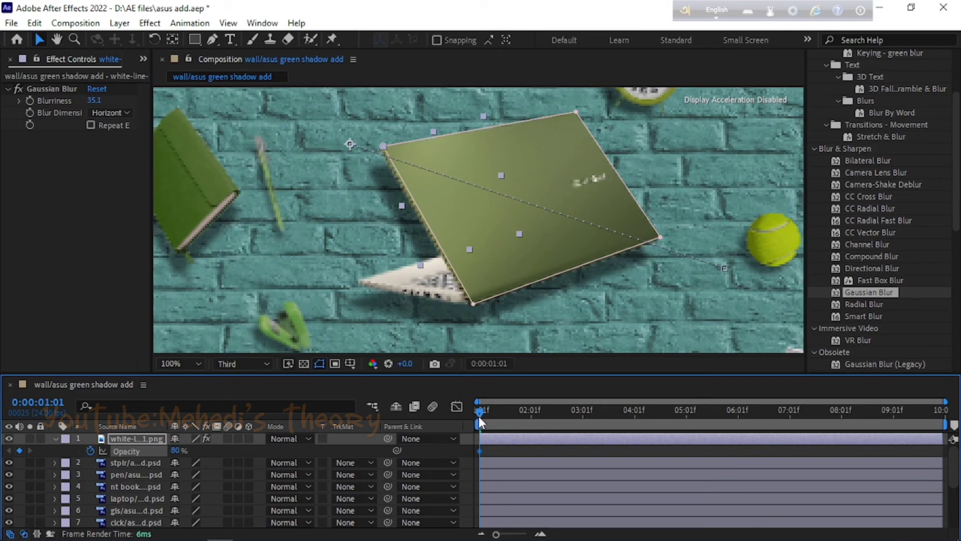
{"action": "left_click_drag", "start_coordinate": [478, 413], "coordinate": [530, 421]}
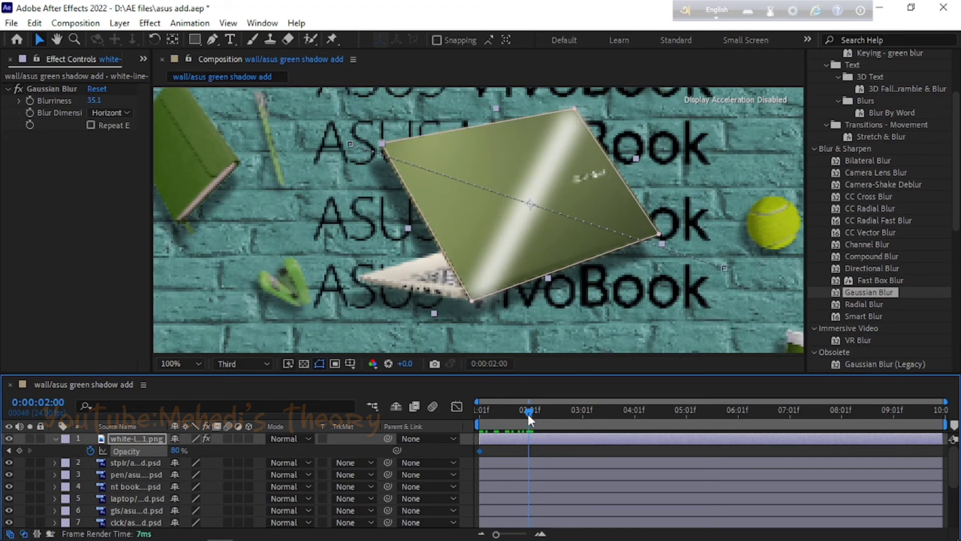
{"action": "left_click_drag", "start_coordinate": [527, 413], "coordinate": [464, 419]}
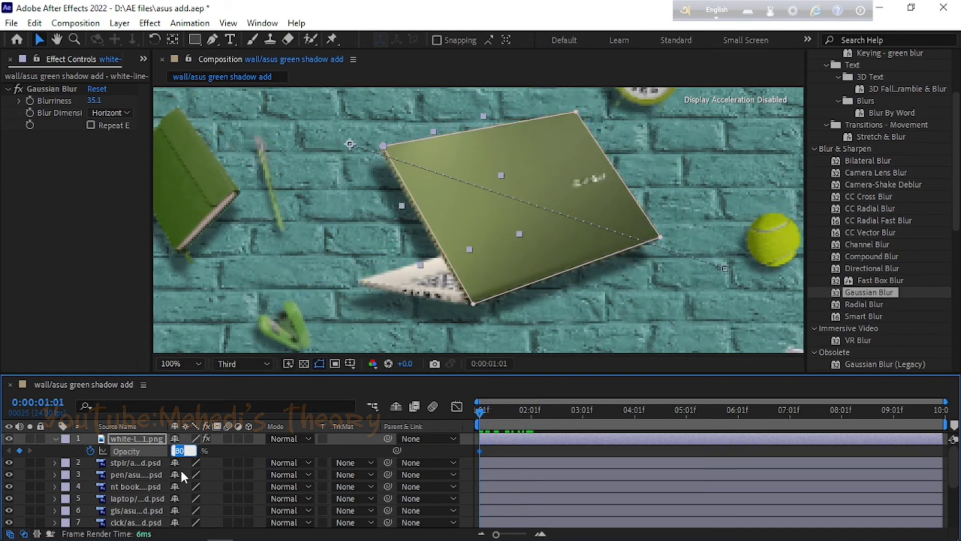
{"action": "type", "text": "30"}
Add an 80% Opacity keyframe near 0:00:02:01 and shift it slightly earlier
{"action": "left_click_drag", "start_coordinate": [479, 412], "coordinate": [533, 422]}
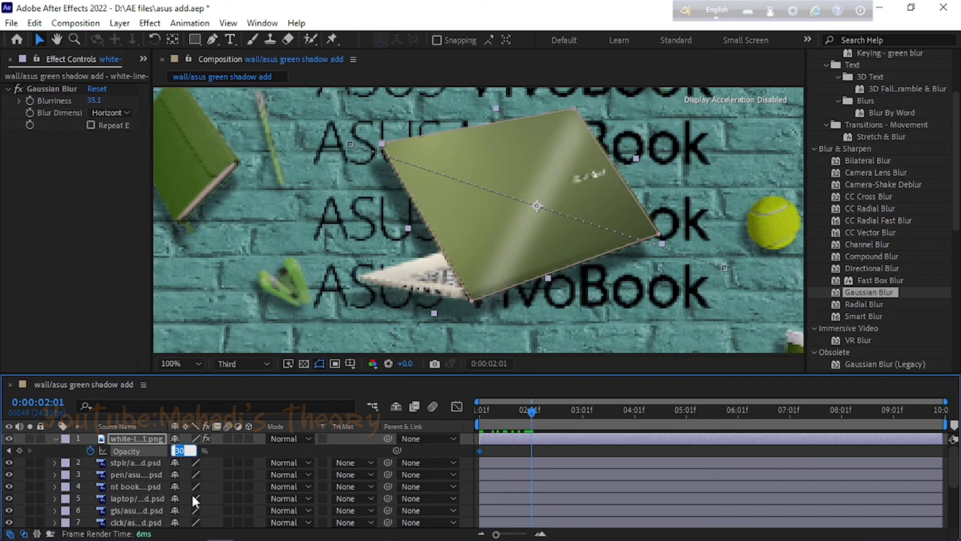
{"action": "type", "text": "80"}
{"action": "key", "text": "Return"}
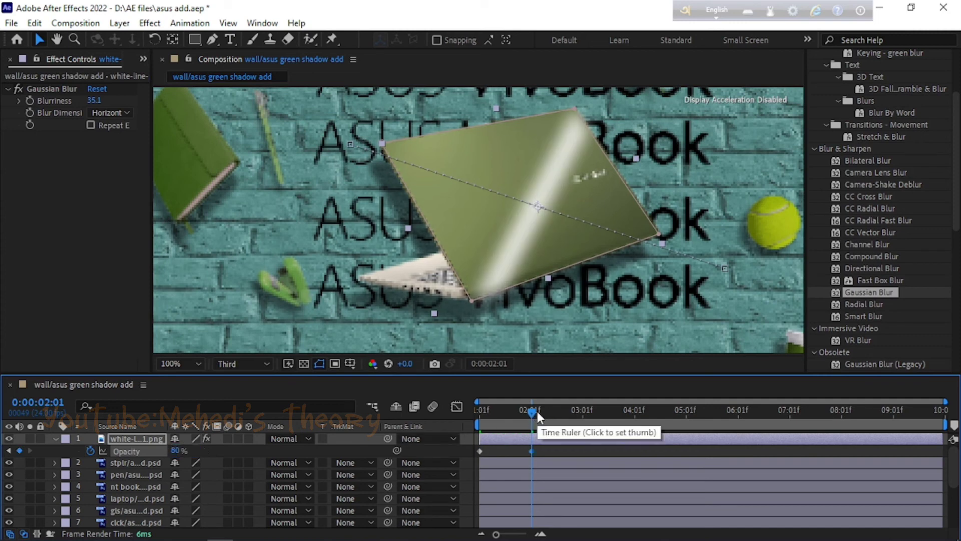
{"action": "mouse_move", "coordinate": [532, 453]}
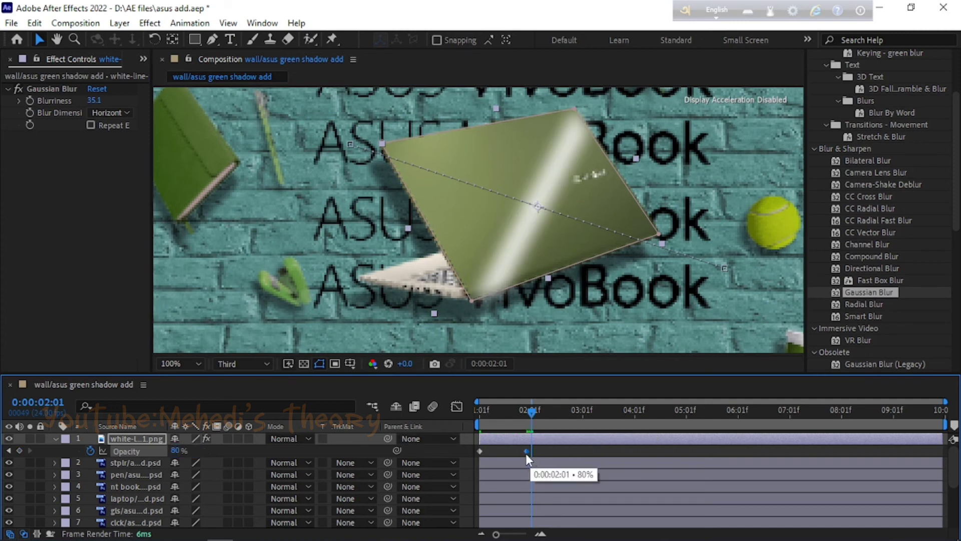
{"action": "left_click_drag", "start_coordinate": [528, 452], "coordinate": [525, 452]}
{"action": "left_click_drag", "start_coordinate": [530, 410], "coordinate": [574, 415]}
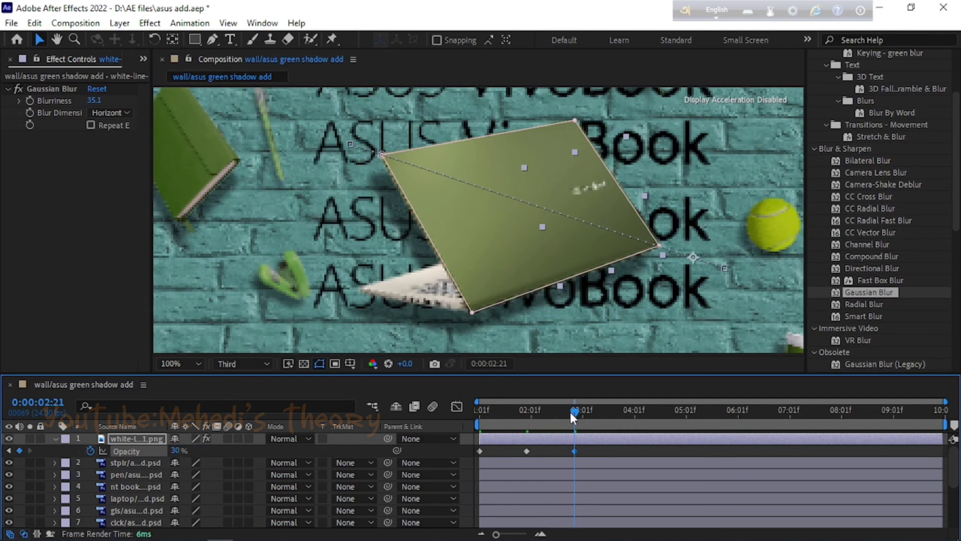
{"action": "left_click_drag", "start_coordinate": [573, 415], "coordinate": [413, 418]}
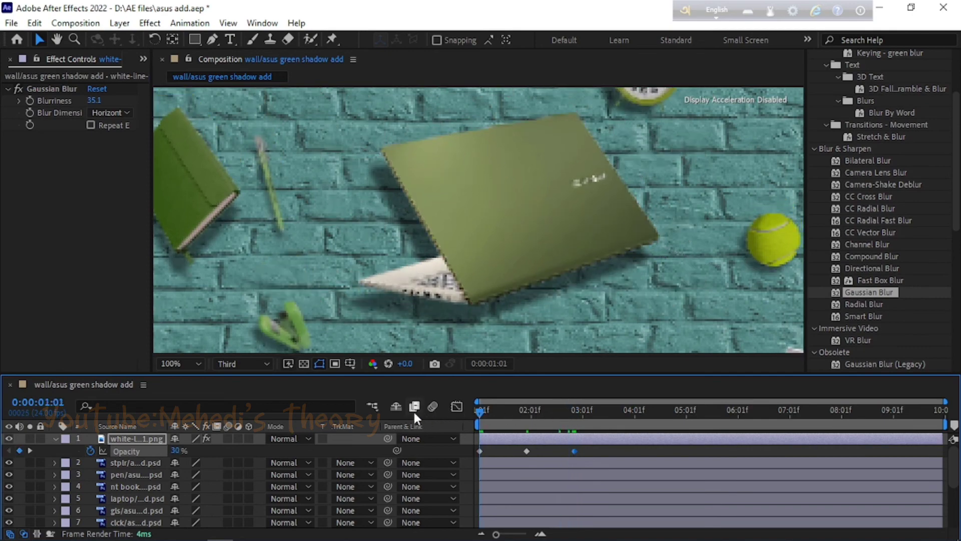
Preview the sweep, check the fade-out frames, and lower the first Opacity keyframe to 10%
{"action": "key", "text": "space"}
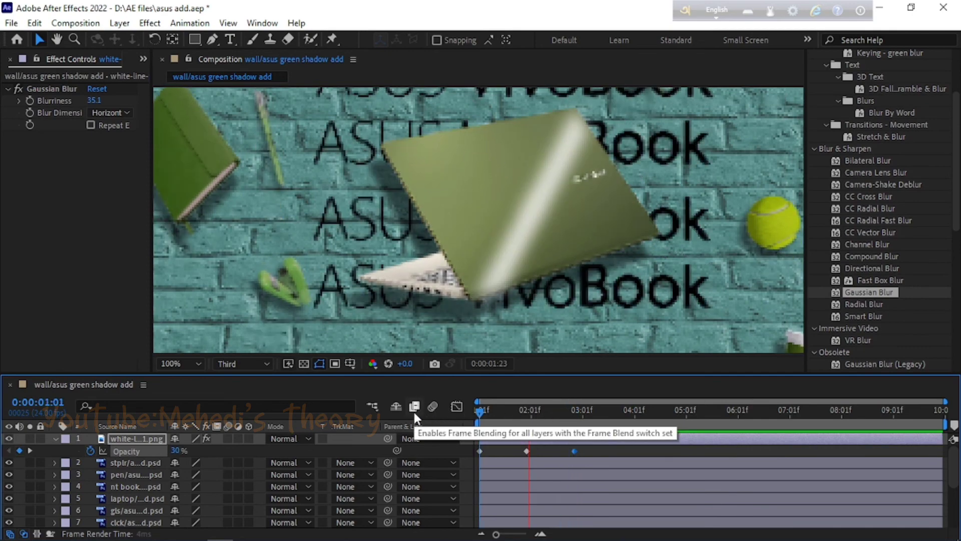
{"action": "left_click_drag", "start_coordinate": [604, 413], "coordinate": [515, 411]}
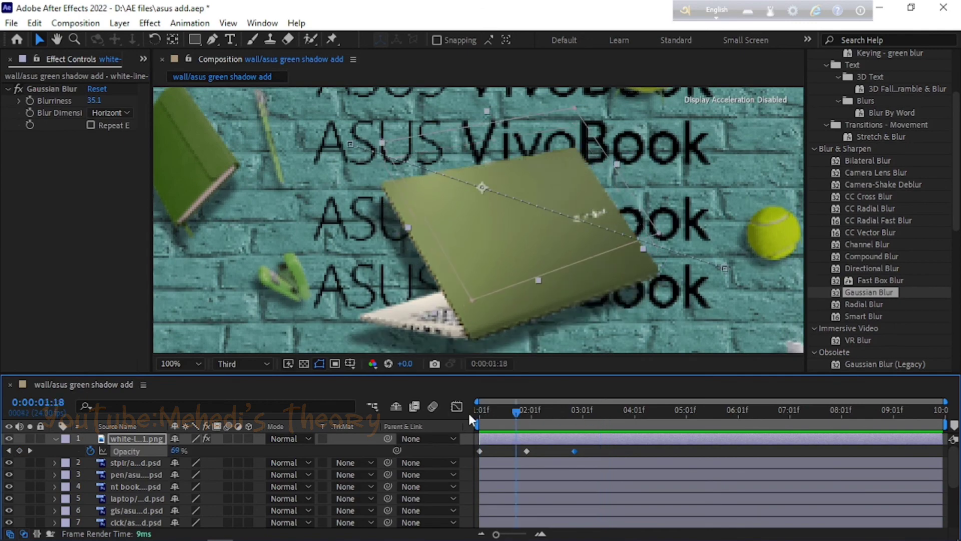
{"action": "key", "text": "space"}
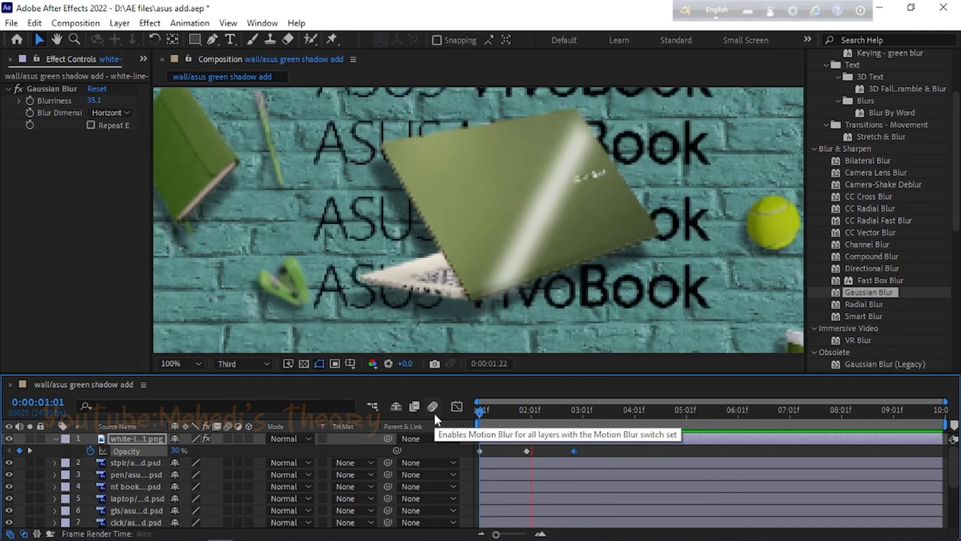
{"action": "key", "text": "space"}
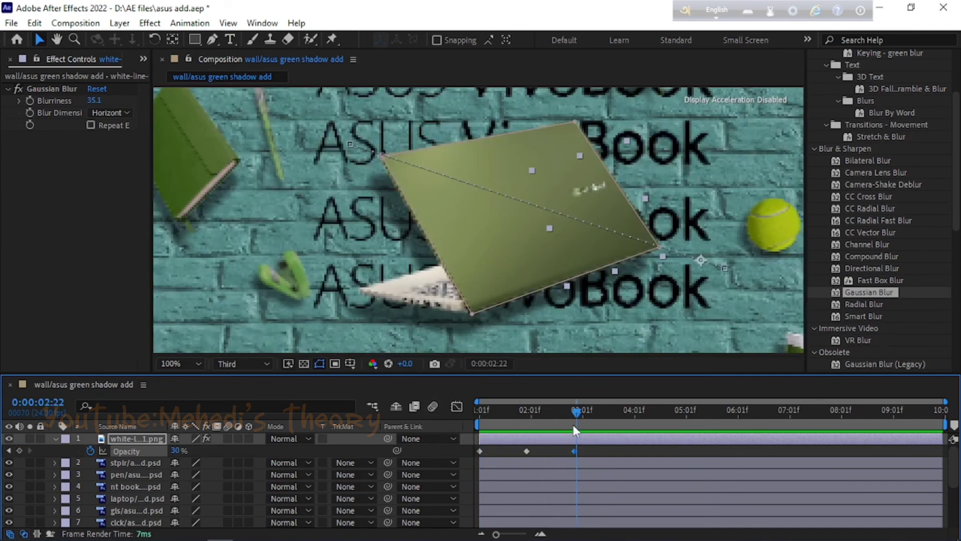
{"action": "left_click_drag", "start_coordinate": [576, 413], "coordinate": [472, 413]}
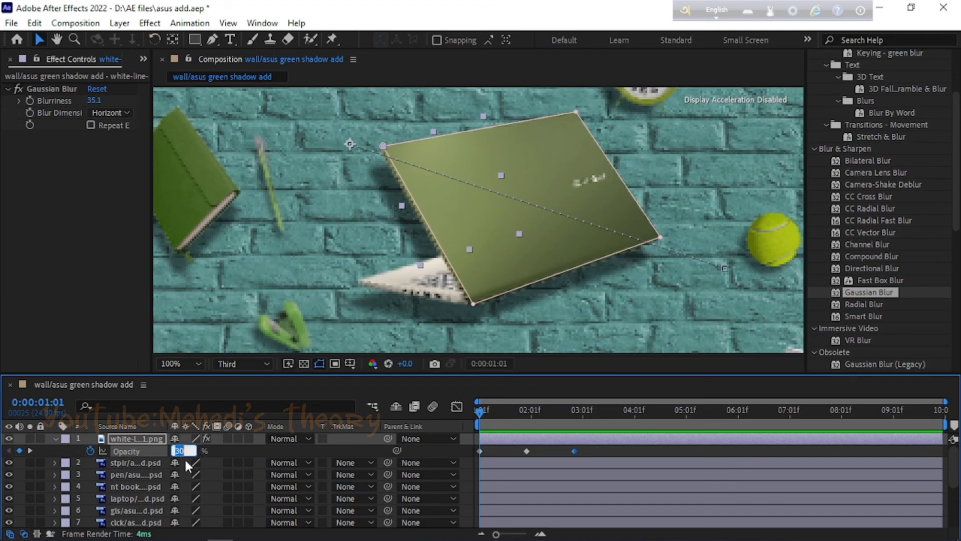
{"action": "type", "text": "1"}
{"action": "key", "text": "space"}
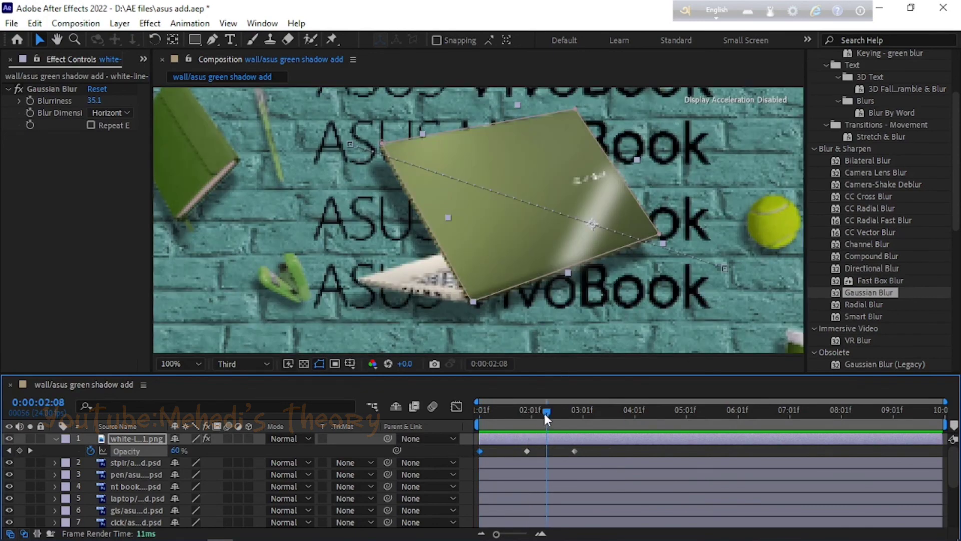
{"action": "left_click_drag", "start_coordinate": [544, 416], "coordinate": [573, 419]}
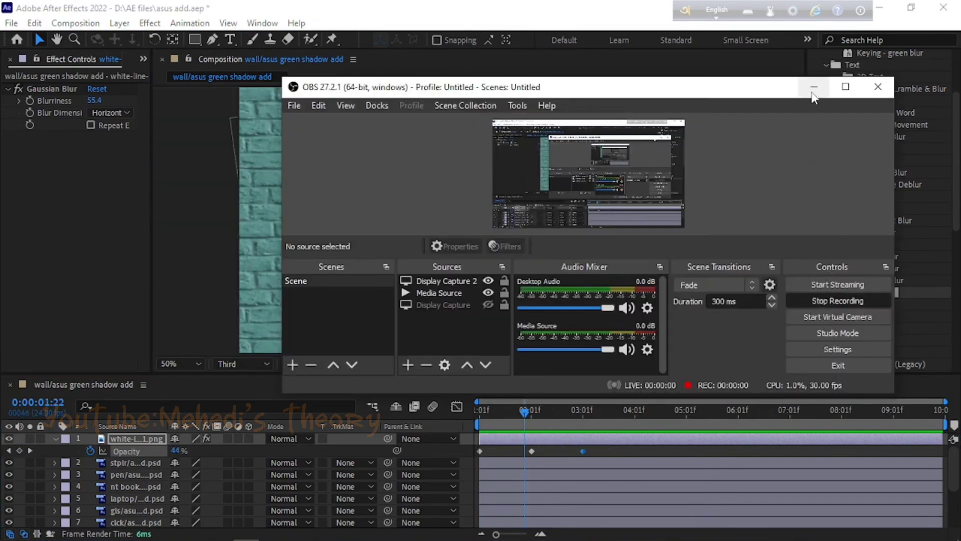
Set the streak layer's blend mode to Add, after trying Multiply, and preview the sweep
{"action": "left_click", "coordinate": [813, 93]}
{"action": "left_click", "coordinate": [308, 438]}
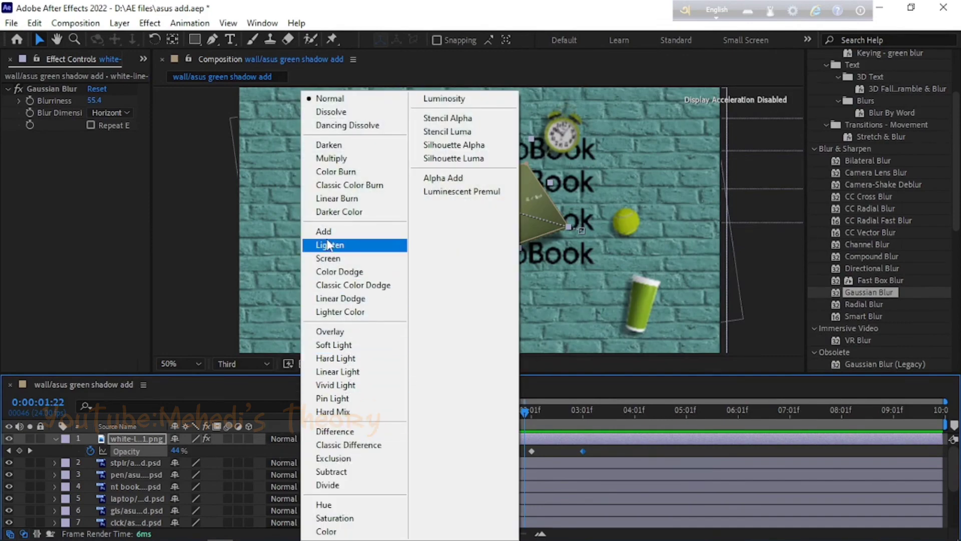
{"action": "left_click", "coordinate": [345, 161]}
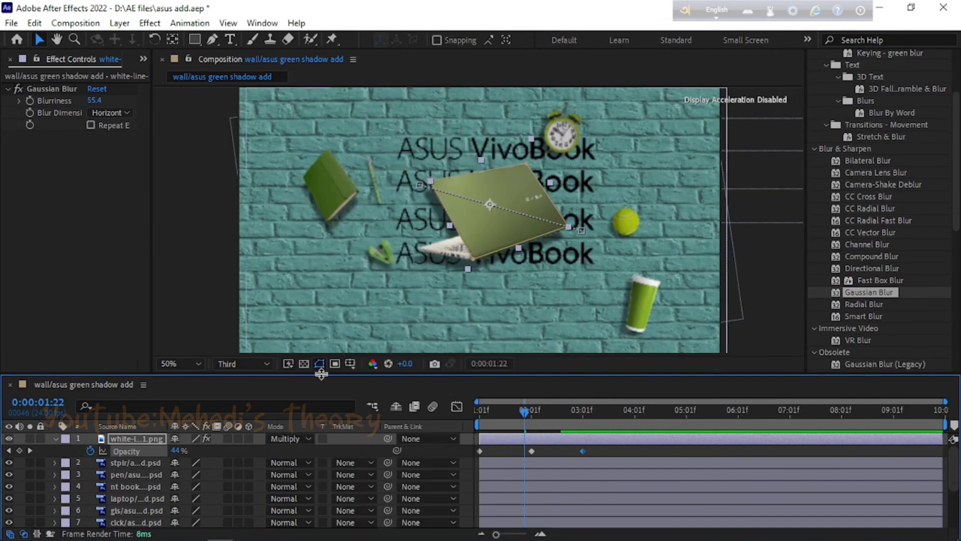
{"action": "left_click", "coordinate": [299, 437]}
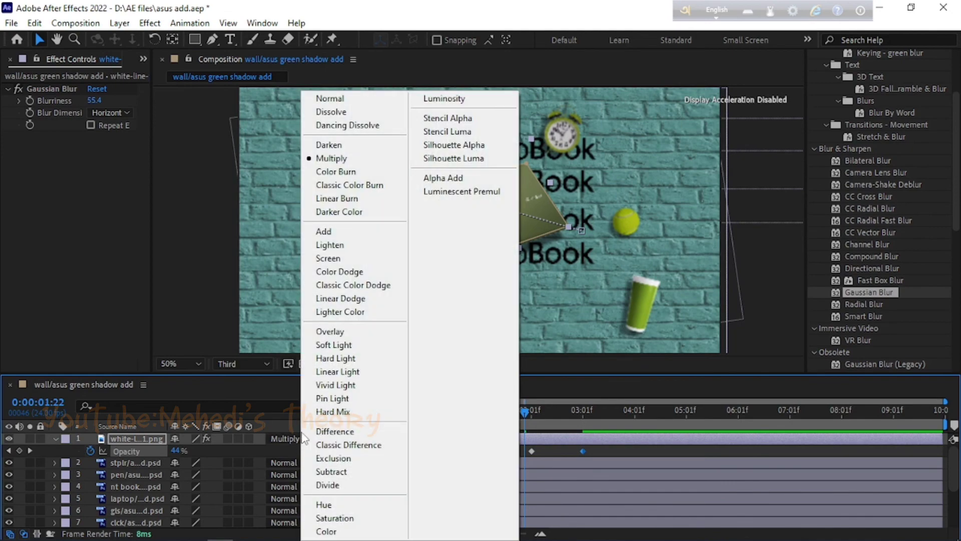
{"action": "left_click", "coordinate": [331, 232]}
{"action": "mouse_move", "coordinate": [524, 412]}
{"action": "left_mouse_down"}
{"action": "mouse_move", "coordinate": [495, 412]}
{"action": "mouse_move", "coordinate": [579, 439]}
{"action": "mouse_move", "coordinate": [452, 411]}
{"action": "left_mouse_up"}
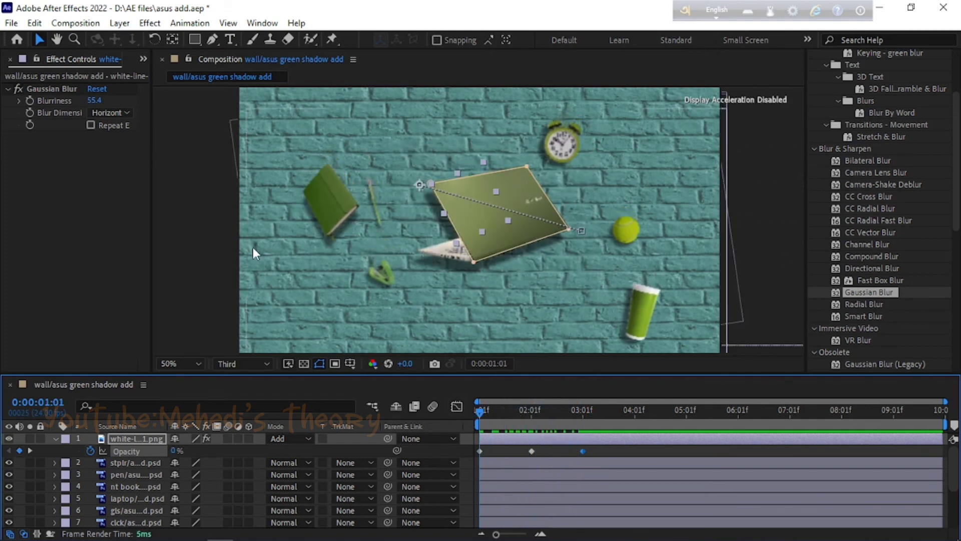
{"action": "left_click", "coordinate": [185, 211]}
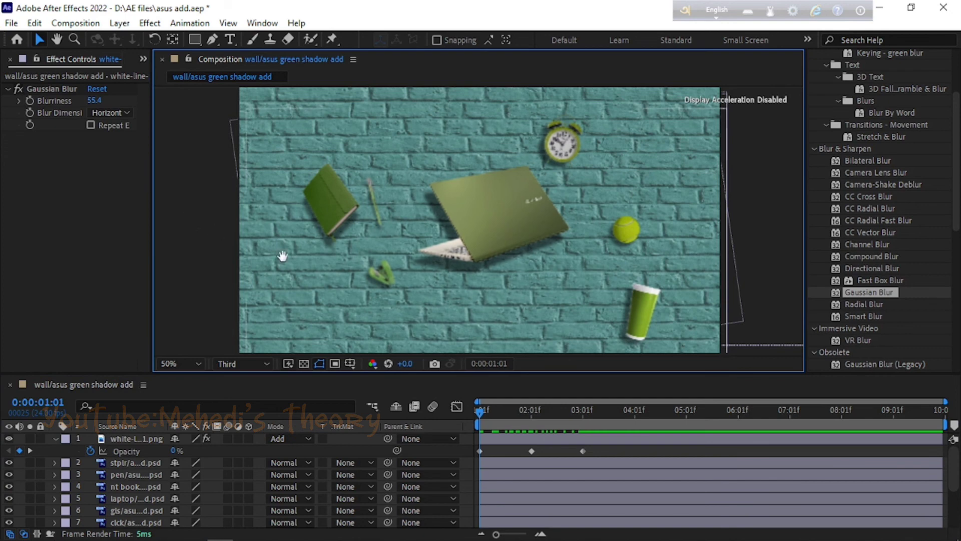
{"action": "key", "text": "space"}
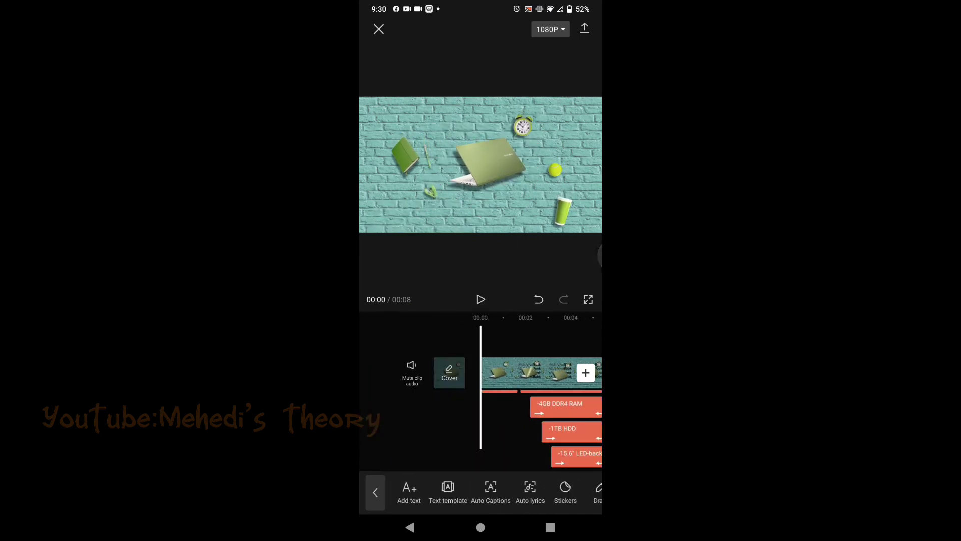
Play the 8-second VivoBook video with its spec text lines from the start
{"action": "left_click", "coordinate": [481, 298]}
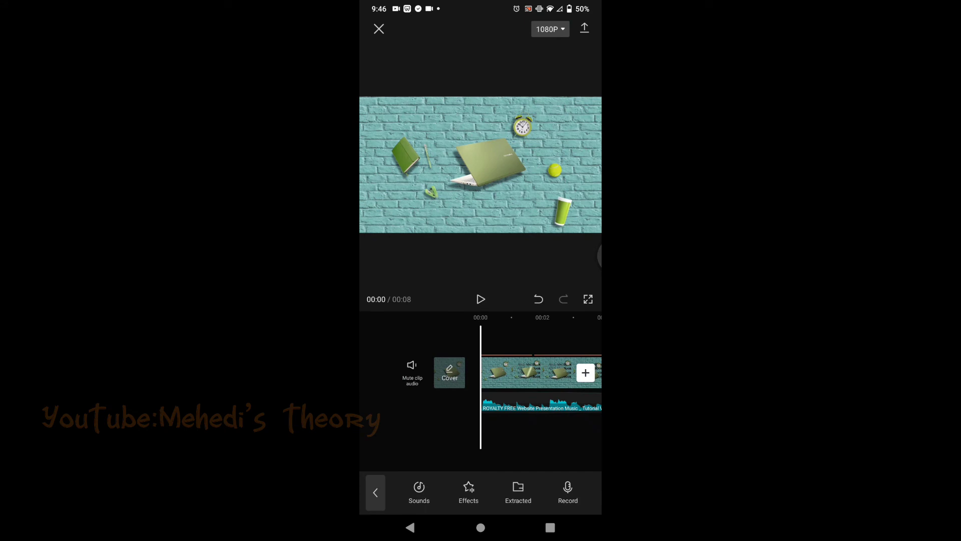
Preview the VivoBook video with its background music, then export it at 1080P
{"action": "key", "text": "space"}
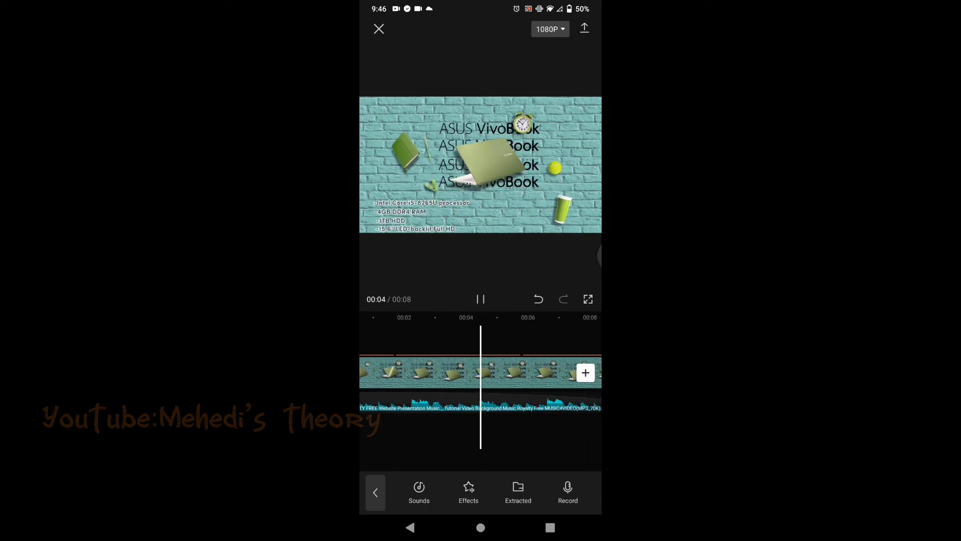
{"action": "left_click_drag", "start_coordinate": [482, 448], "coordinate": [433, 446]}
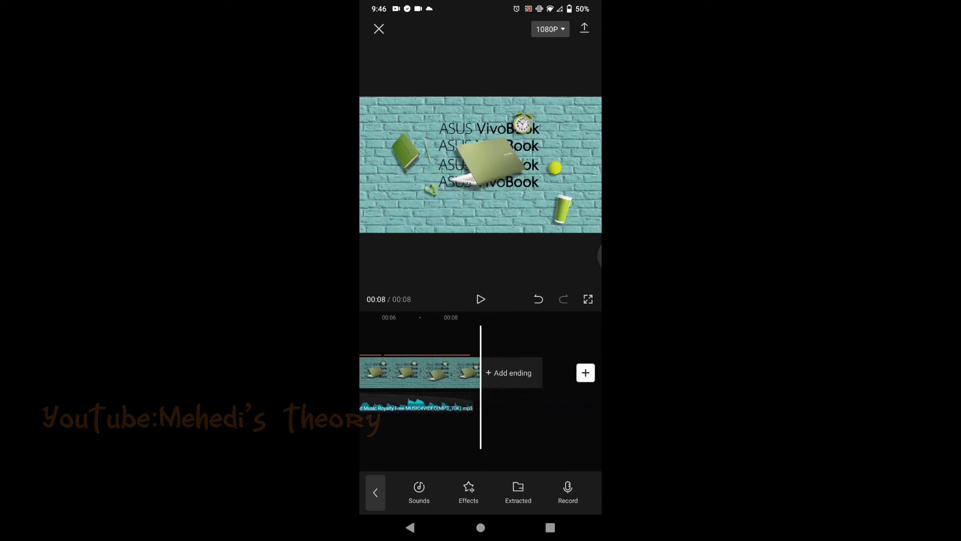
{"action": "left_click", "coordinate": [584, 28]}
{"action": "left_click", "coordinate": [380, 31]}
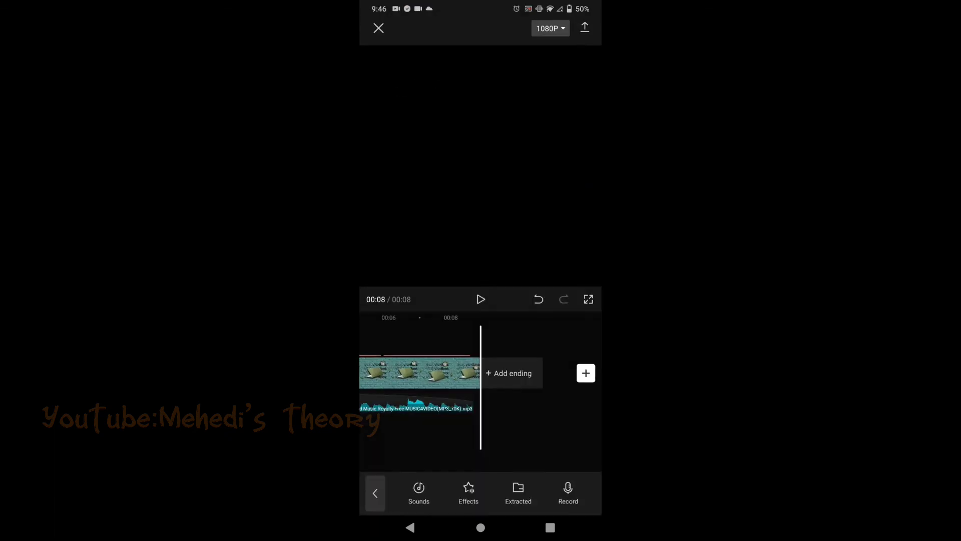
{"action": "left_click", "coordinate": [550, 29]}
{"action": "left_click", "coordinate": [585, 29]}
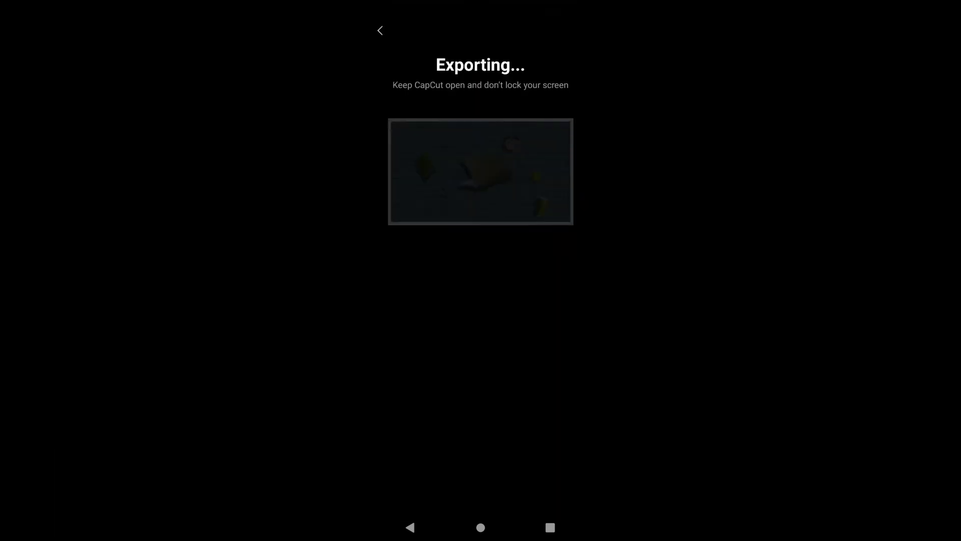